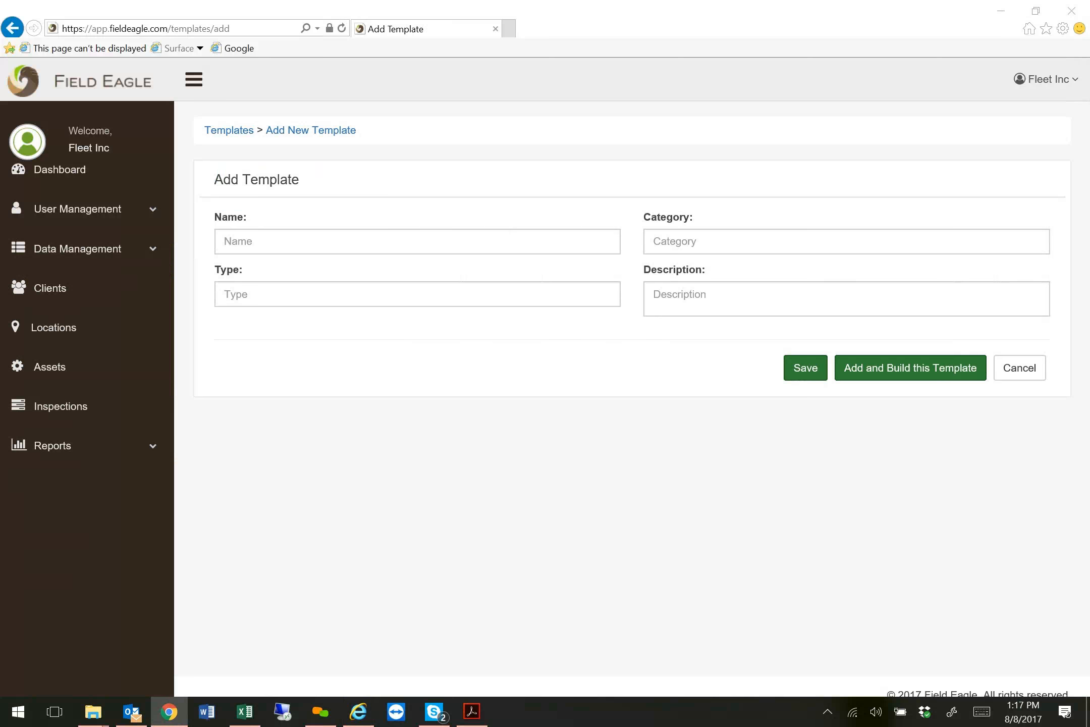
Name the new template Belt Conveying System and set its category to Mechanical.
click(393, 243)
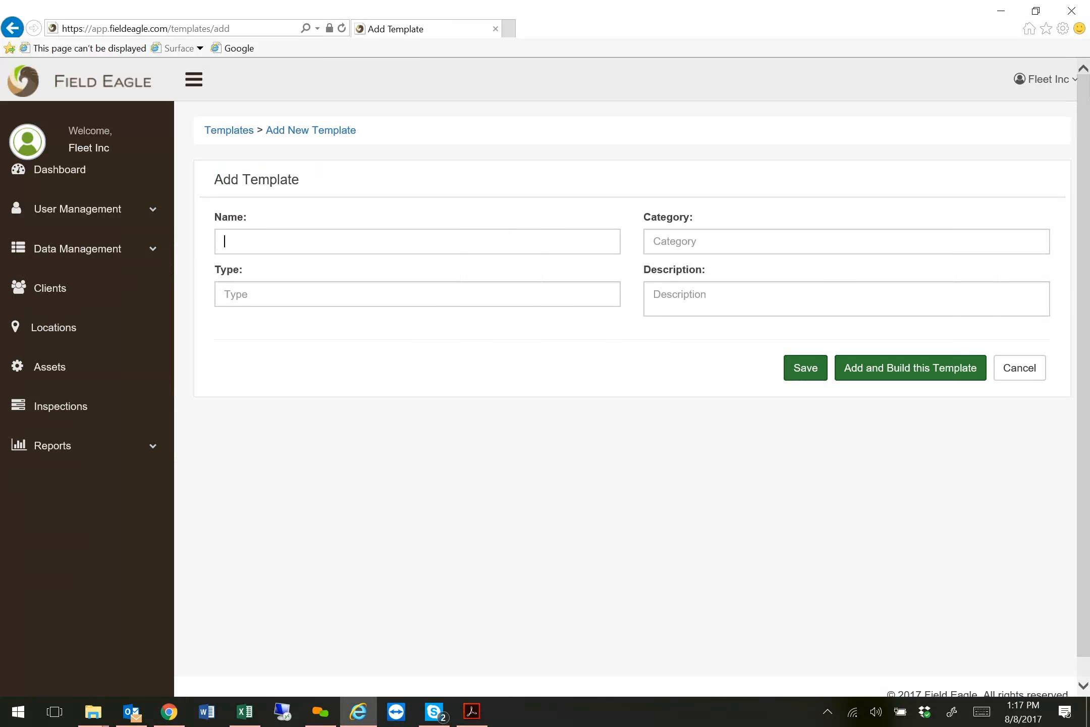
text(Belt)
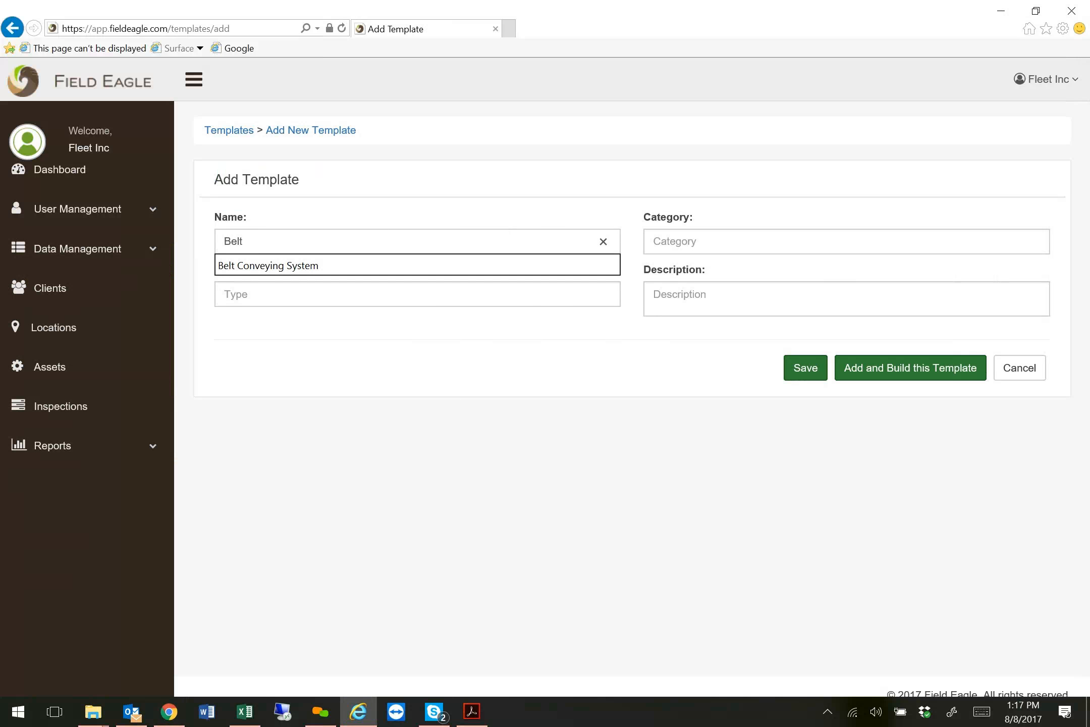
click(362, 270)
click(676, 242)
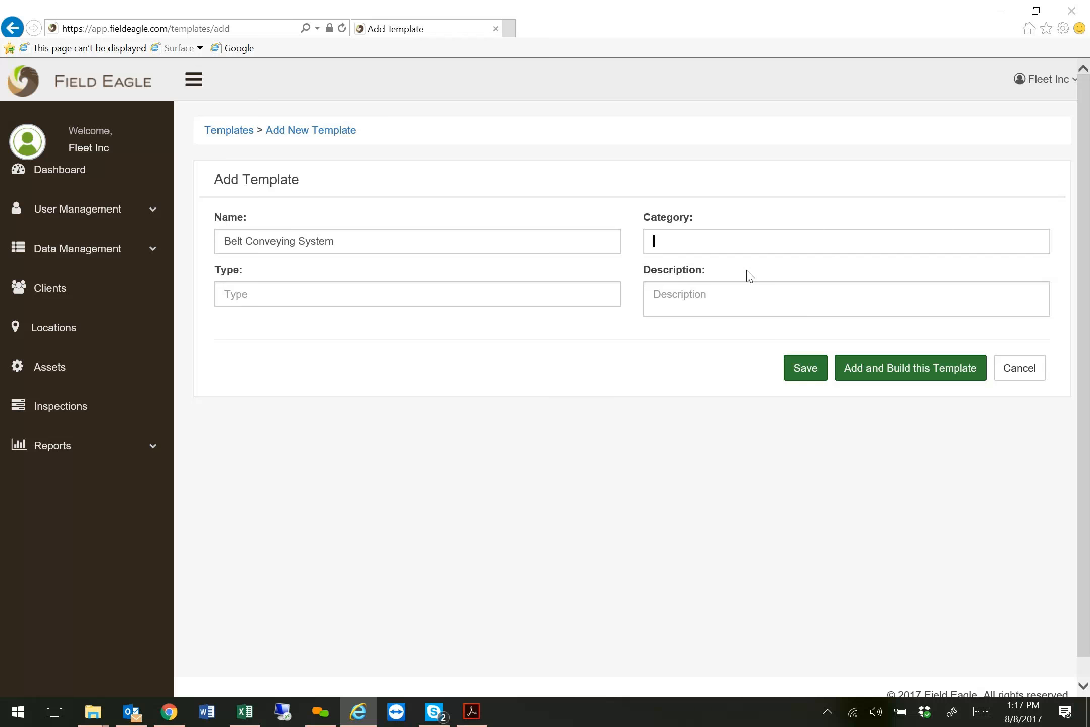
text(Mechanica)
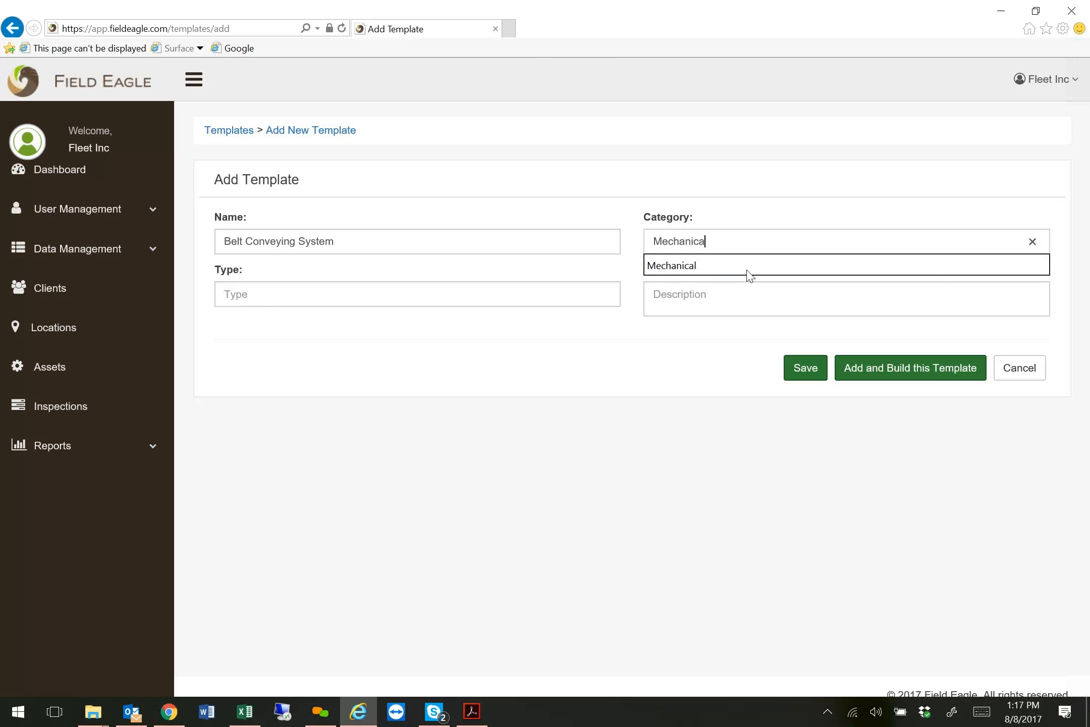
click(749, 275)
Enter Generic Belt Conveying System as the template's type and description, and add the template to start building it.
click(469, 294)
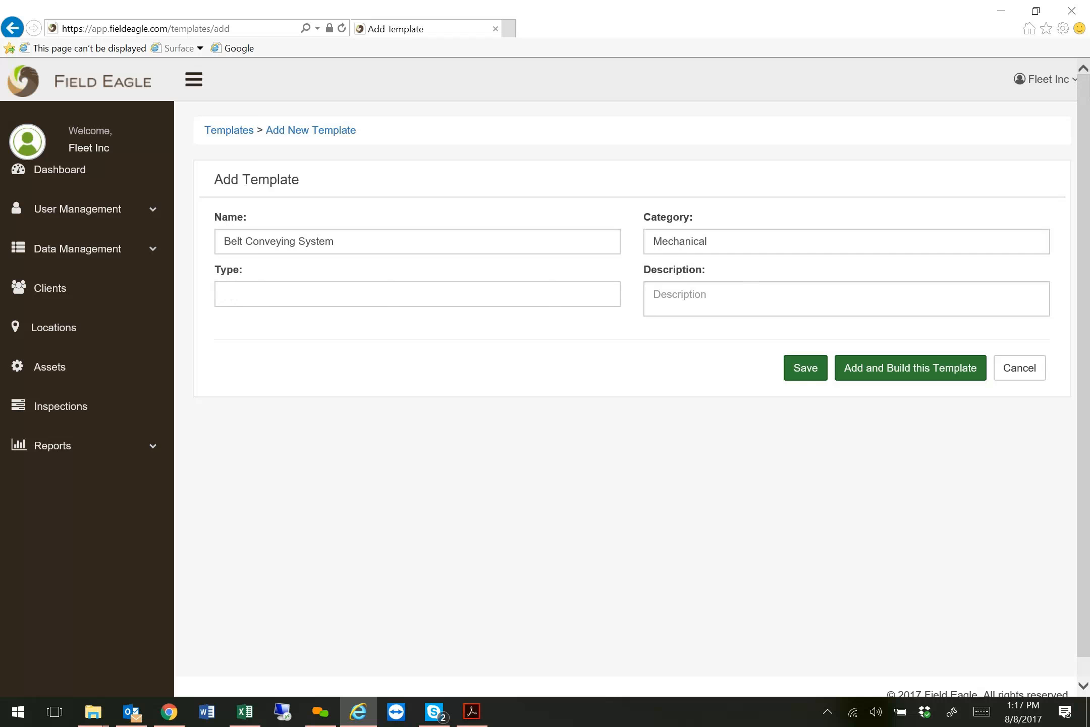
key(alt+Tab)
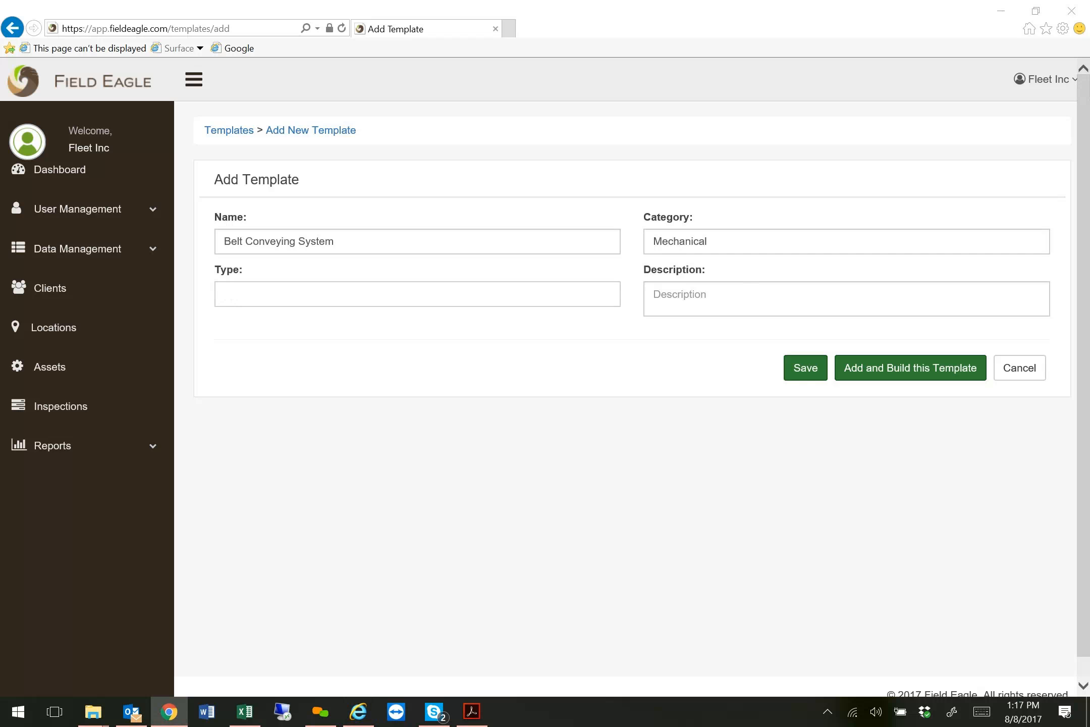
key(alt+Tab)
key(Down)
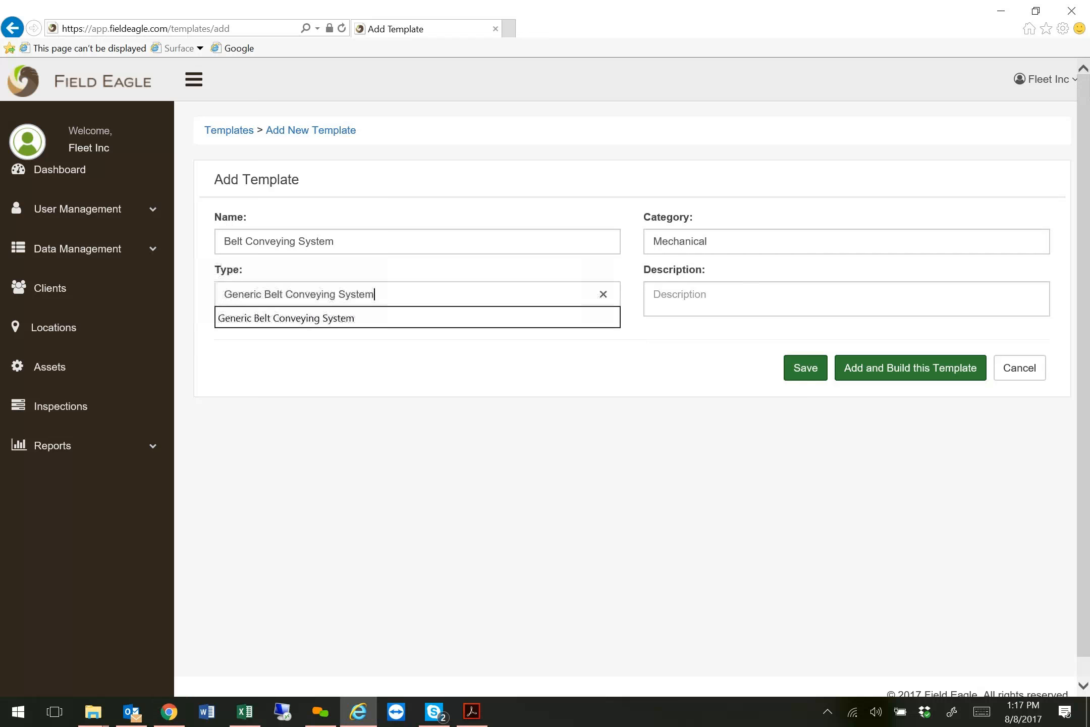
key(shift+Tab)
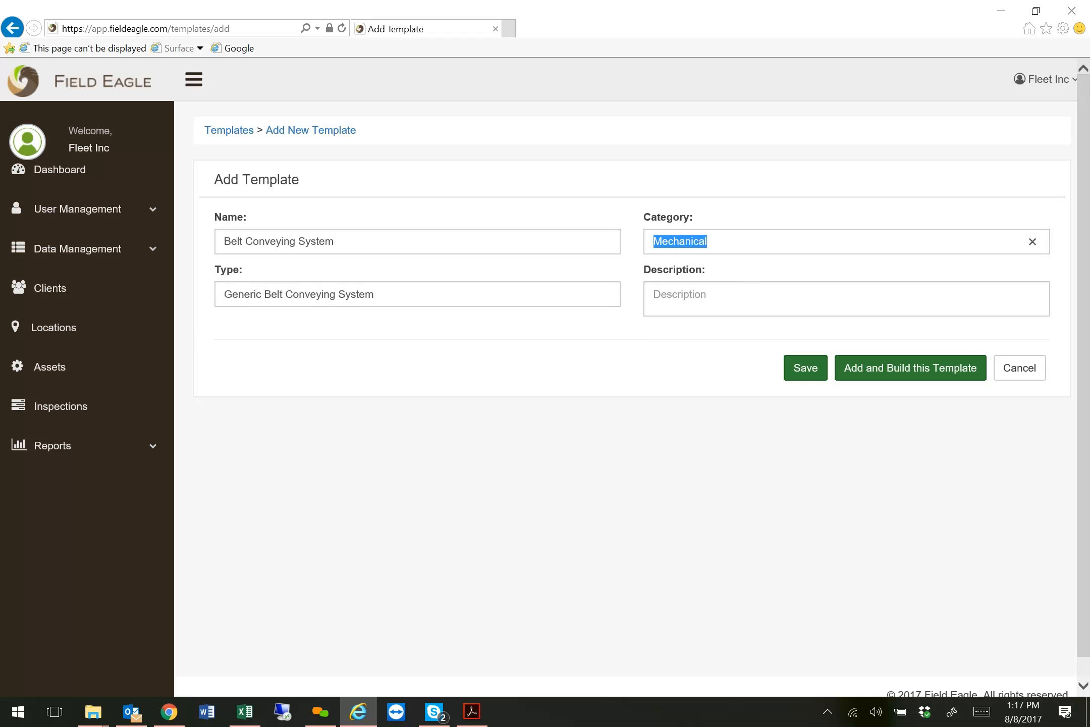
key(Tab)
text(Generic Belt Conveying System)
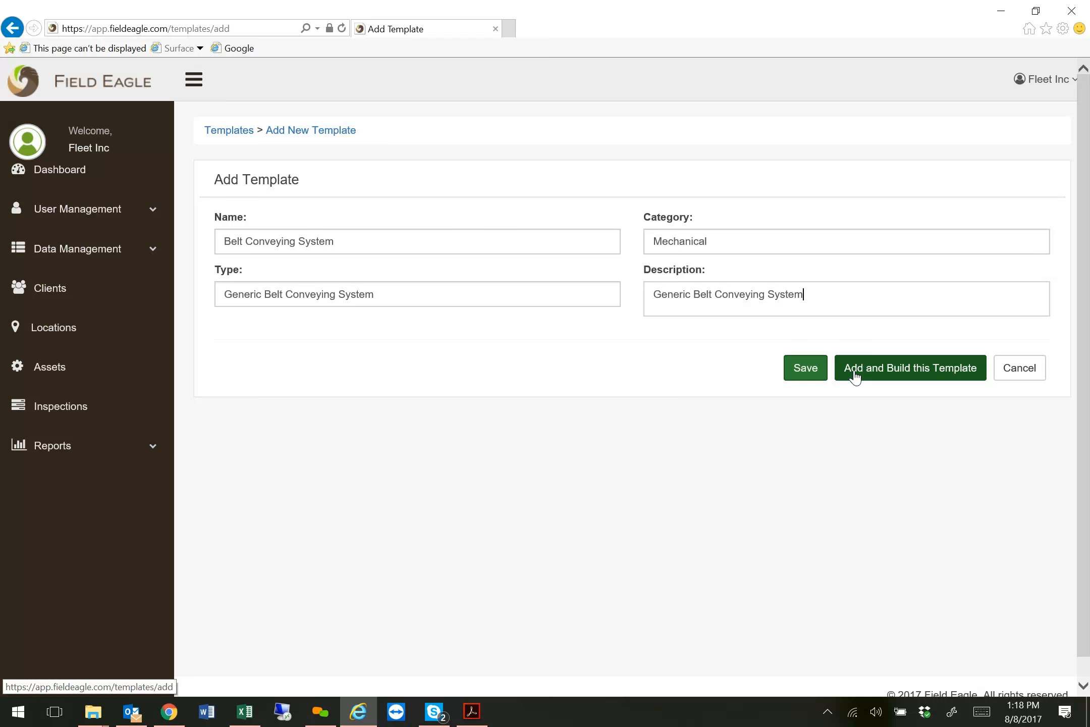
click(939, 374)
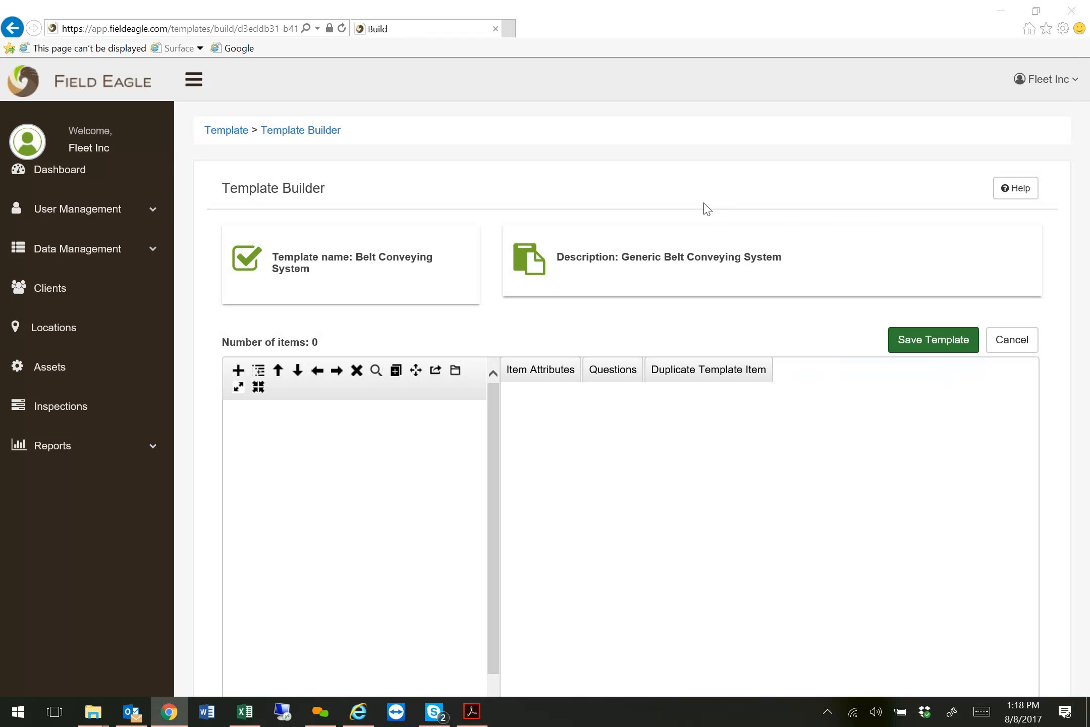
Add a top-level item to the template tree and name it Belt Conveying System.
scroll(706, 208, down, 3)
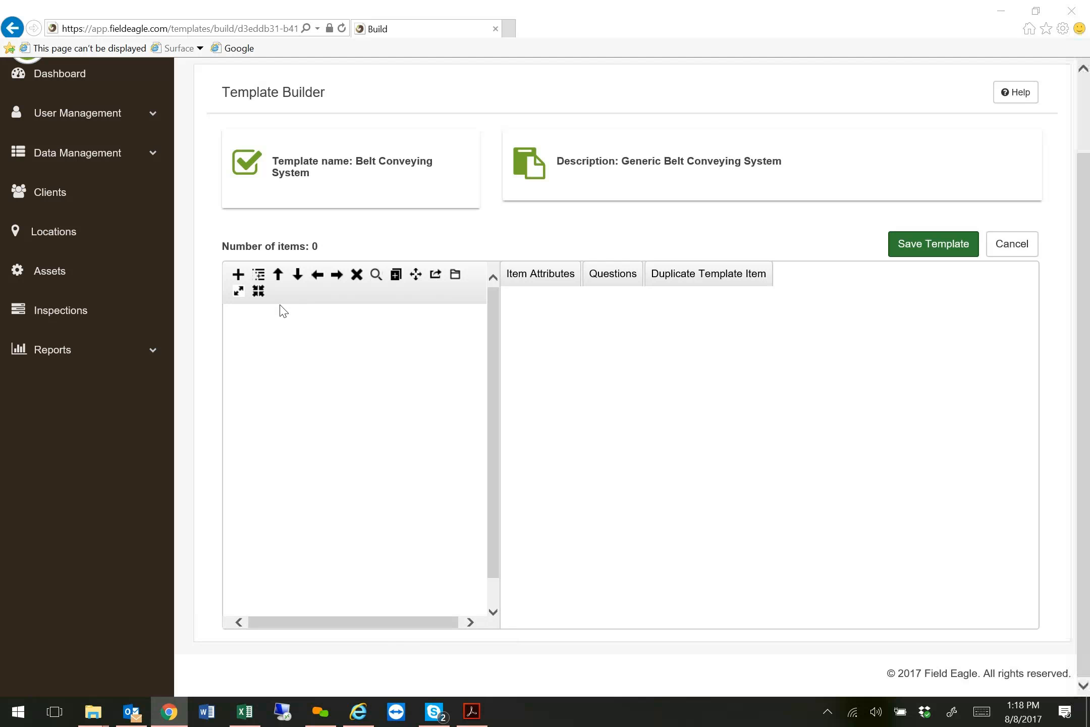
click(240, 278)
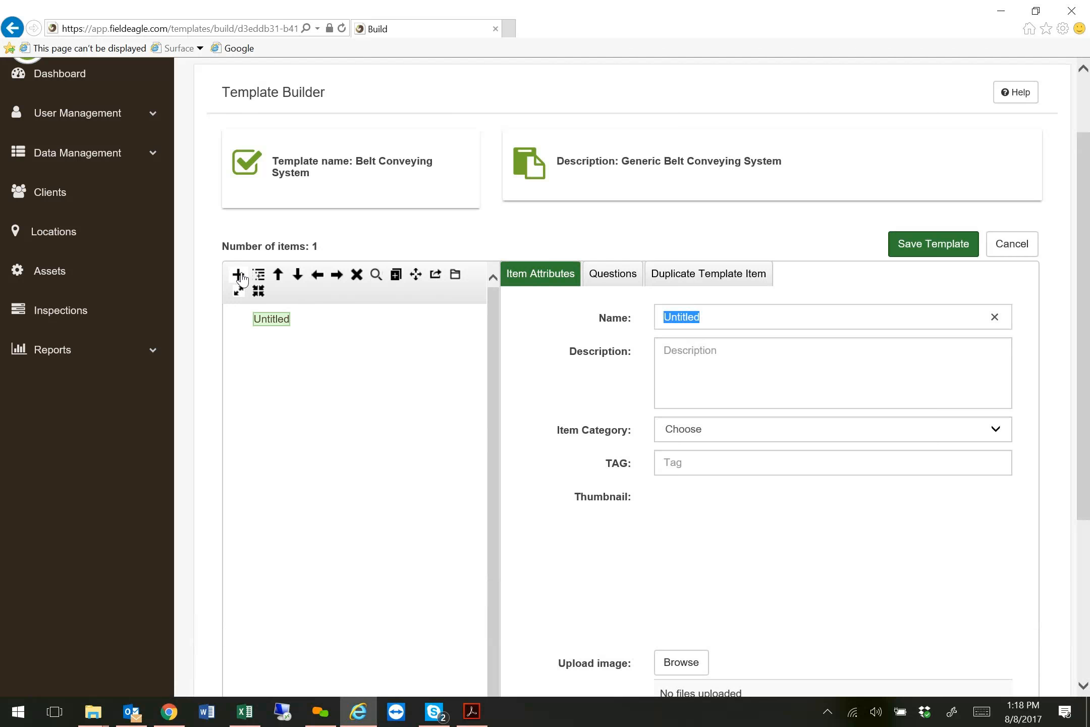
click(715, 317)
drag(715, 317, 659, 317)
text(Belt Conveying System)
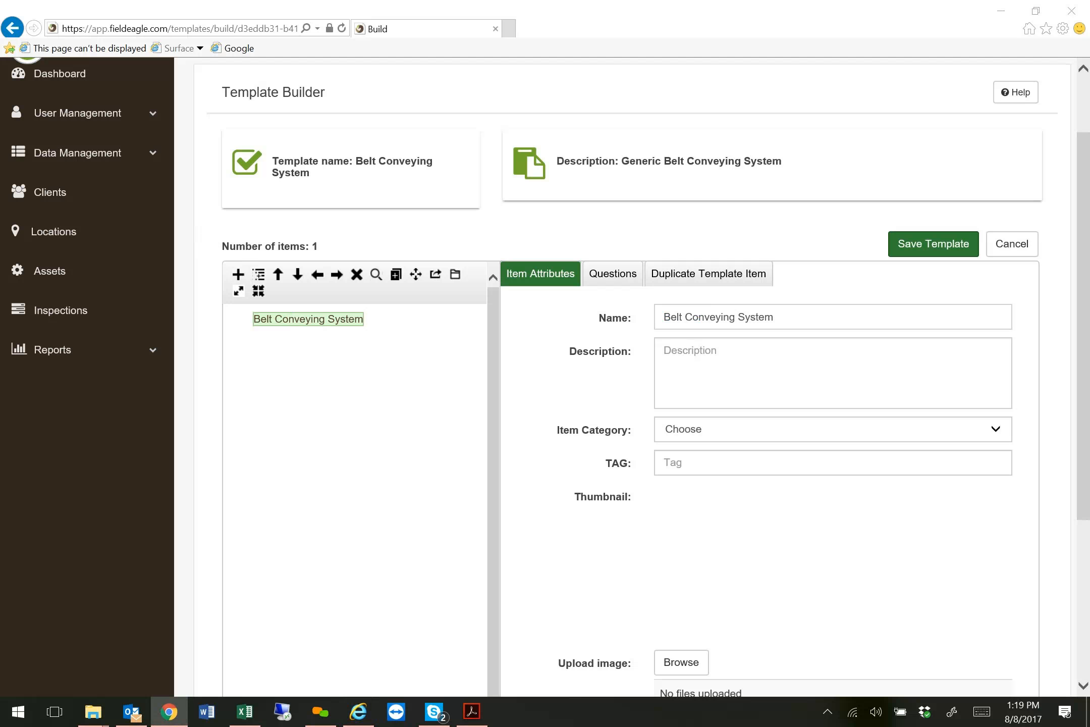
Set the item category of the Belt Conveying System item to Mechanical.
click(832, 373)
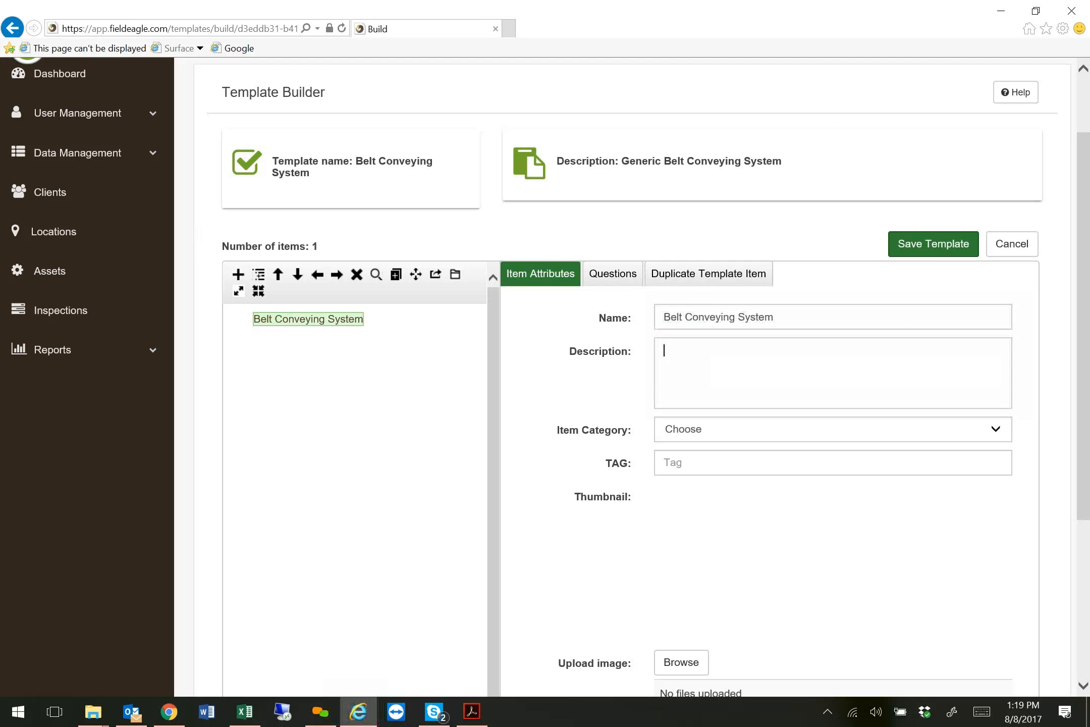
click(996, 428)
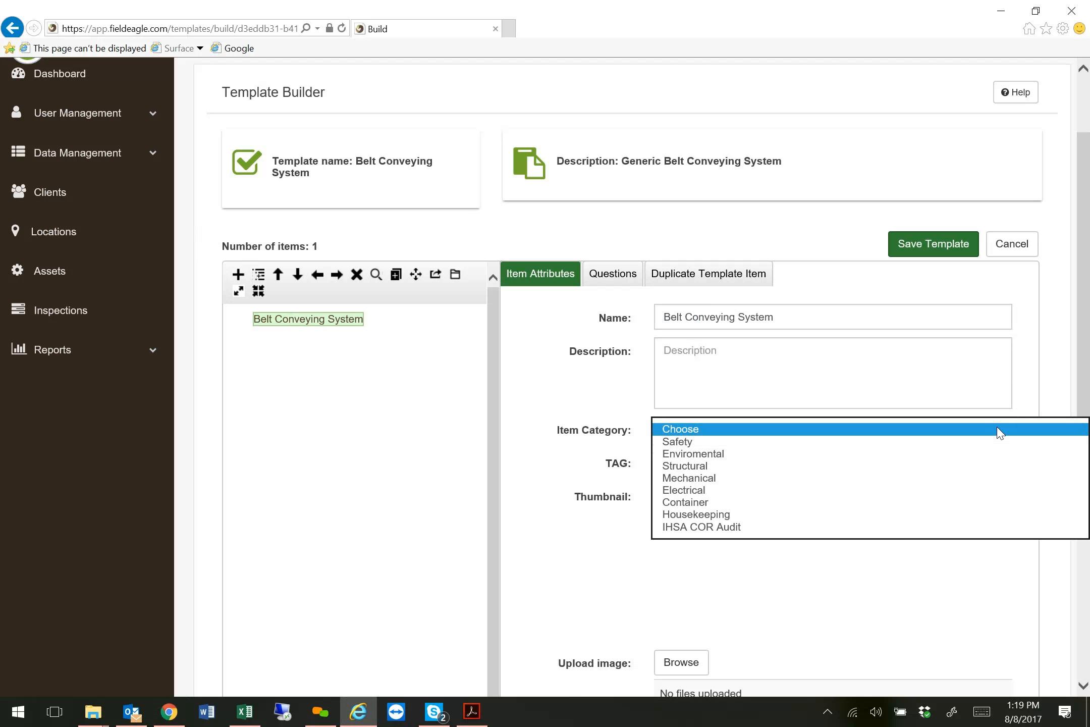
click(714, 479)
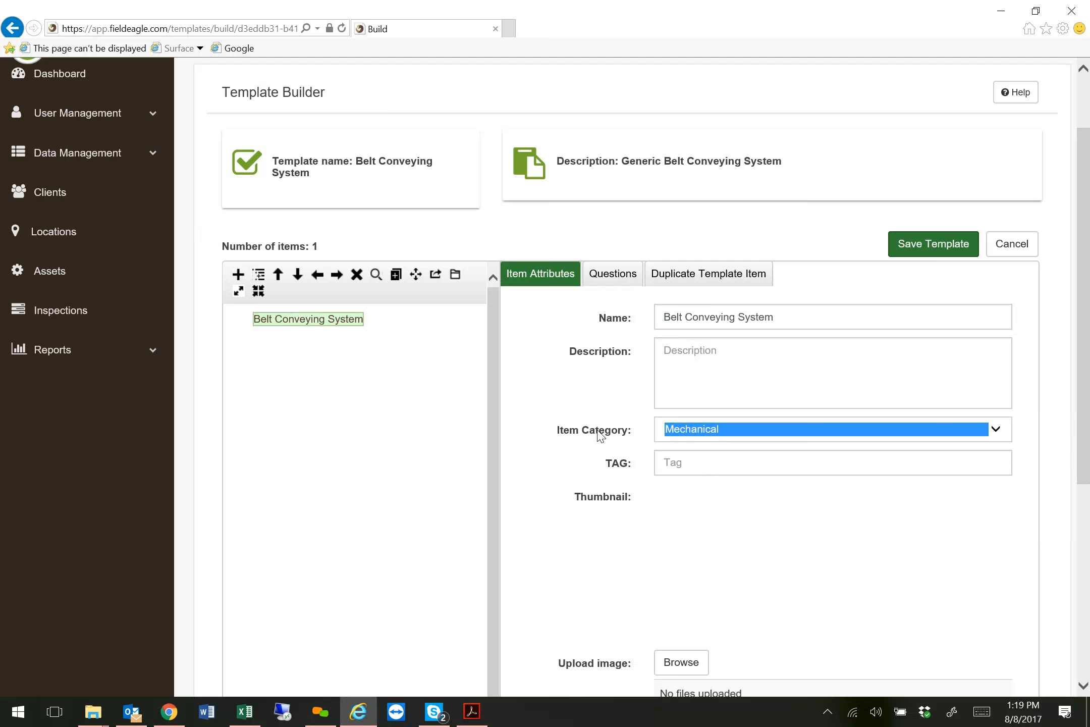
click(996, 431)
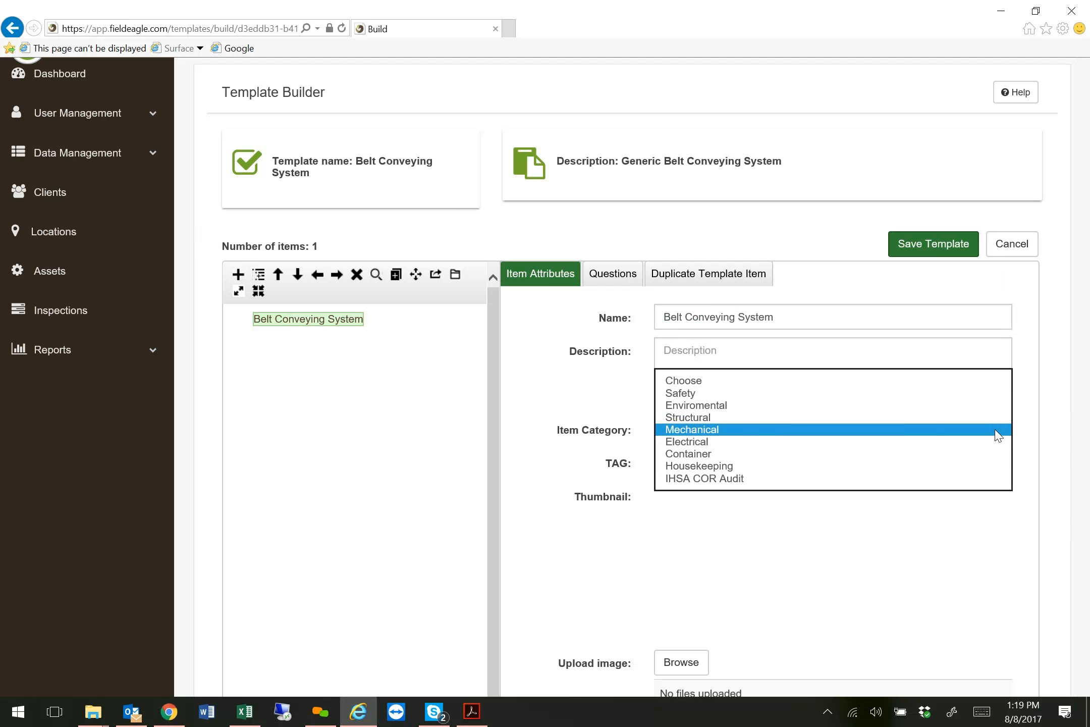
click(670, 492)
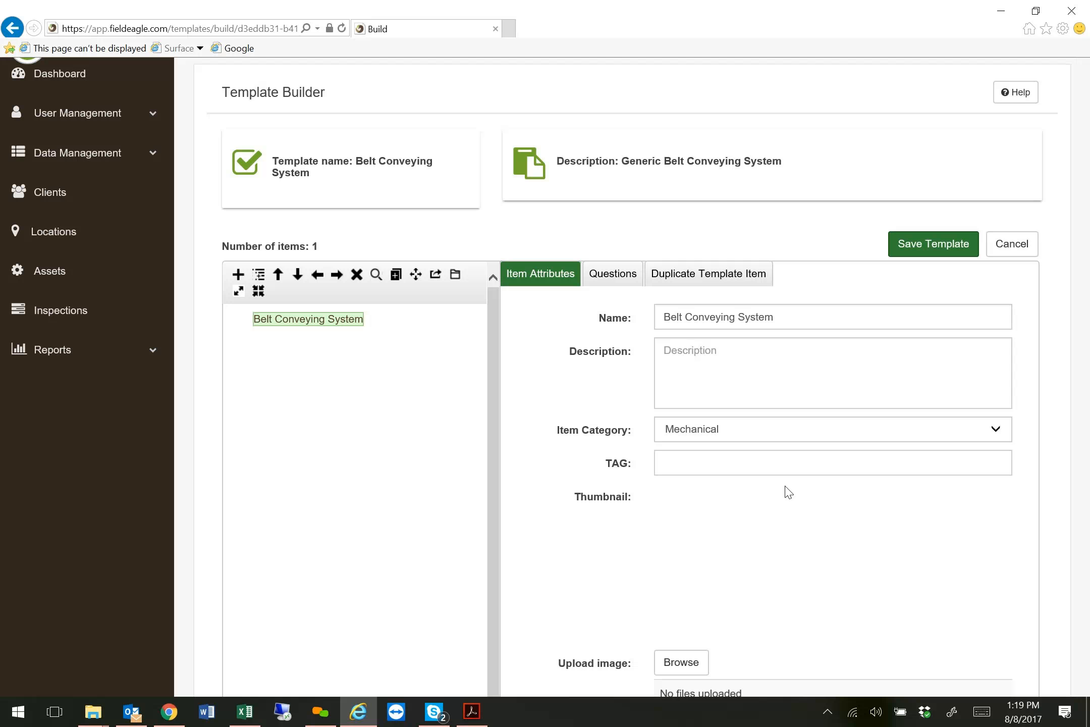
Upload the drawing 6de308bb-06f2-4e21-baa7-632c8e8b1ce0 from the Pictures folder as the Belt Conveying System item's image.
scroll(693, 560, down, 2)
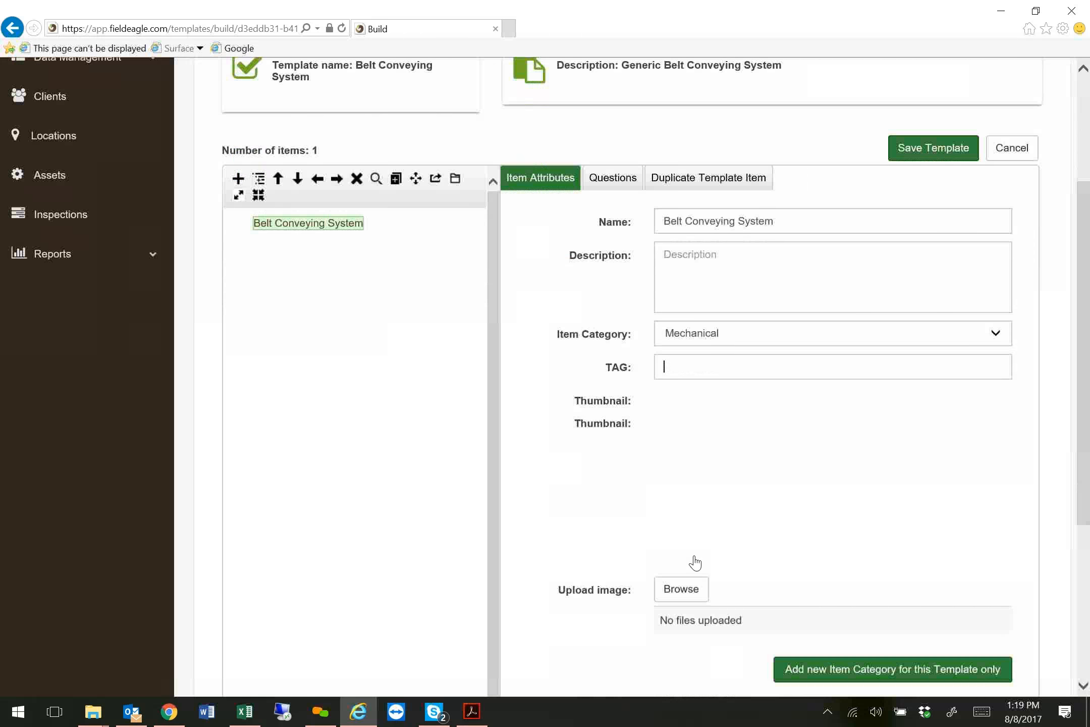
click(683, 564)
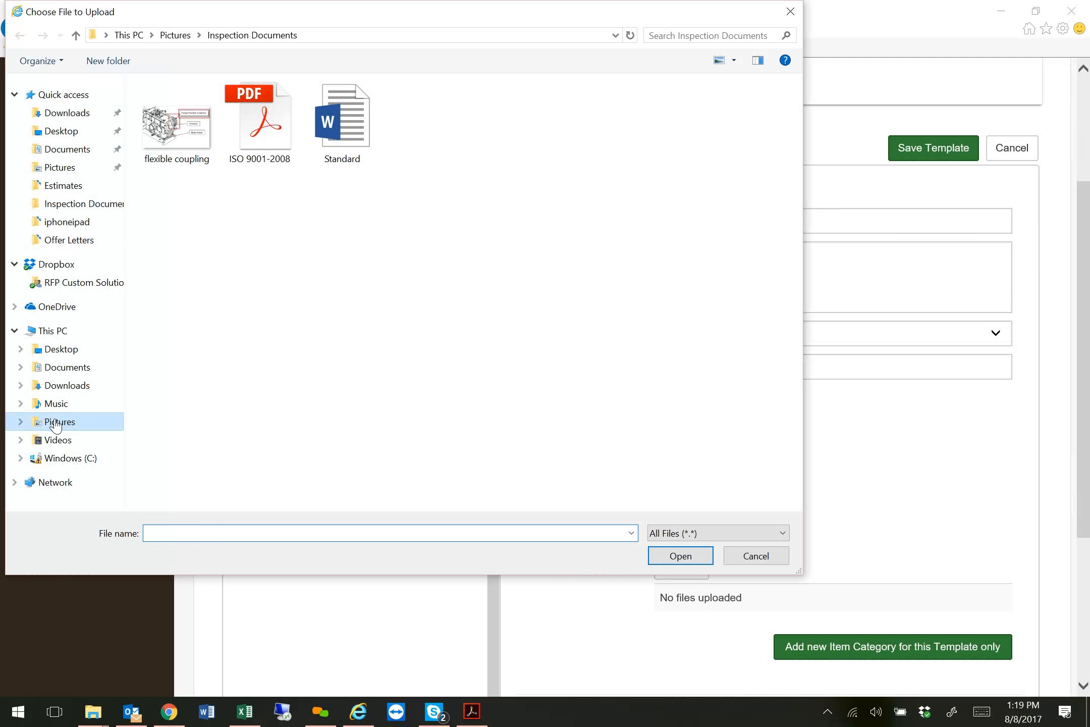
click(56, 426)
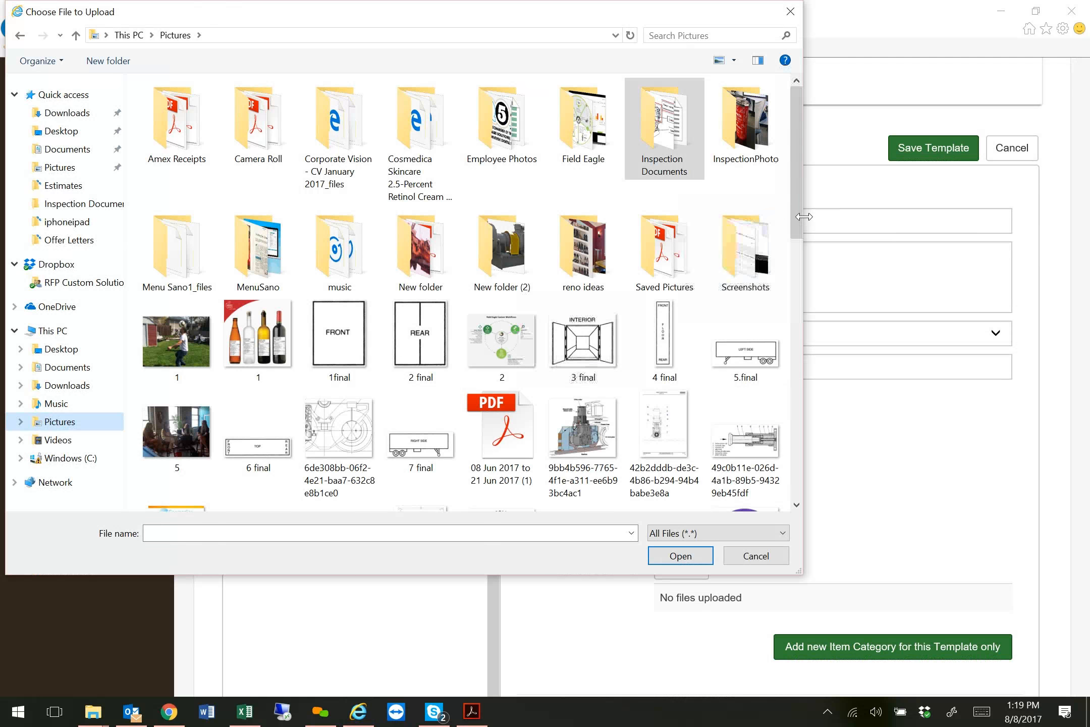
scroll(630, 197, down, 2)
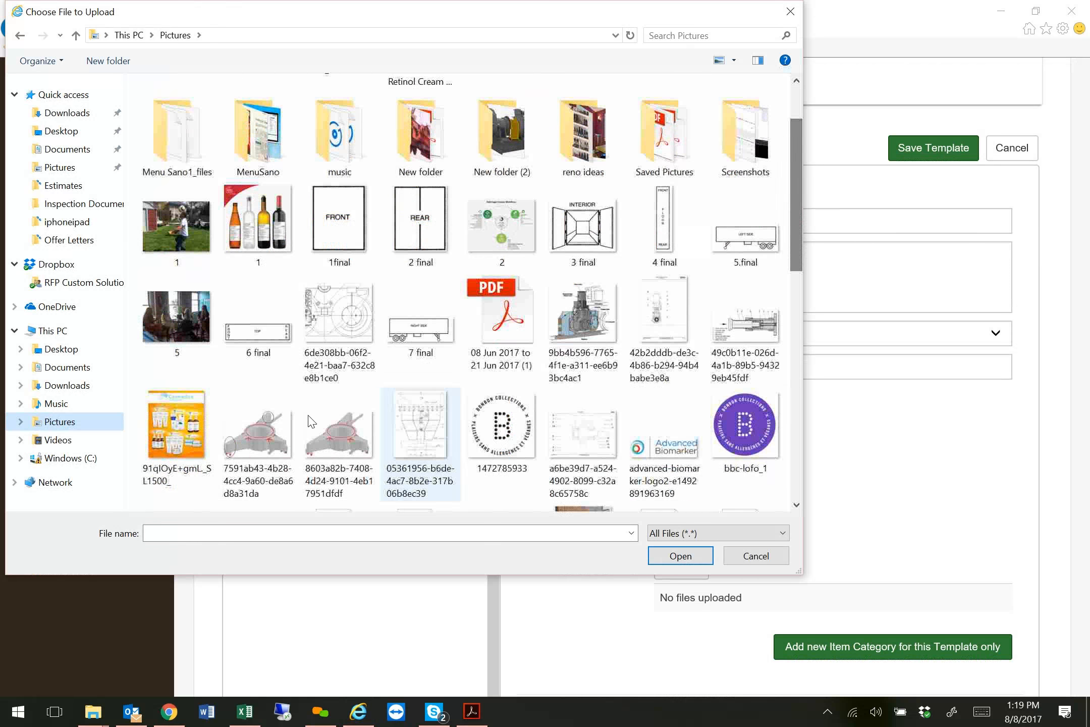
double_click(347, 313)
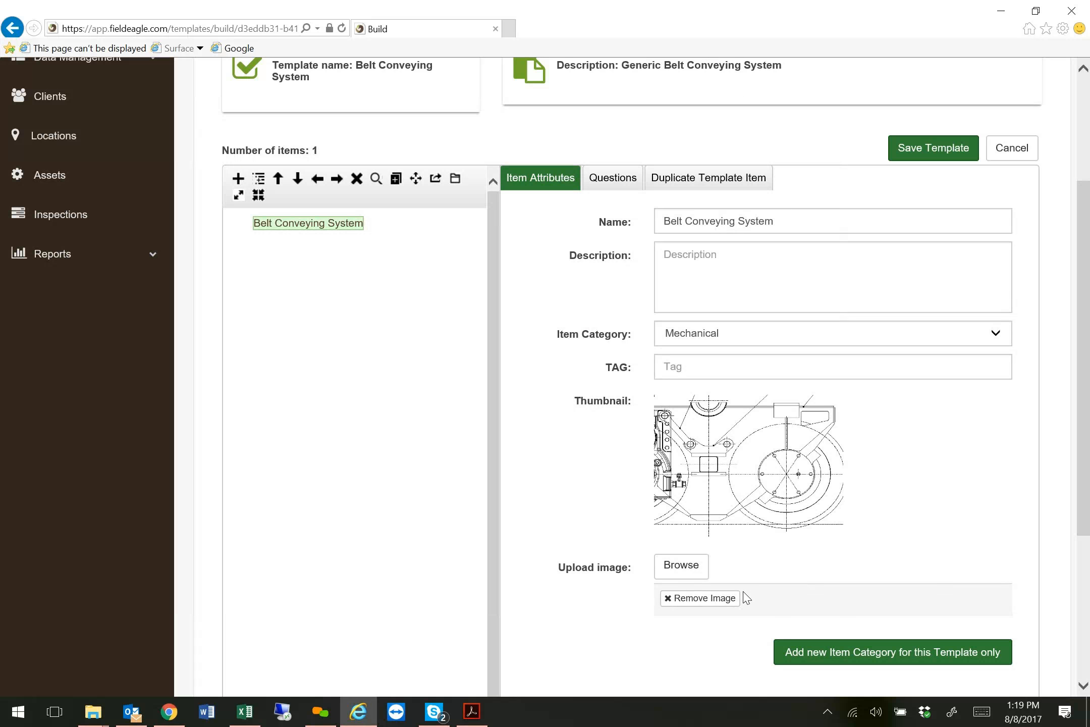
scroll(745, 596, down, 4)
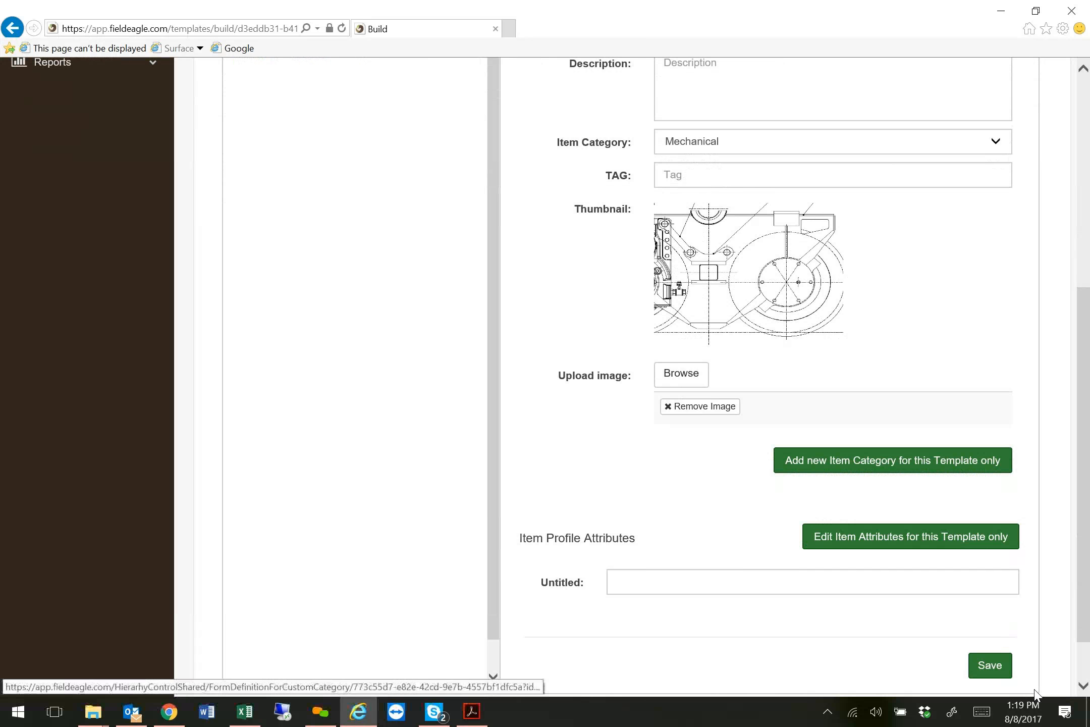
scroll(283, 242, up, 4)
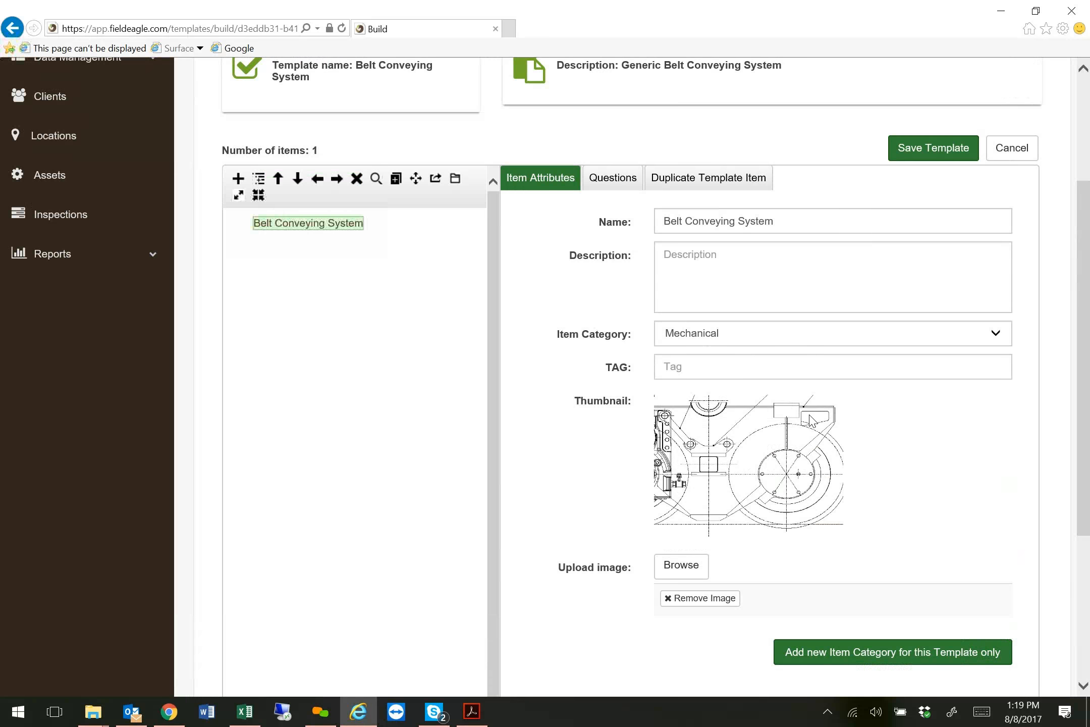
scroll(888, 613, down, 5)
scroll(402, 270, up, 6)
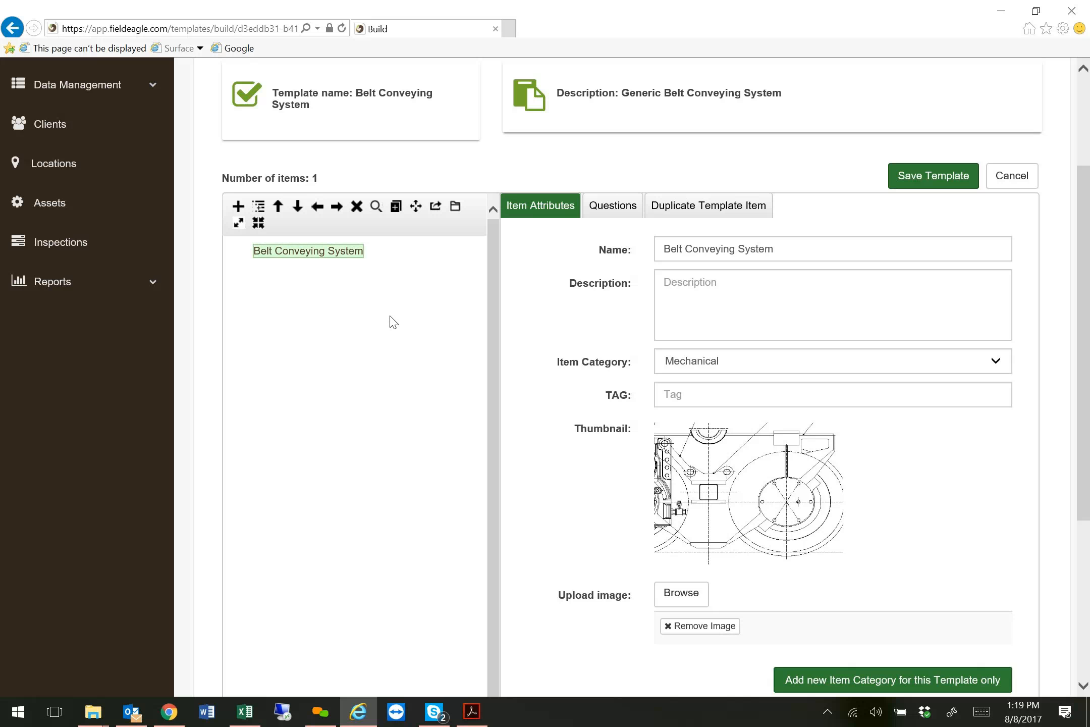
Add a child item under Belt Conveying System and name it Drive Unit.
click(314, 252)
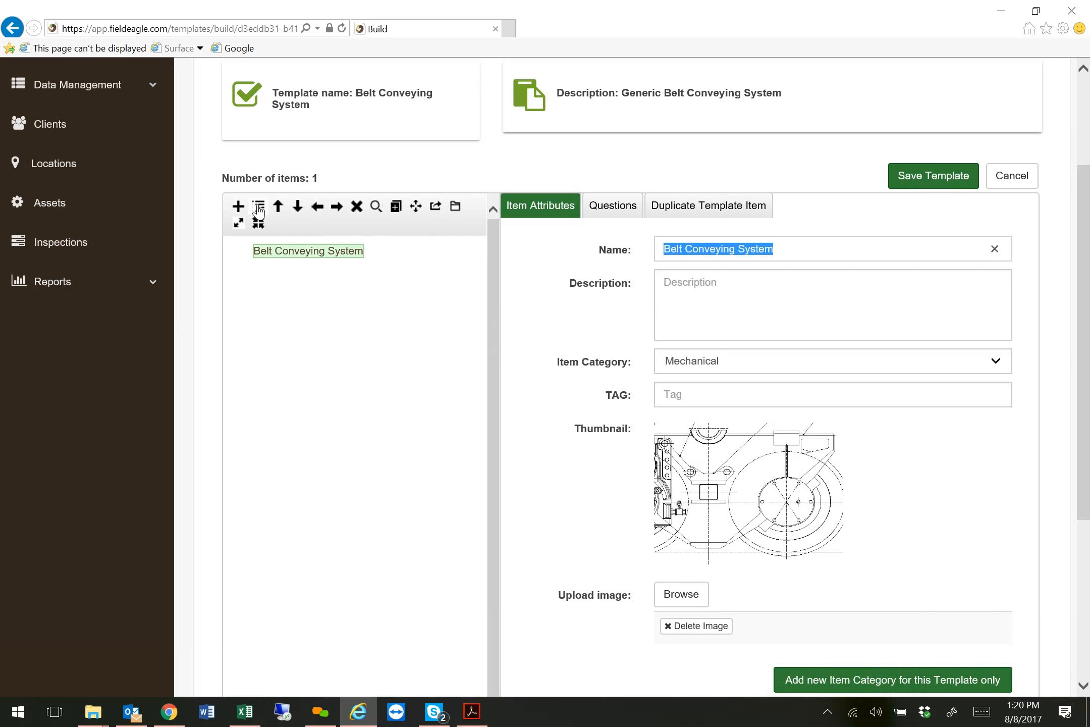
click(258, 207)
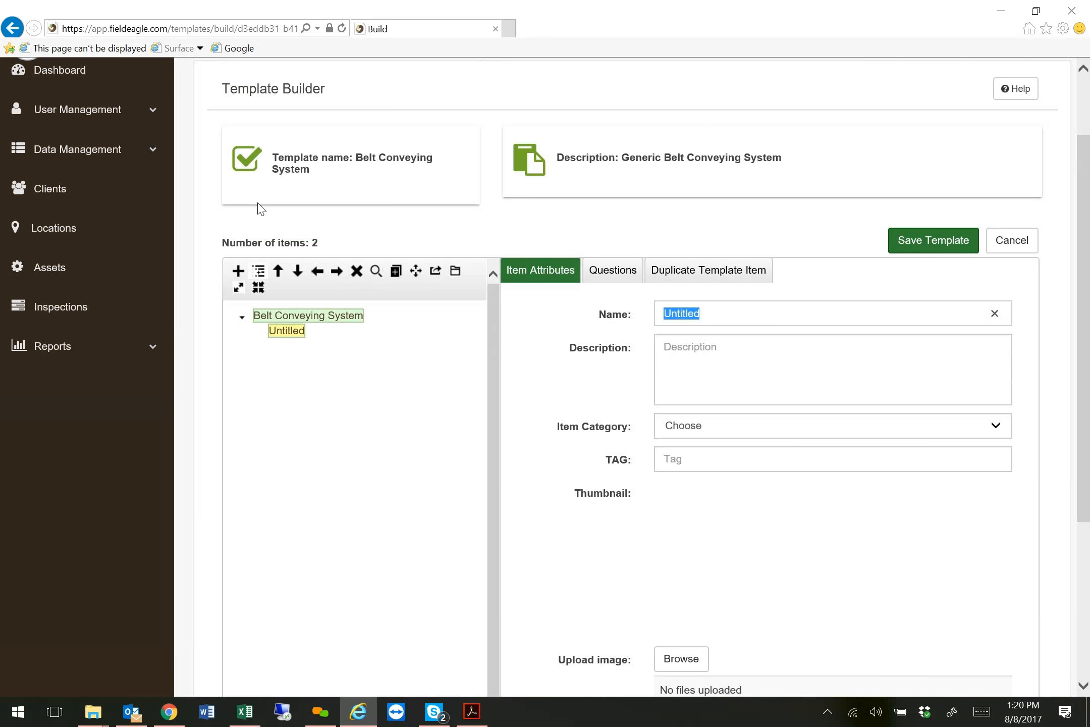
text(DRive U)
key(BackSpace)
key(BackSpace)
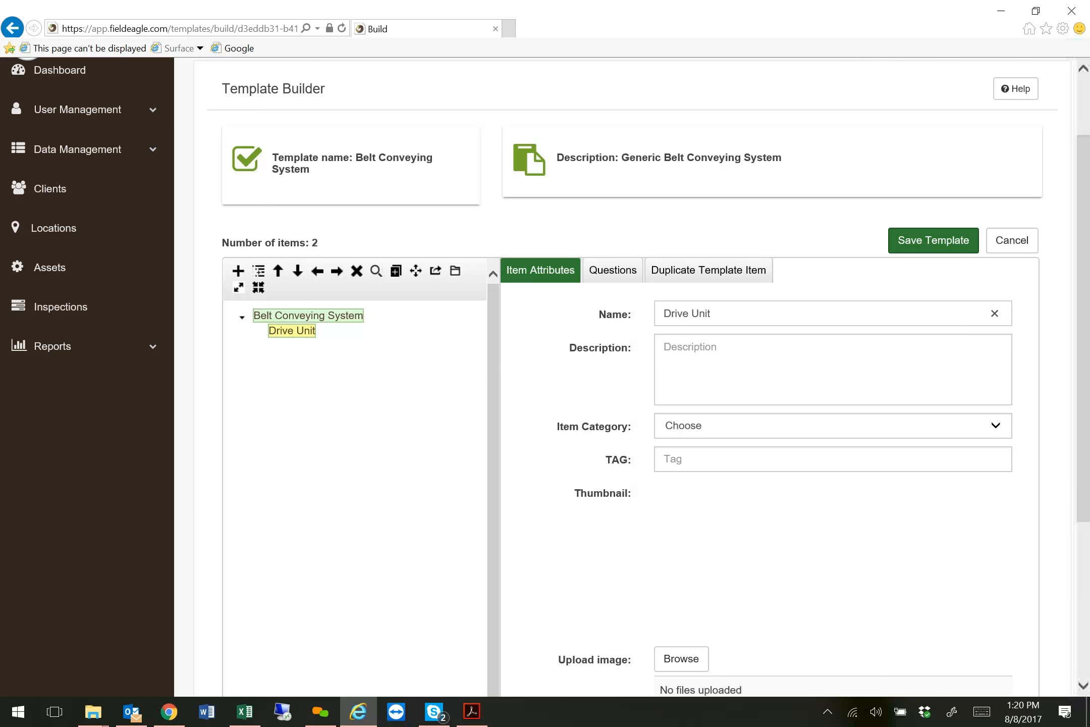
Set the Drive Unit's item category to Mechanical.
click(690, 434)
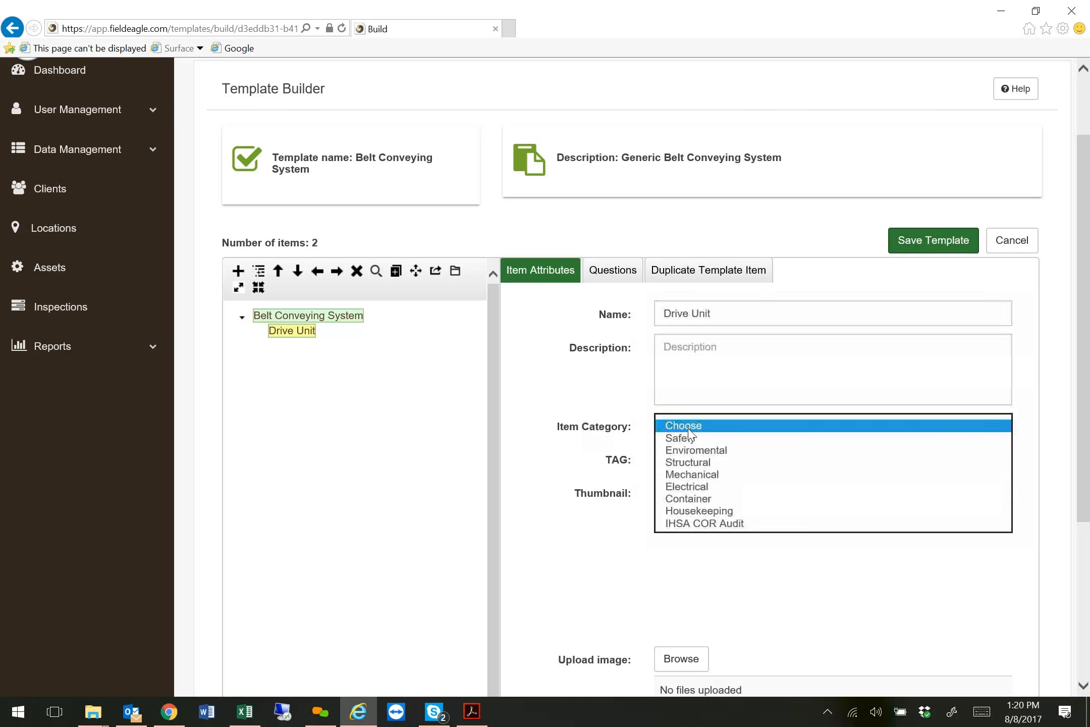
click(697, 477)
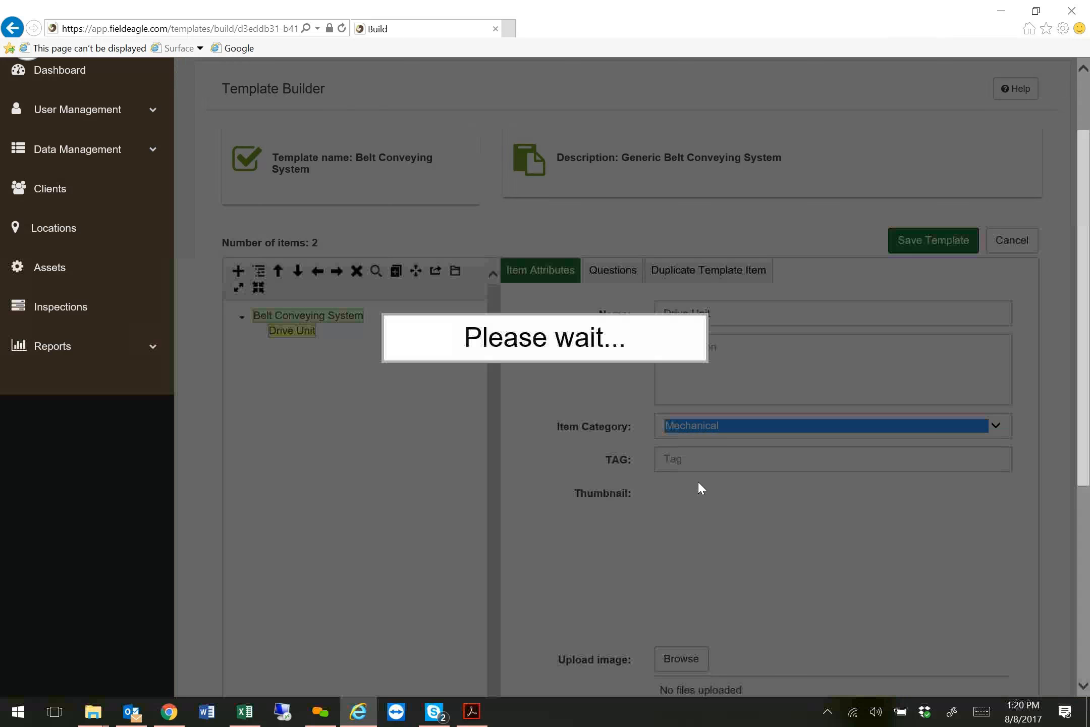
scroll(700, 487, down, 4)
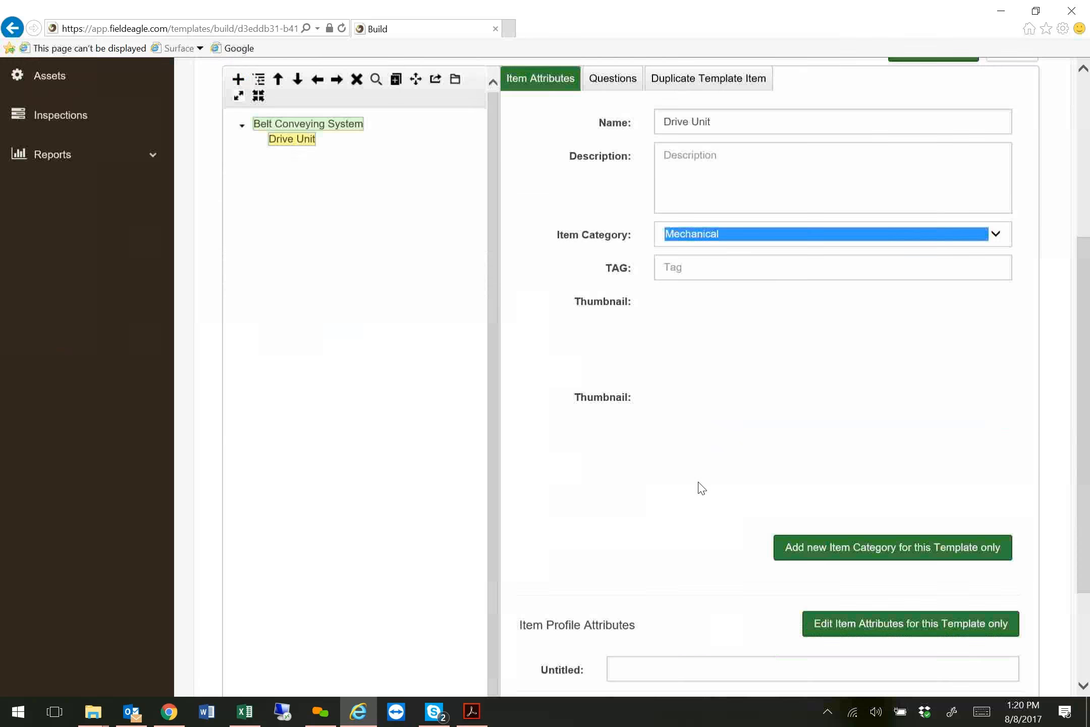
scroll(700, 459, up, 4)
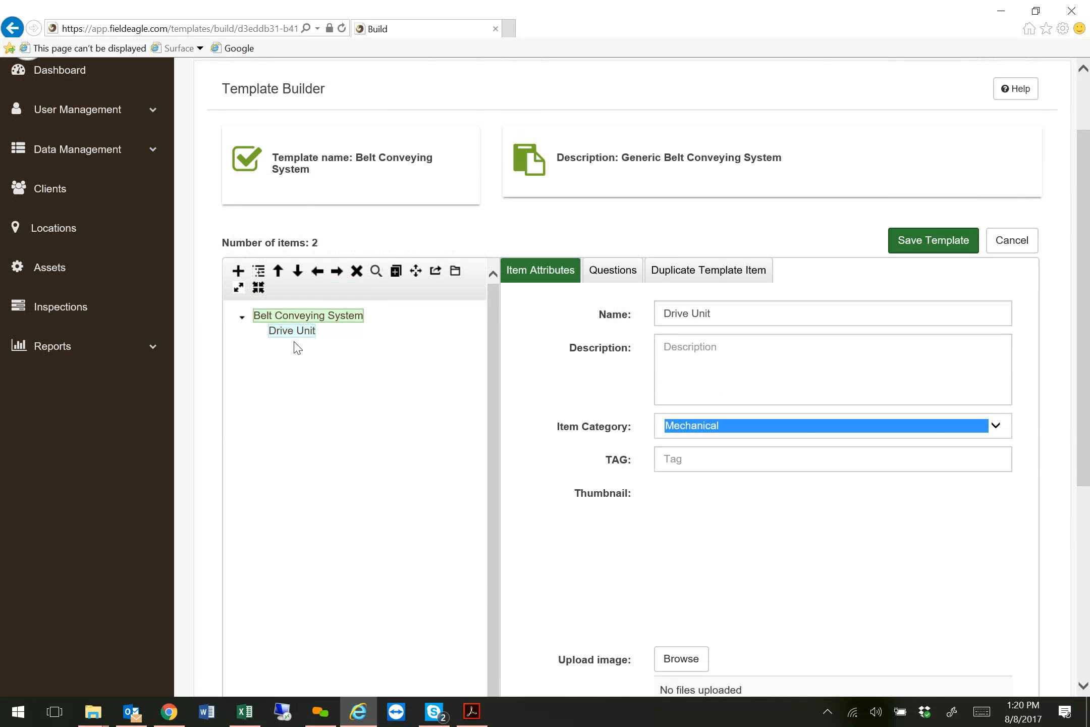
Add a child item under Drive Unit and name it Electric Motor.
click(290, 337)
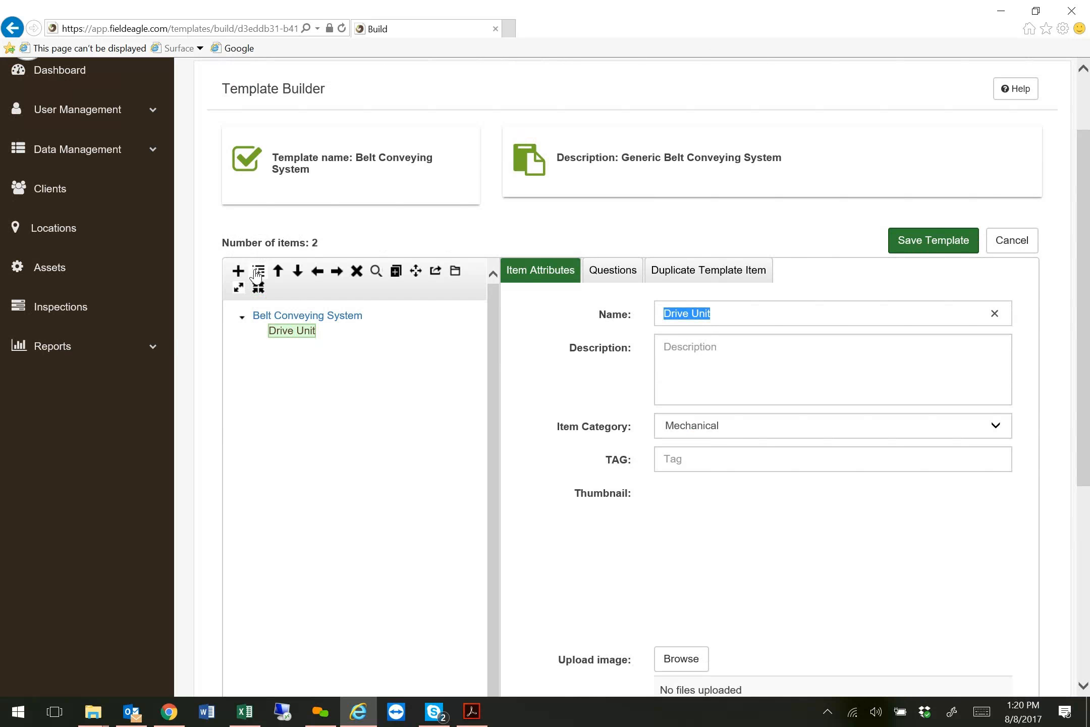
click(260, 275)
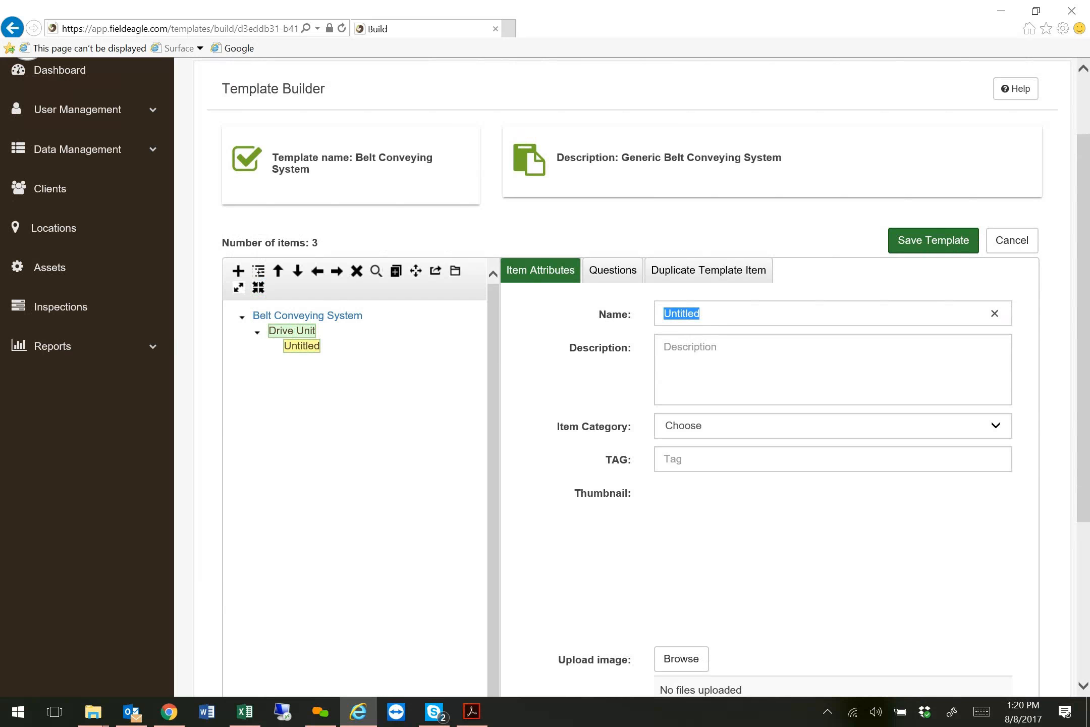
click(713, 316)
drag(713, 316, 657, 321)
text(Elec)
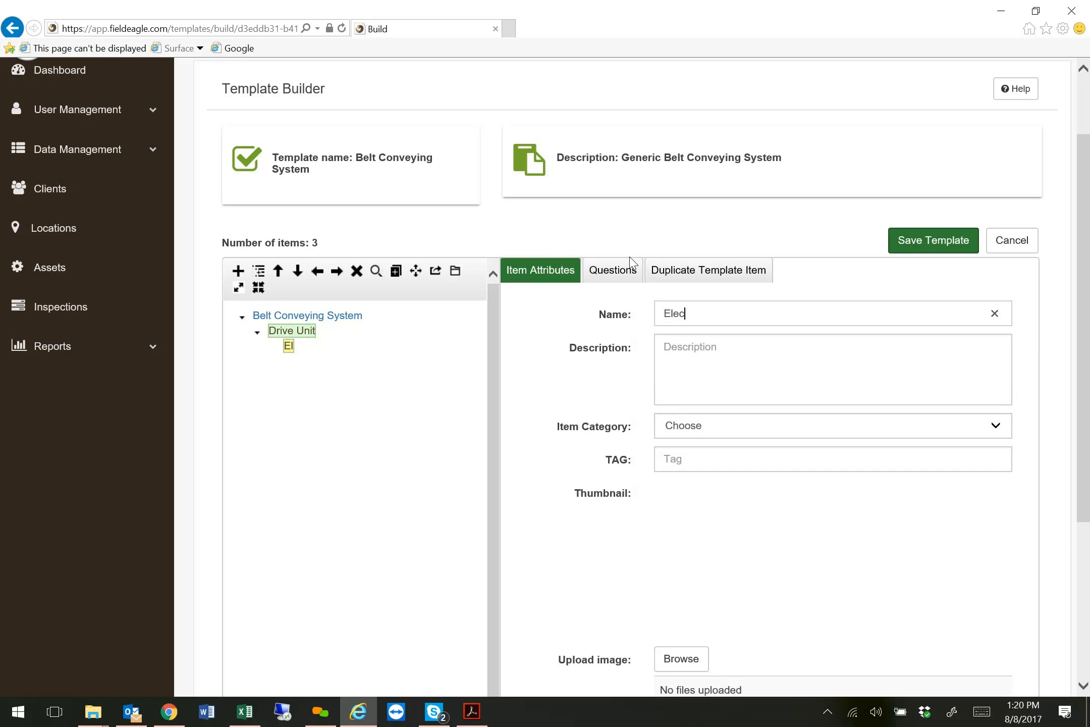
text(tric Motor)
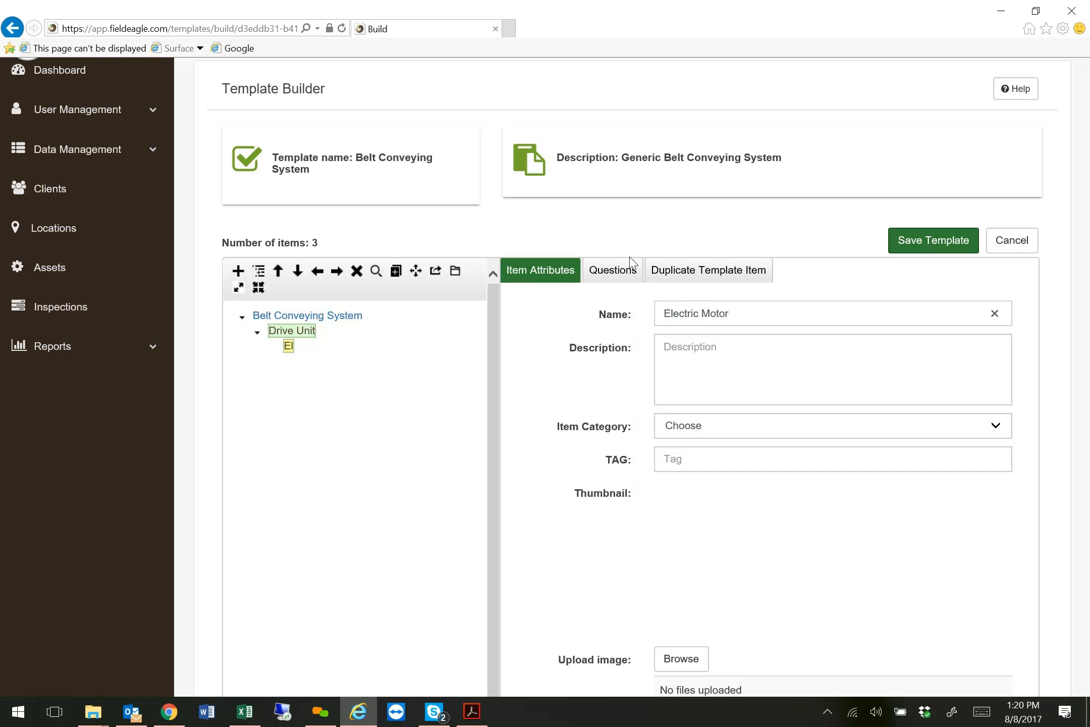
Set the Electric Motor's item category to Mechanical.
key(alt+Tab)
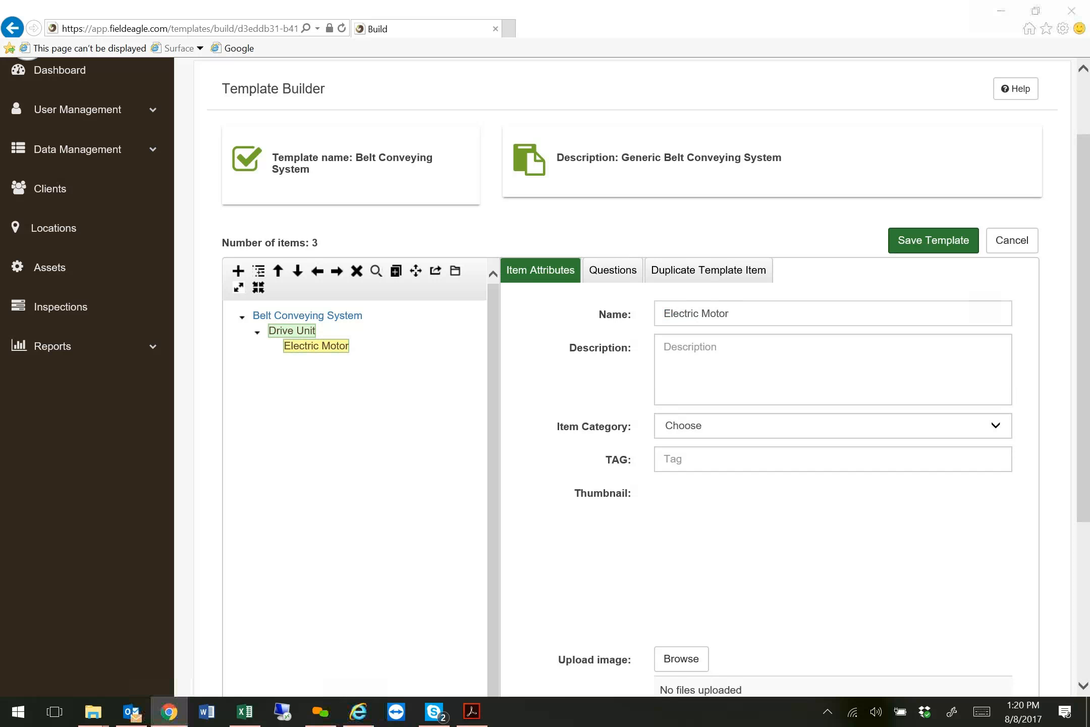
click(836, 429)
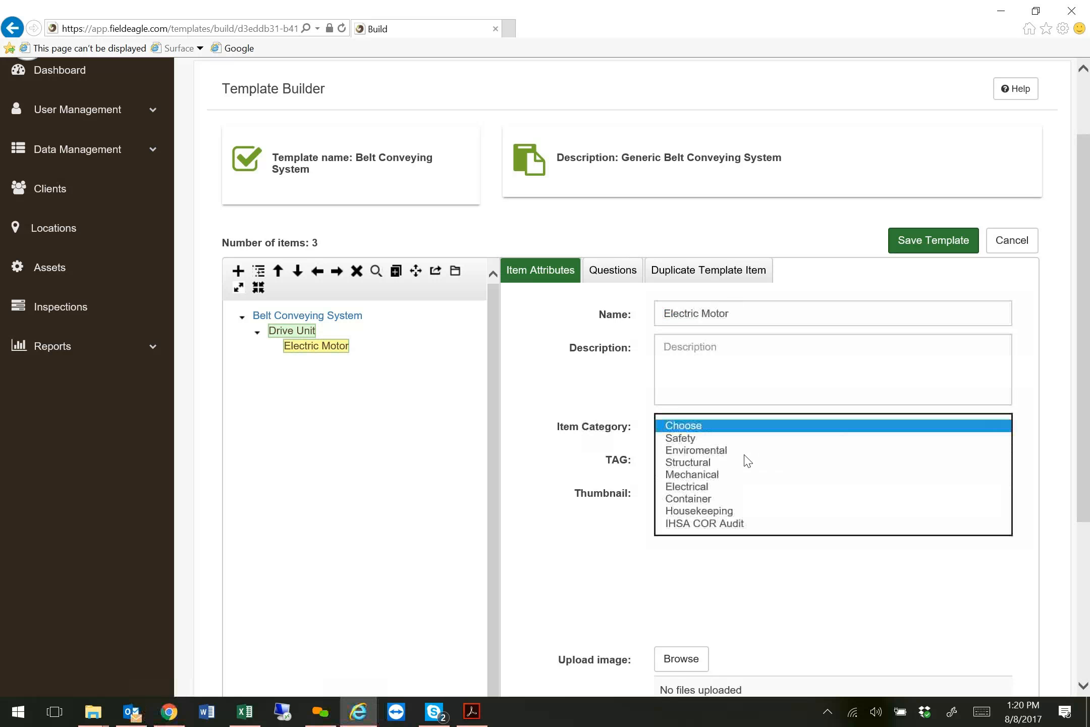
click(709, 475)
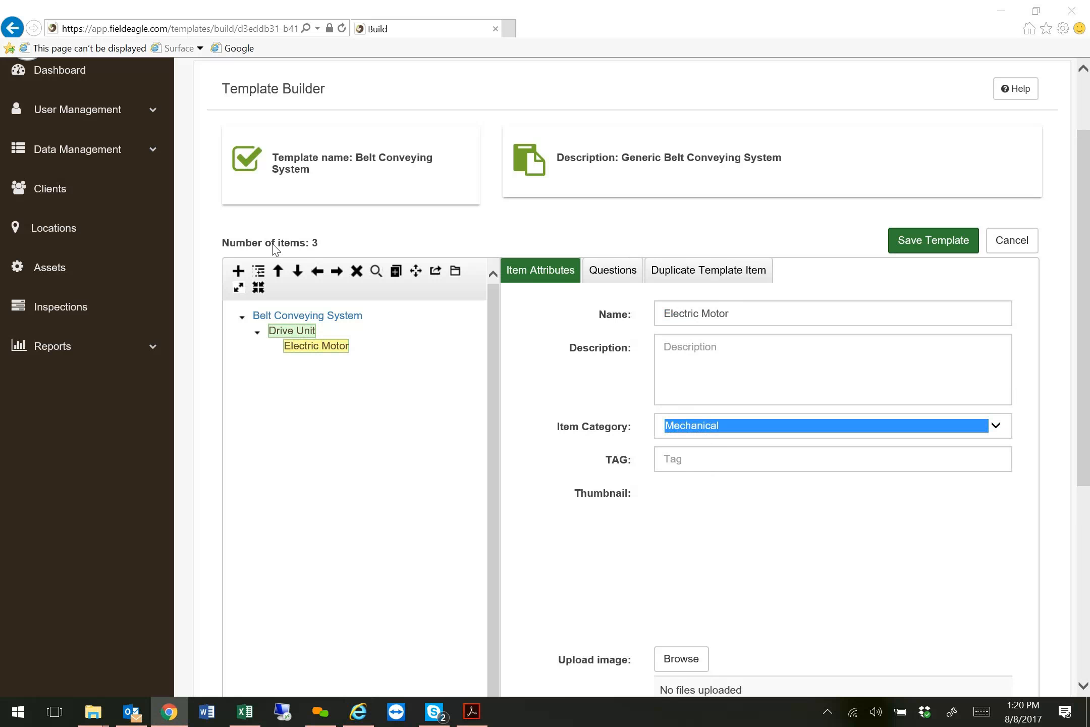
Start a new question for the Electric Motor item reading "What is the condition of the electric motor?" without leading spaces.
click(328, 349)
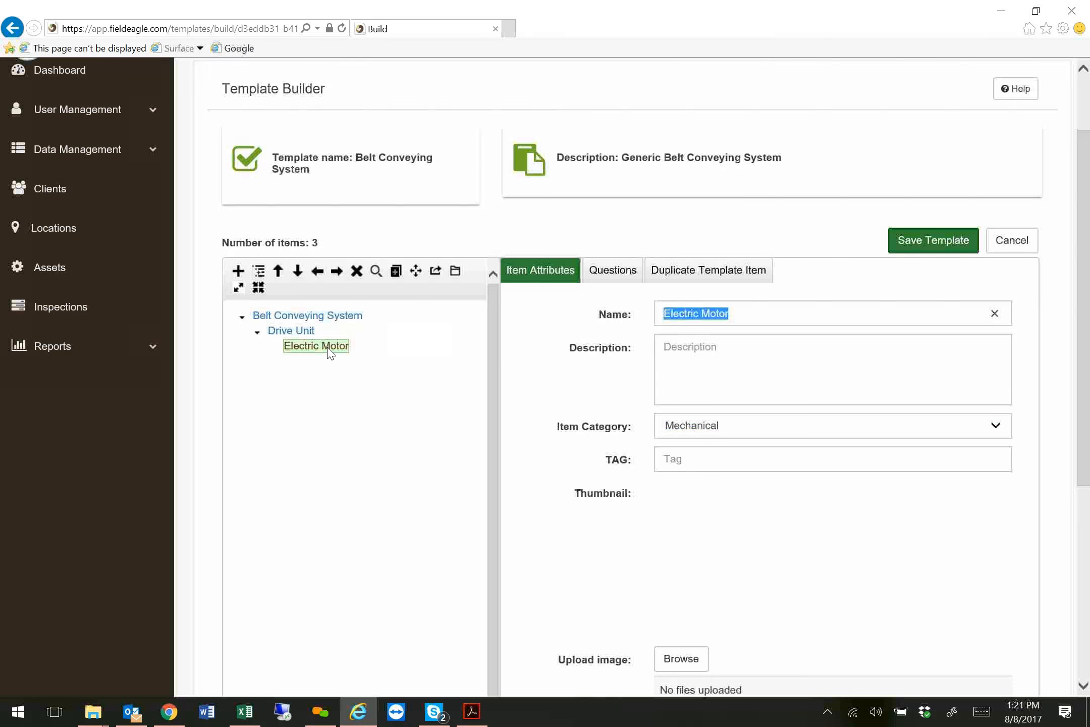
click(624, 276)
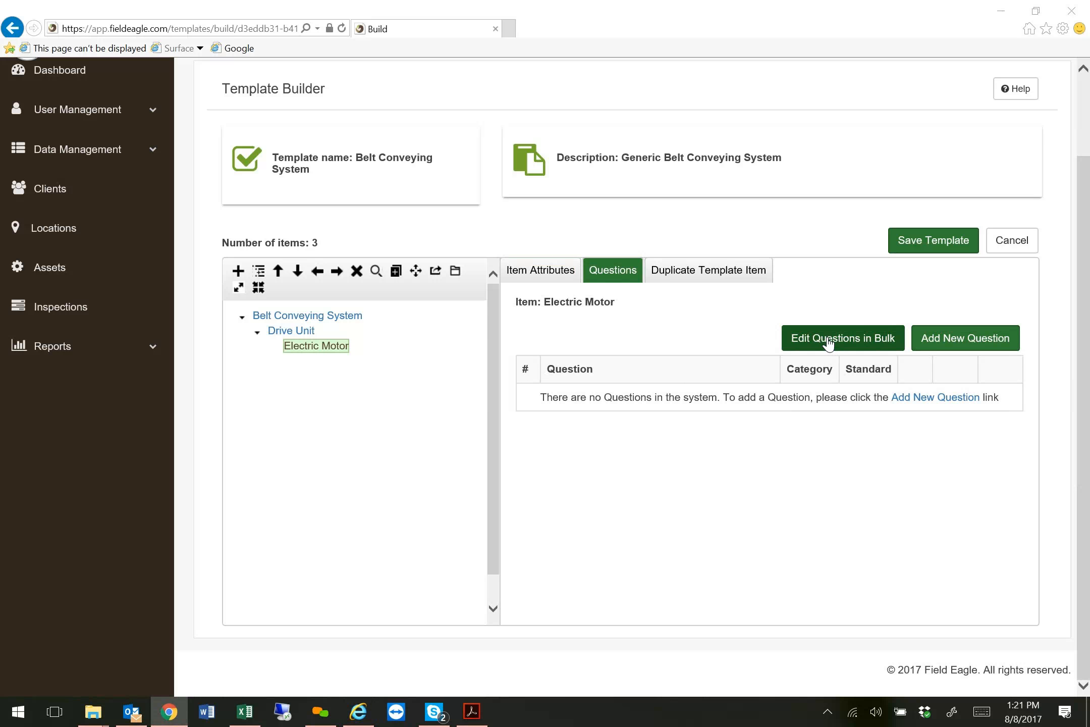
click(947, 345)
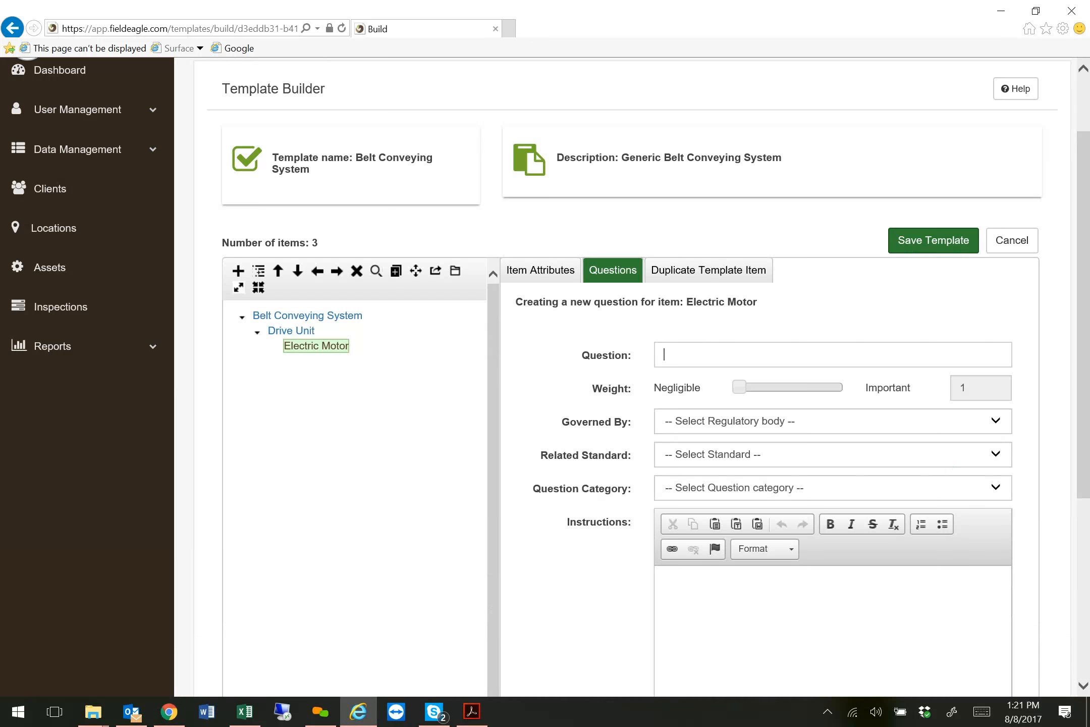
text(What is the condition of the electric motor?)
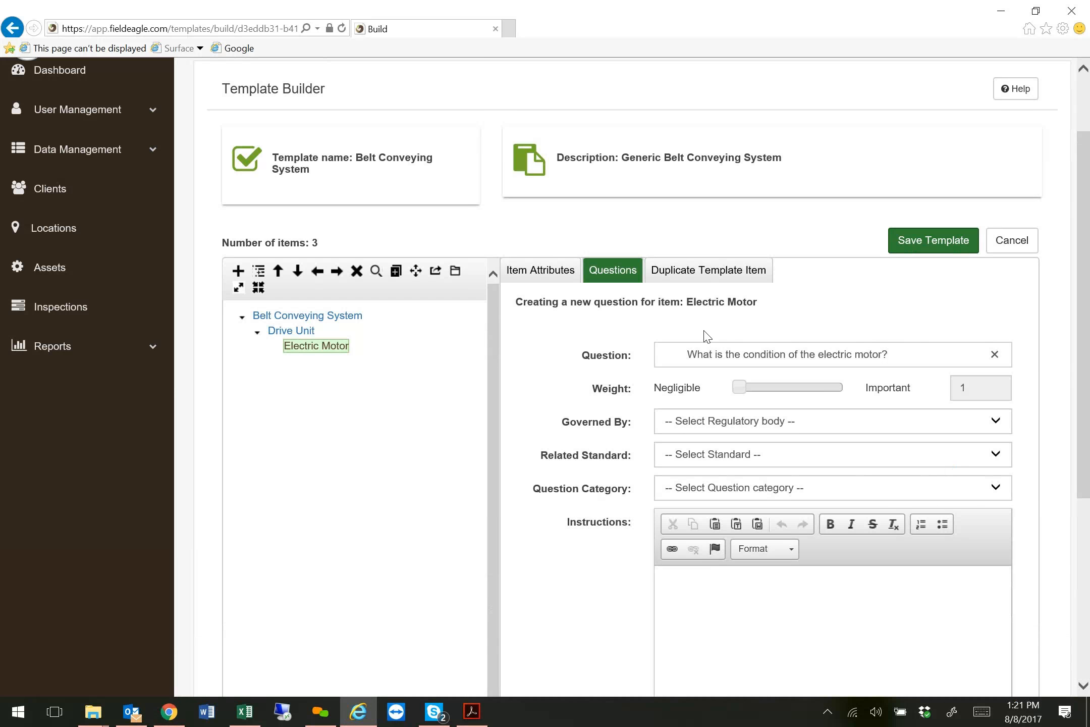
key(BackSpace)
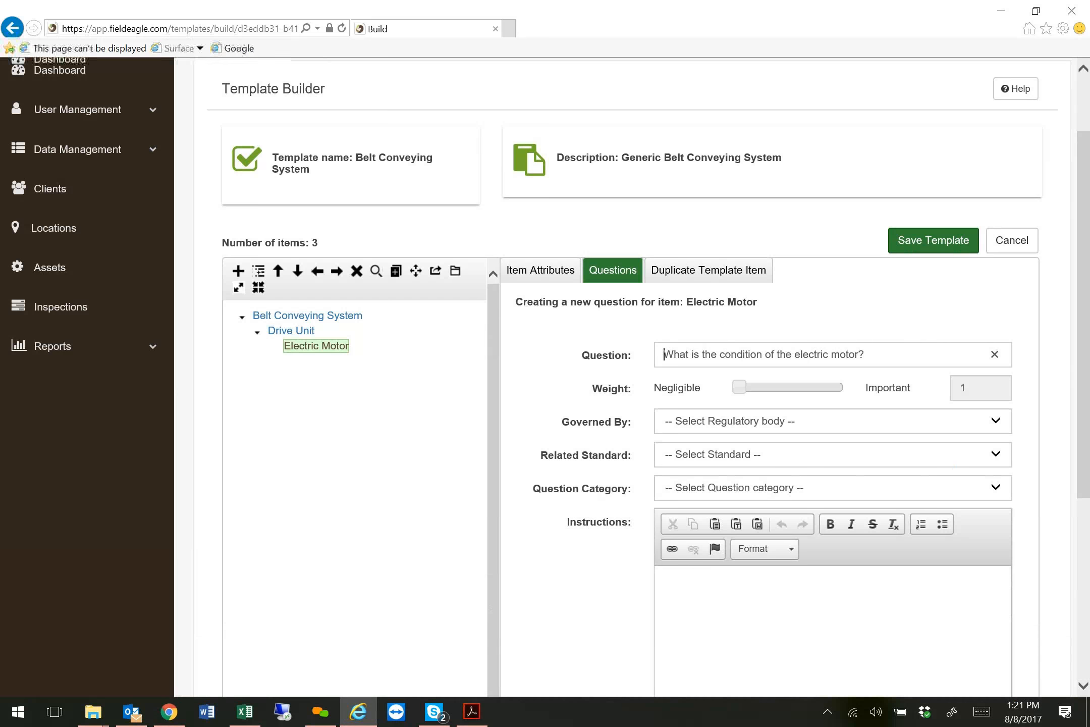
Set the motor condition question's weight to 75 and its governing body to IHSA: Certificate of Recognition.
scroll(672, 333, down, 2)
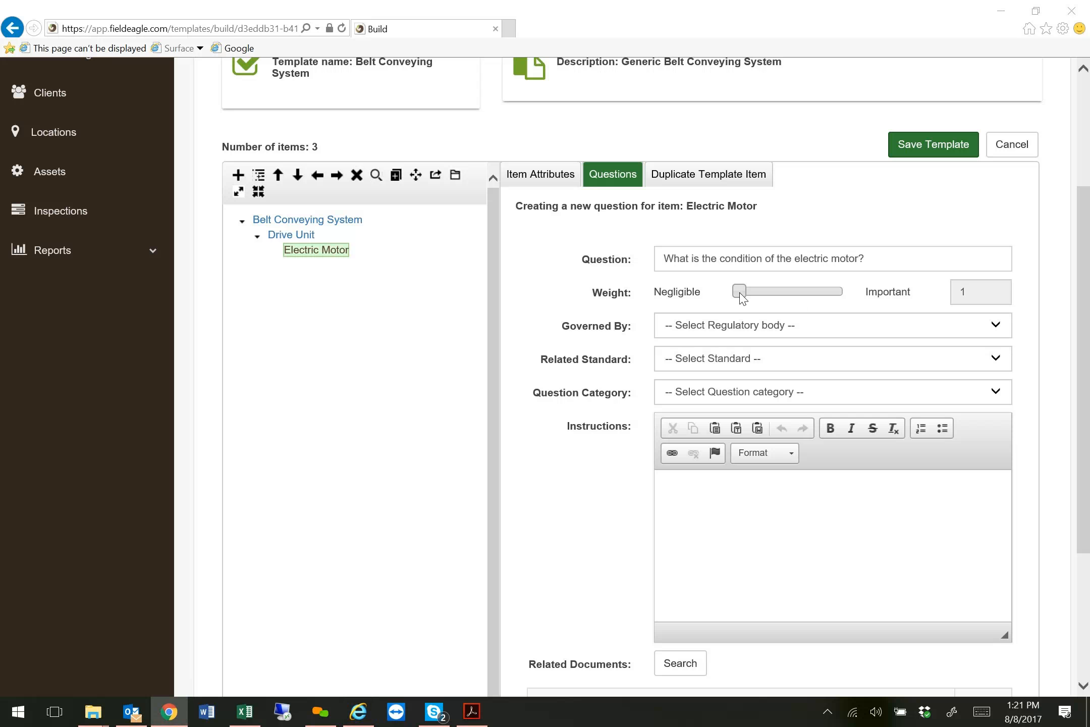
drag(740, 293, 820, 293)
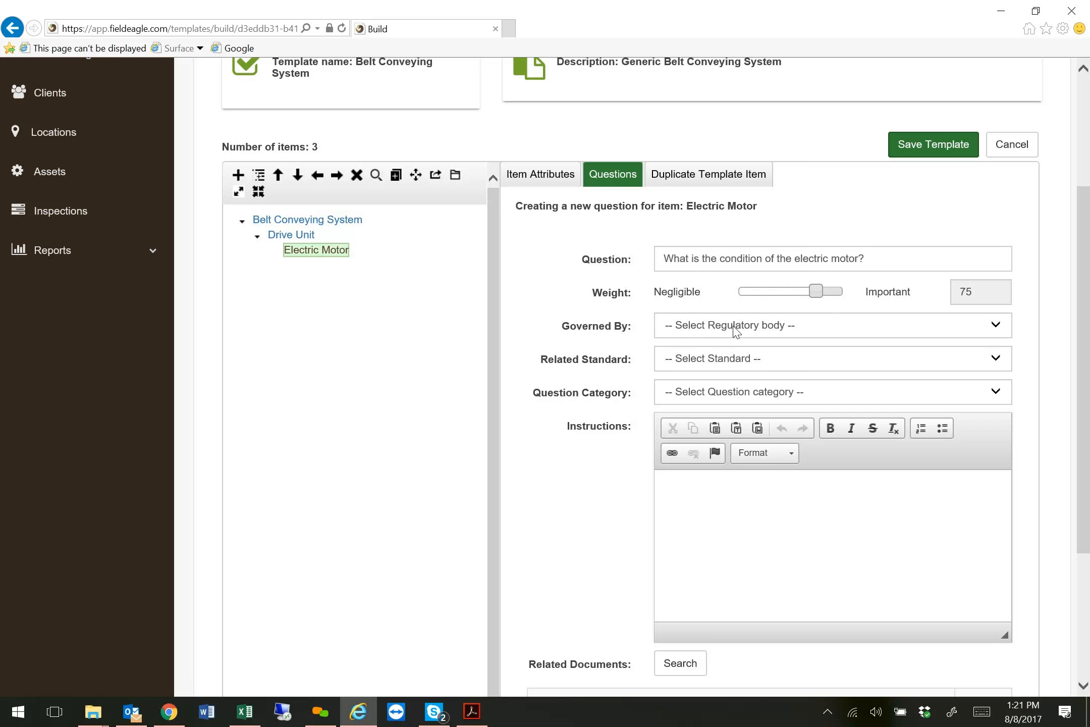
click(745, 330)
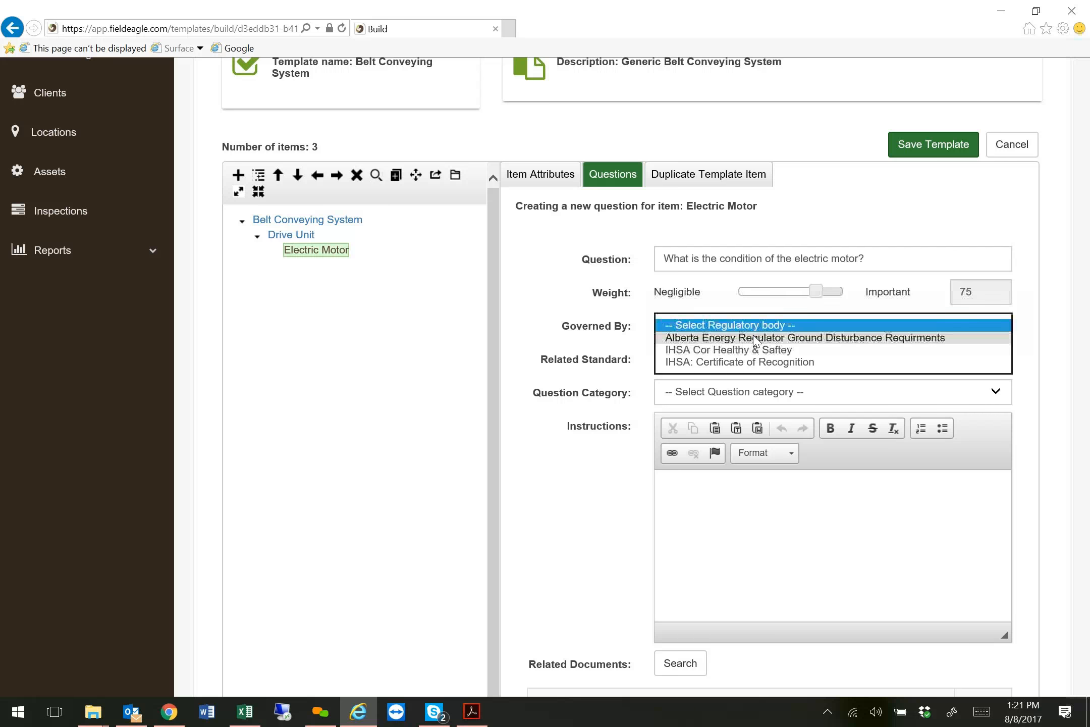
click(724, 362)
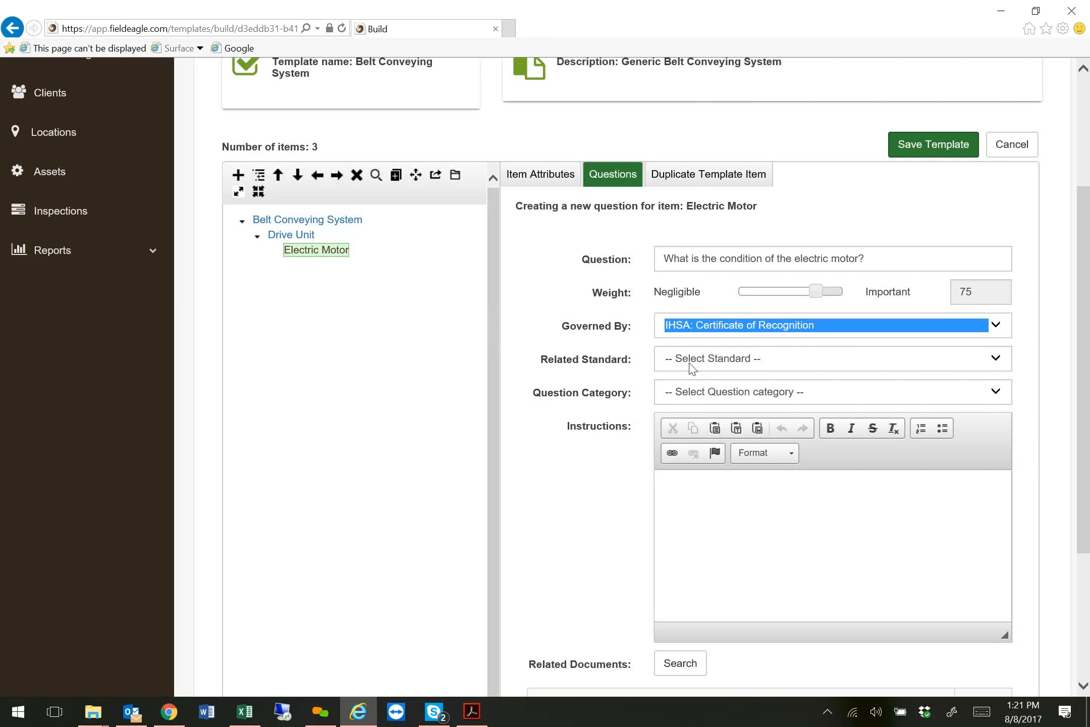
Check the related standard options, leave the standard unselected, and set the question category to Generic Checkboxes.
click(710, 363)
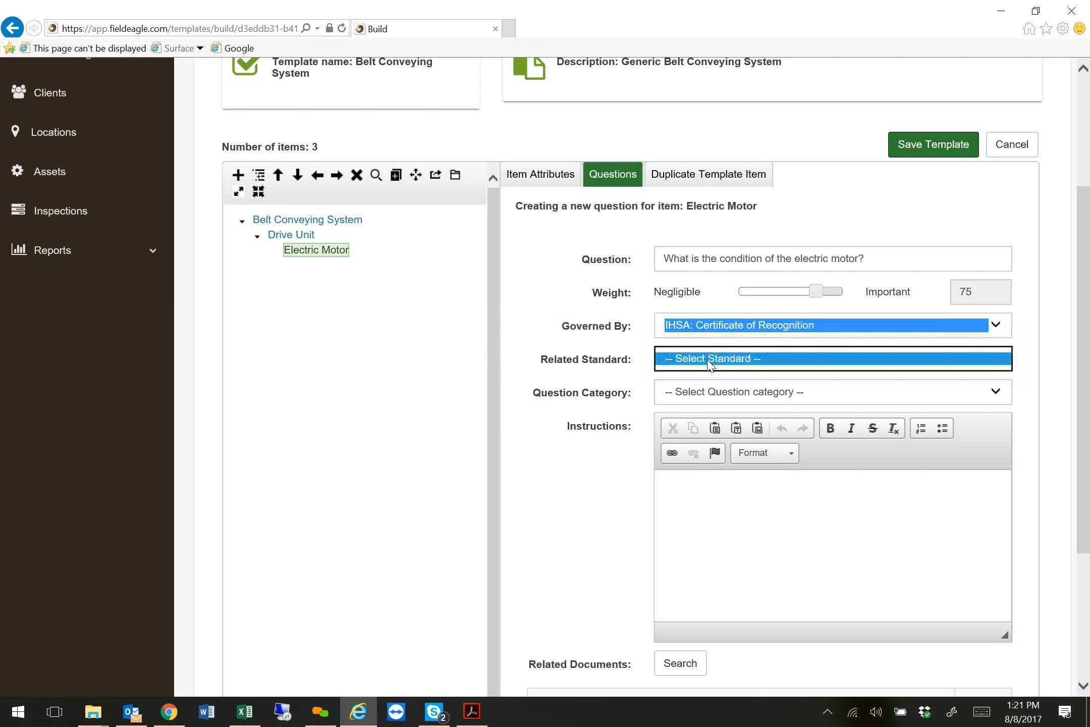
click(737, 365)
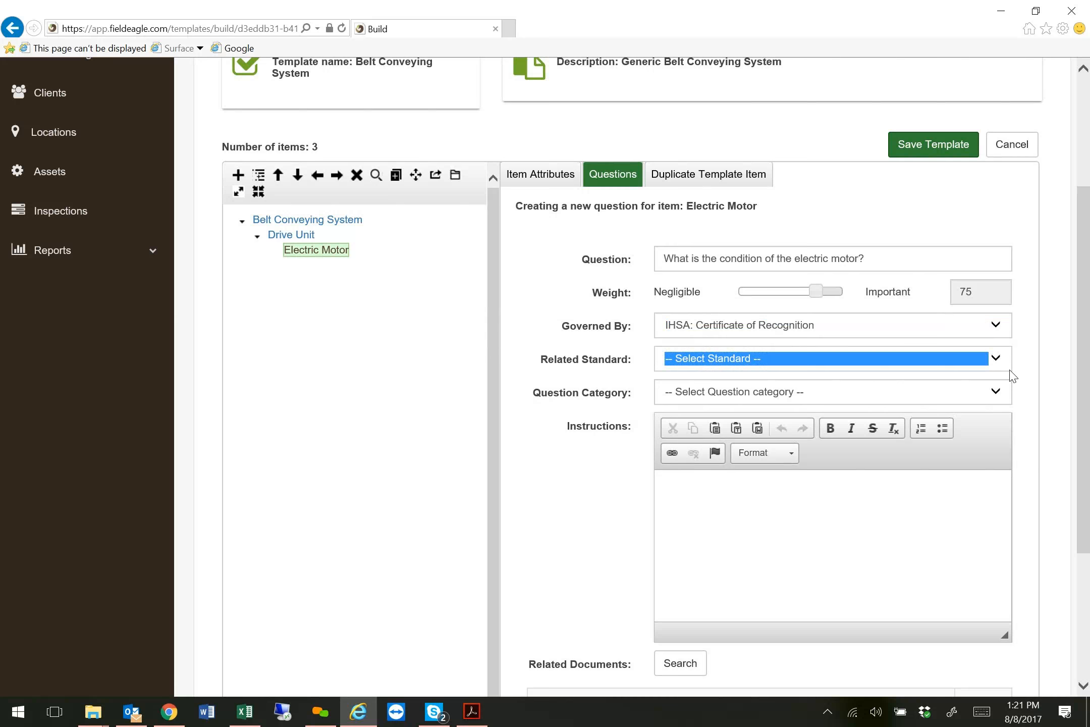
click(996, 360)
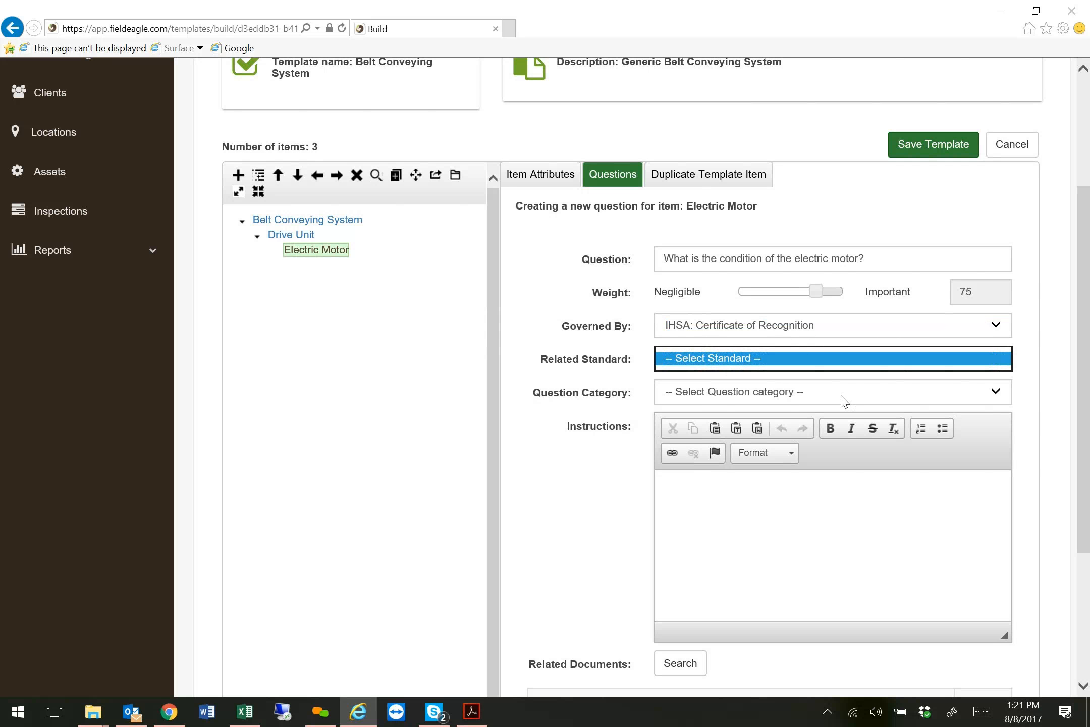
click(897, 398)
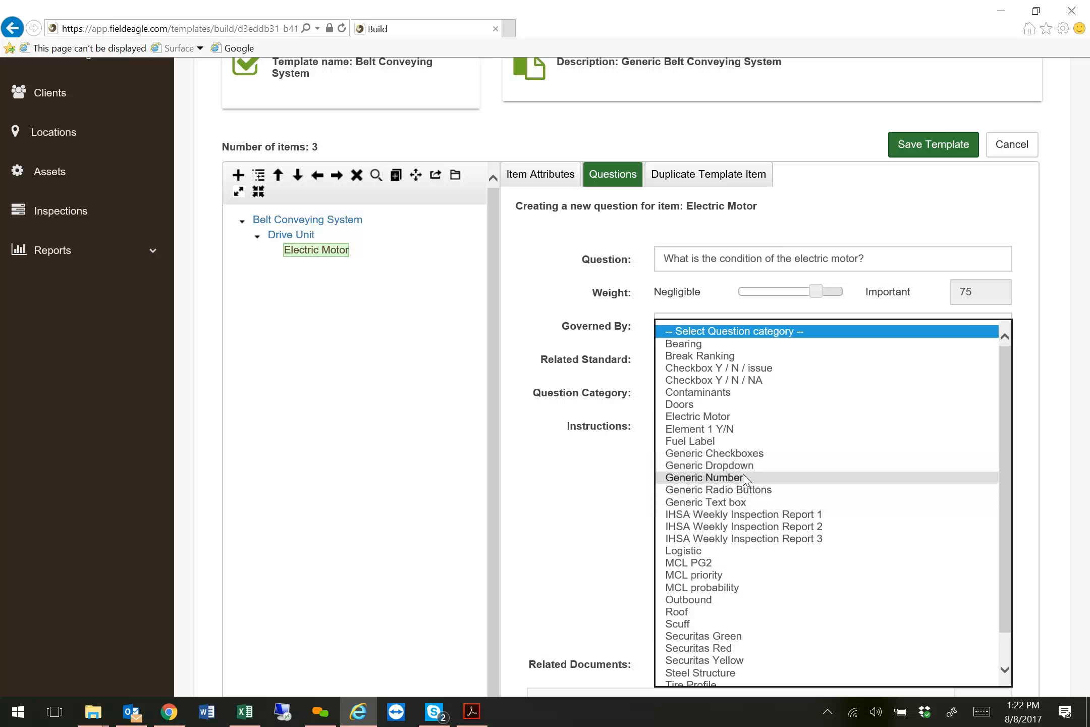
click(747, 453)
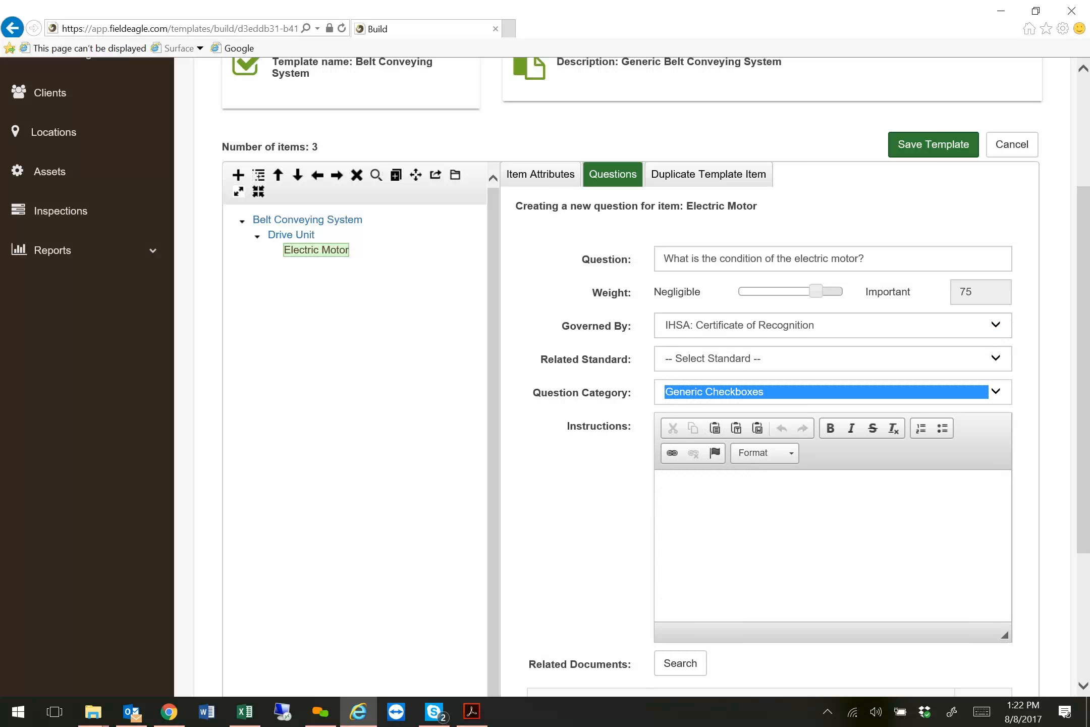
Paste the motor inspection checklist, including its Operational checks section, into the question's instructions and save the question.
key(alt+Tab)
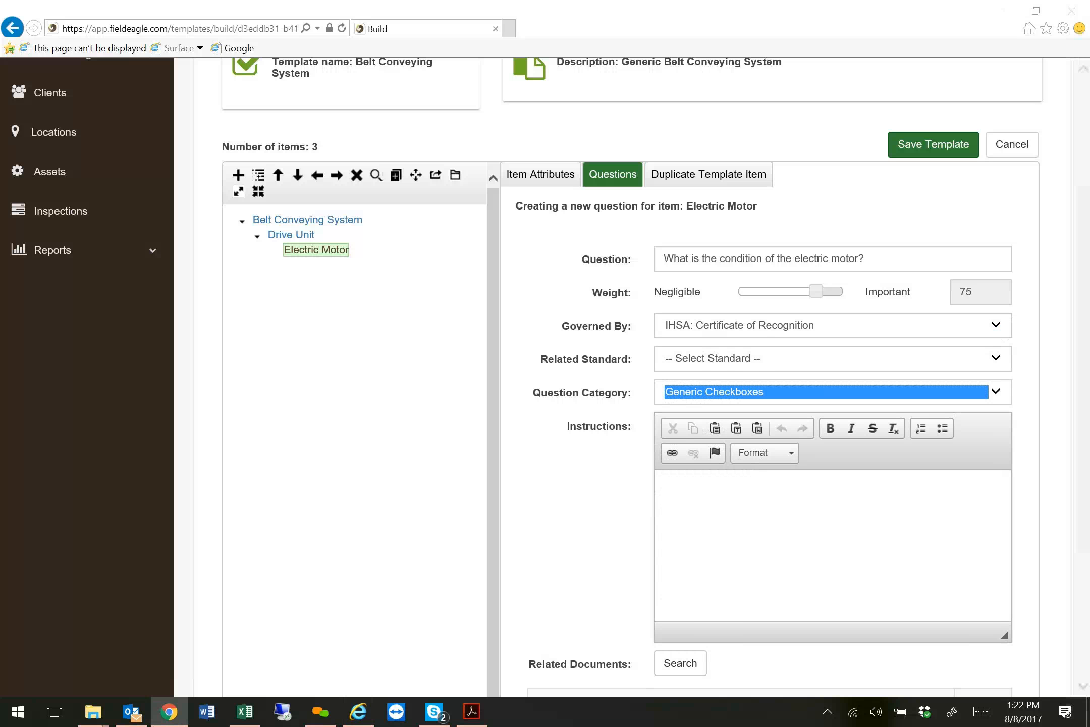
click(671, 492)
key(ctrl+v)
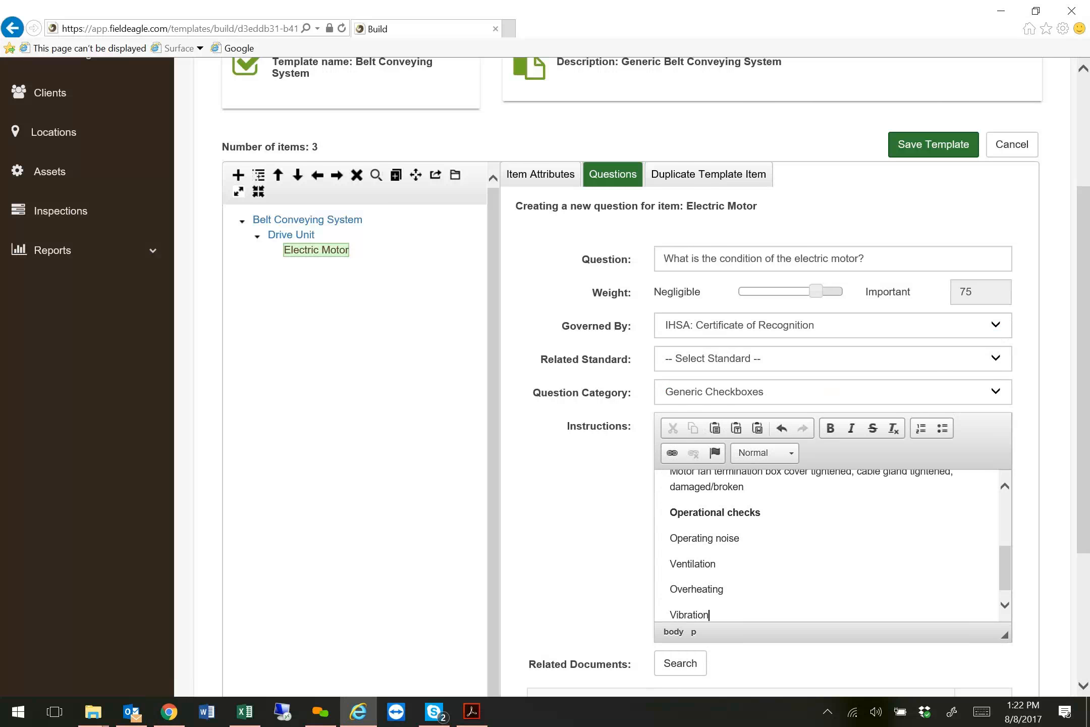
drag(1004, 573, 1009, 611)
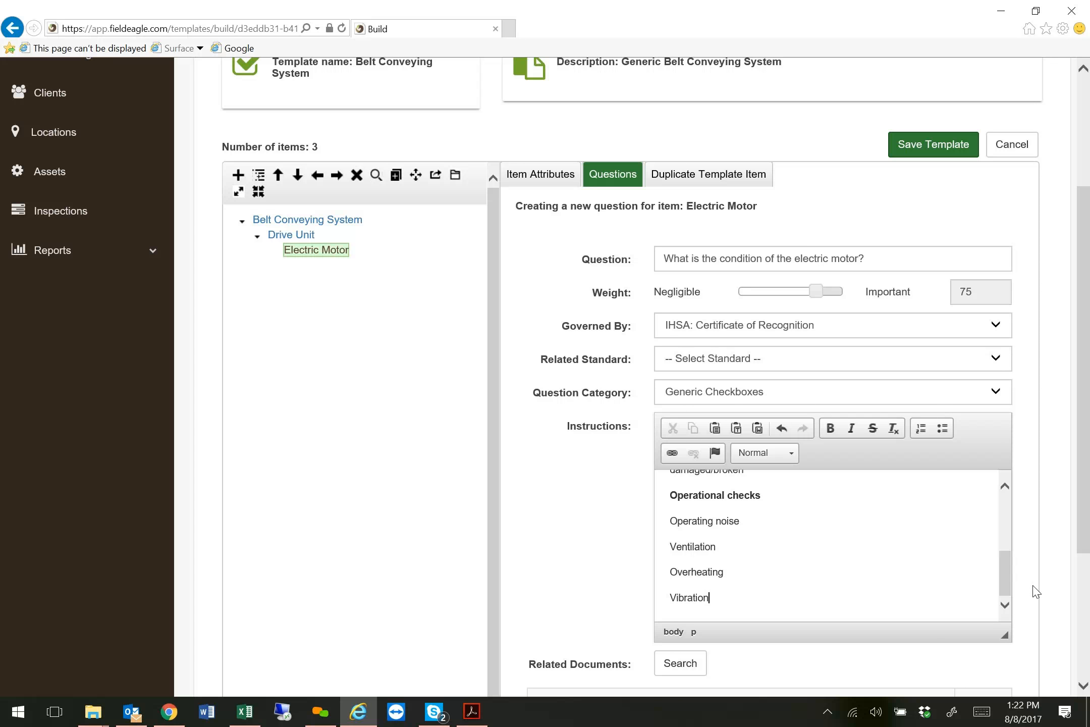
scroll(1034, 591, down, 4)
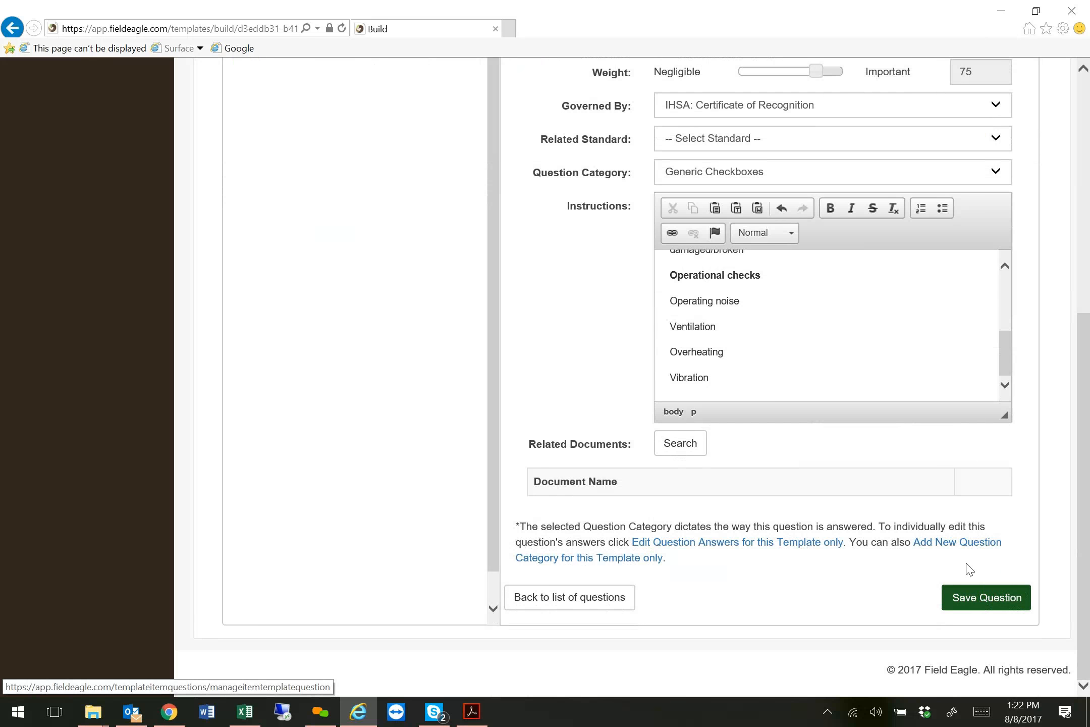
click(979, 597)
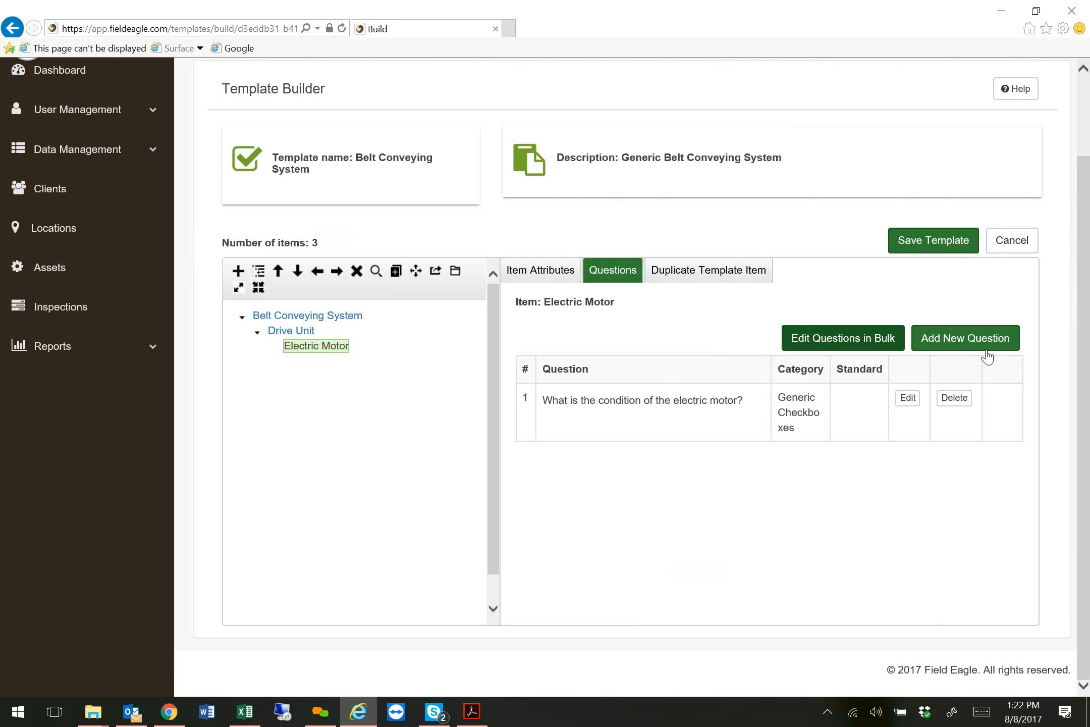
Start a second Electric Motor question reading "Is there any rust?" and set its weight to 100.
click(965, 339)
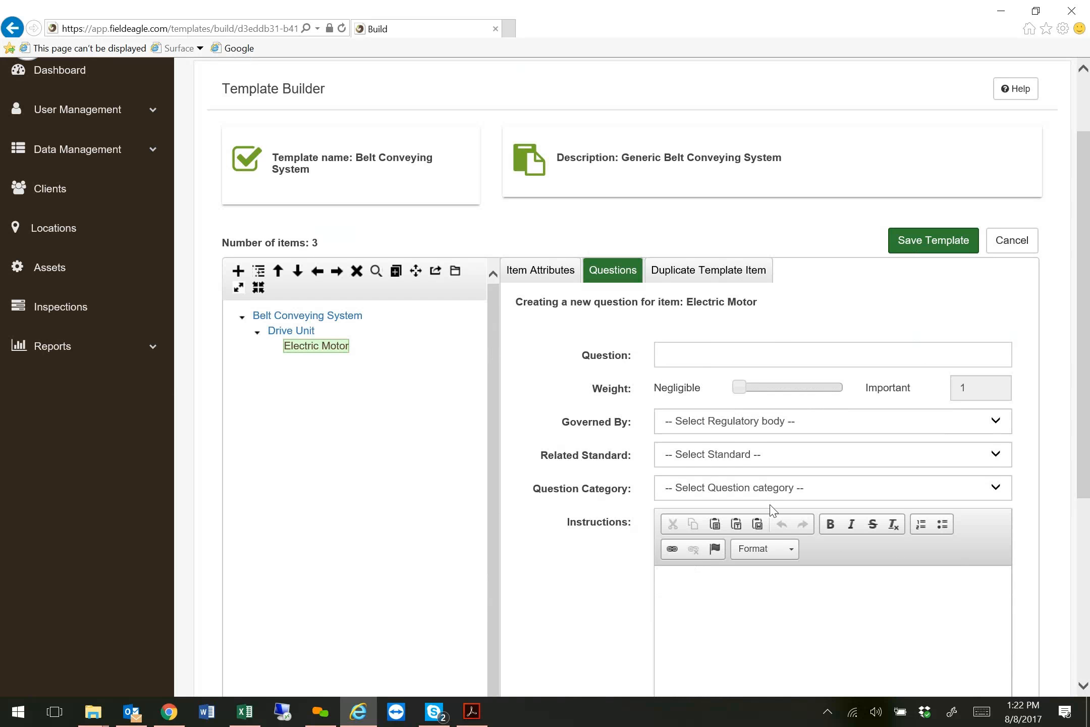
text(Is)
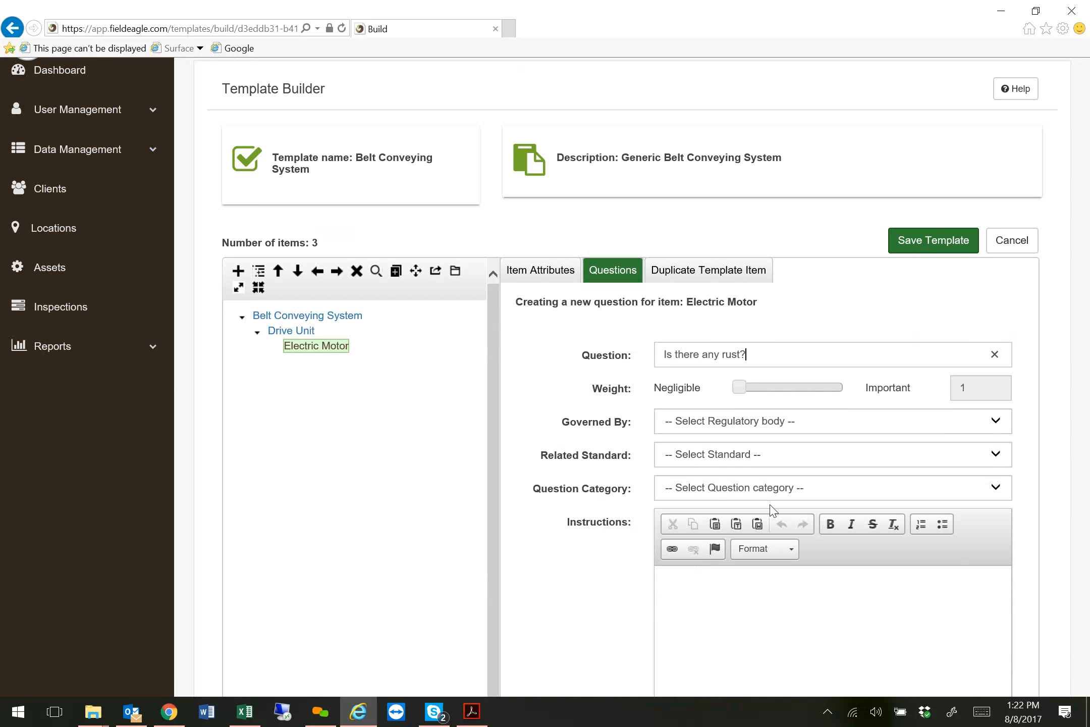
drag(740, 387, 857, 392)
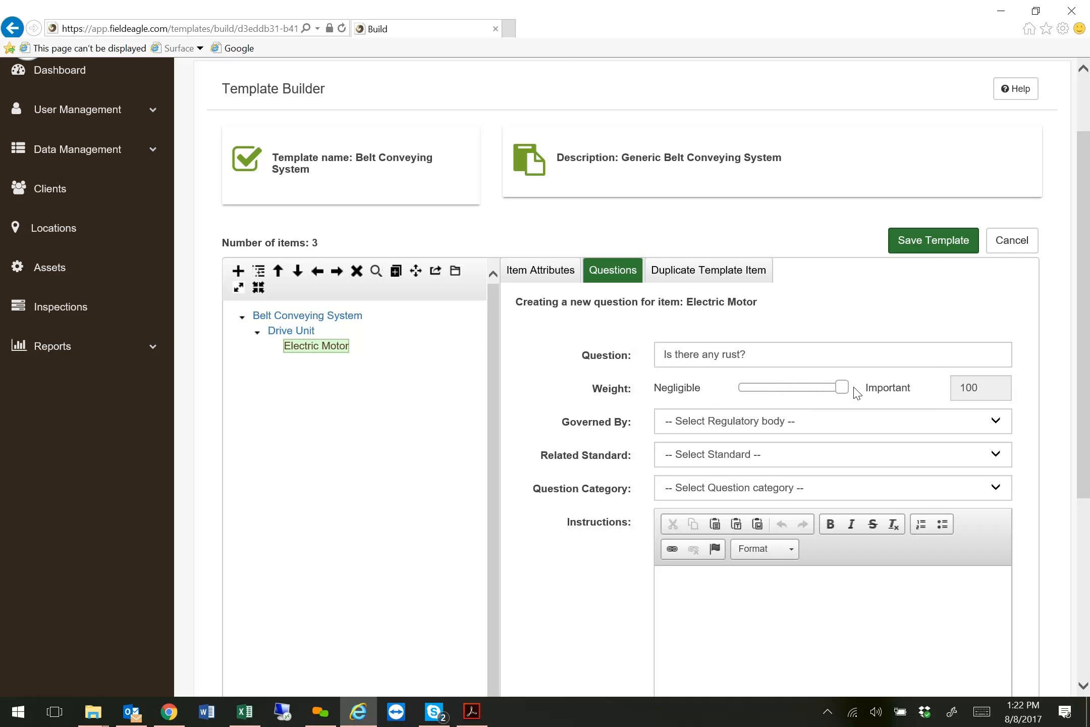
Leave the rust question's regulatory body unselected and set its question category to Checkbox Y / N / issue.
click(772, 426)
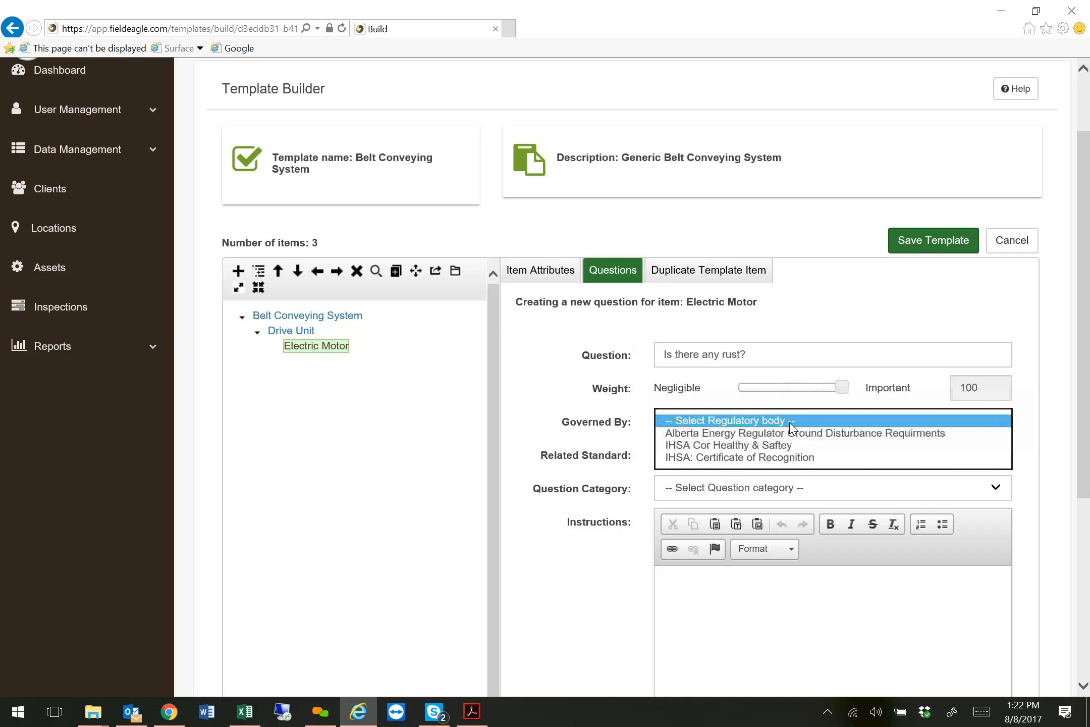
click(645, 421)
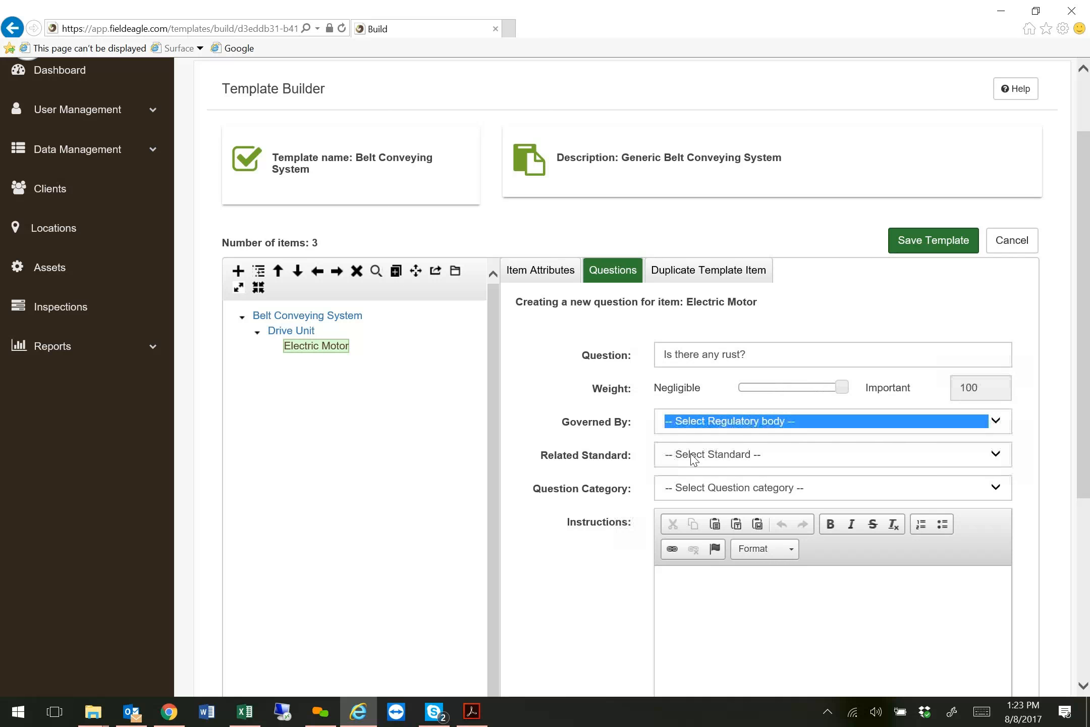
click(683, 493)
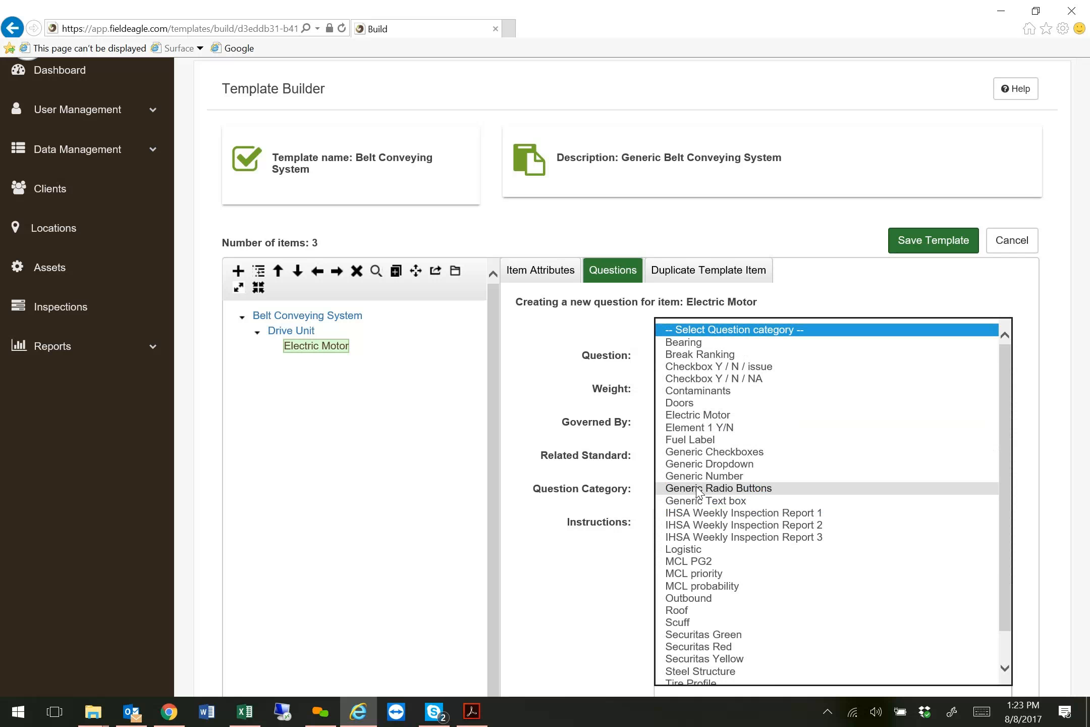
click(749, 370)
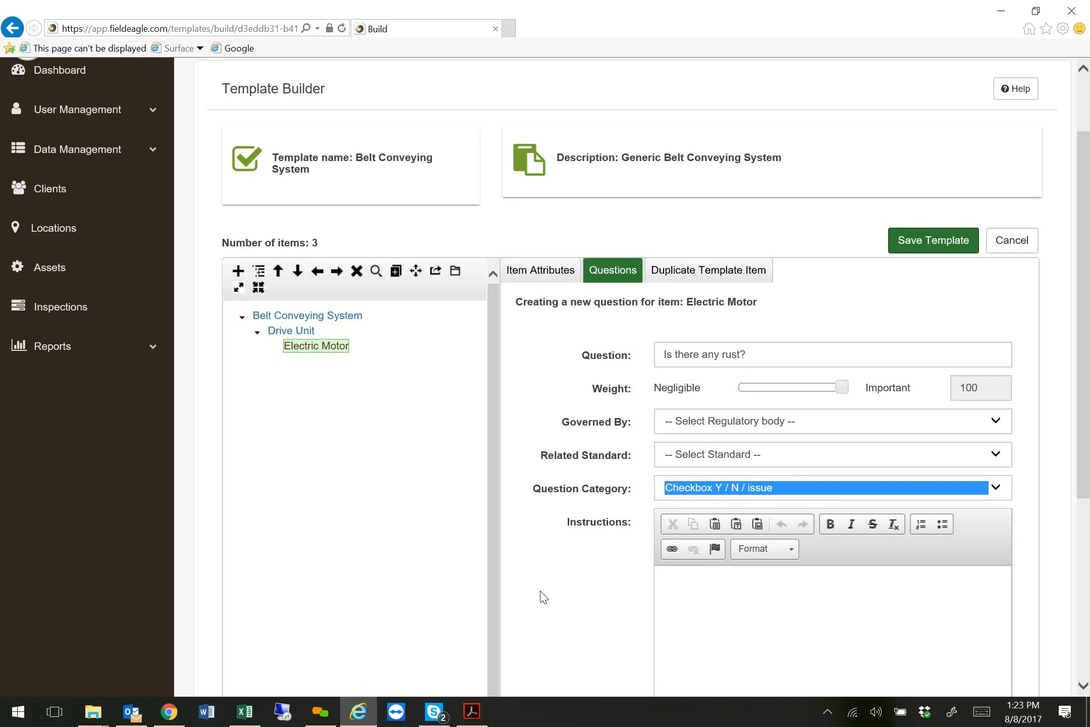
Save the rust question and move it above the motor condition question in the list.
scroll(543, 597, down, 5)
click(969, 631)
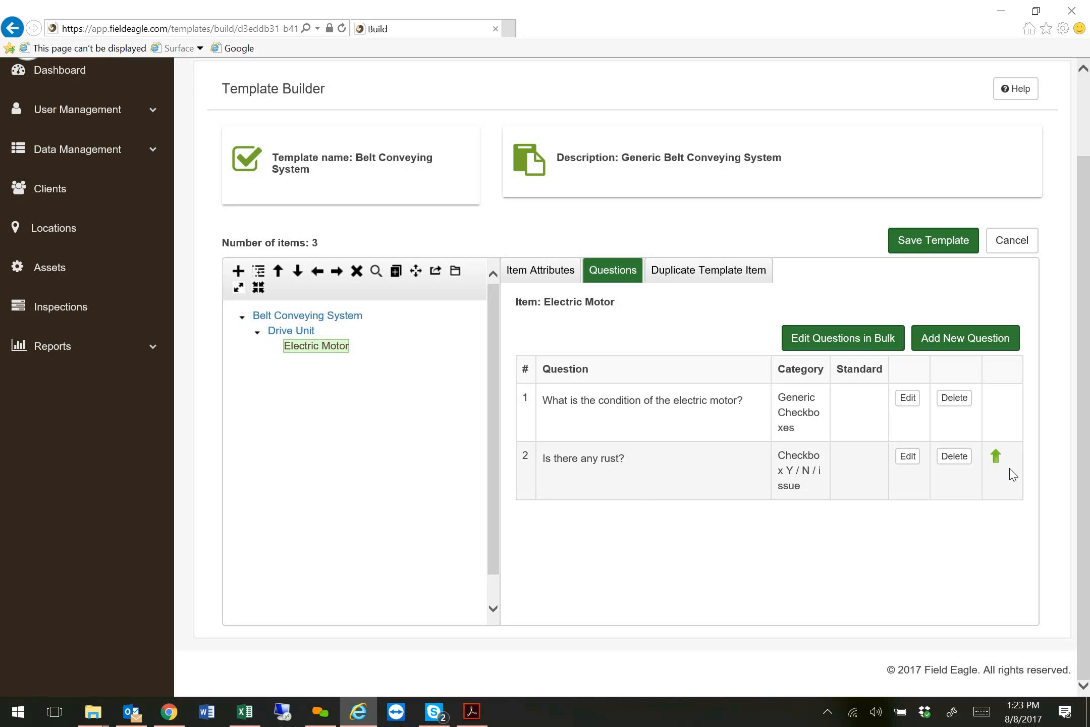
click(997, 458)
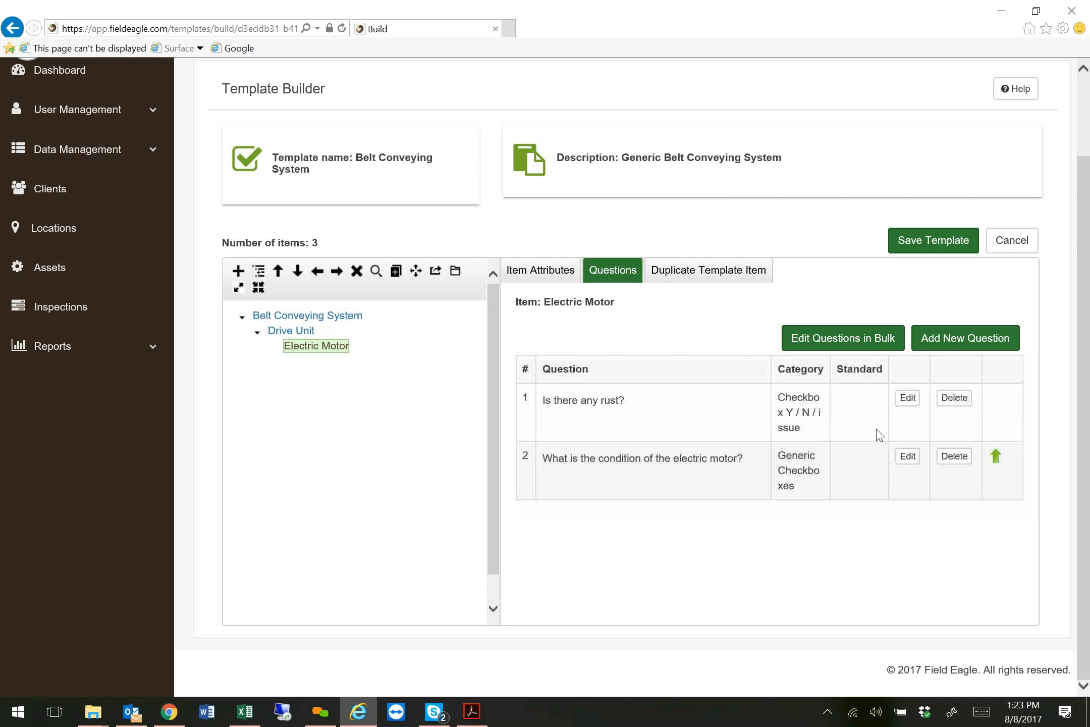
Move the motor condition question to first place and add the question "Are the bearing in place?" with weight 45 and category Element 1 Y/N.
click(997, 462)
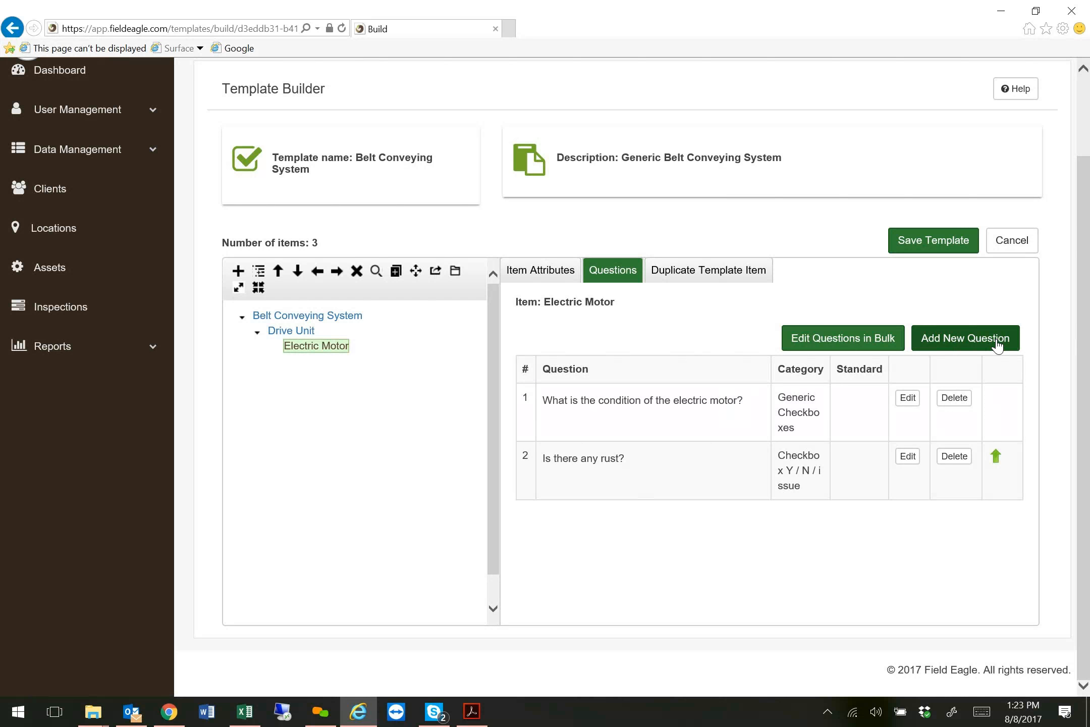
click(989, 341)
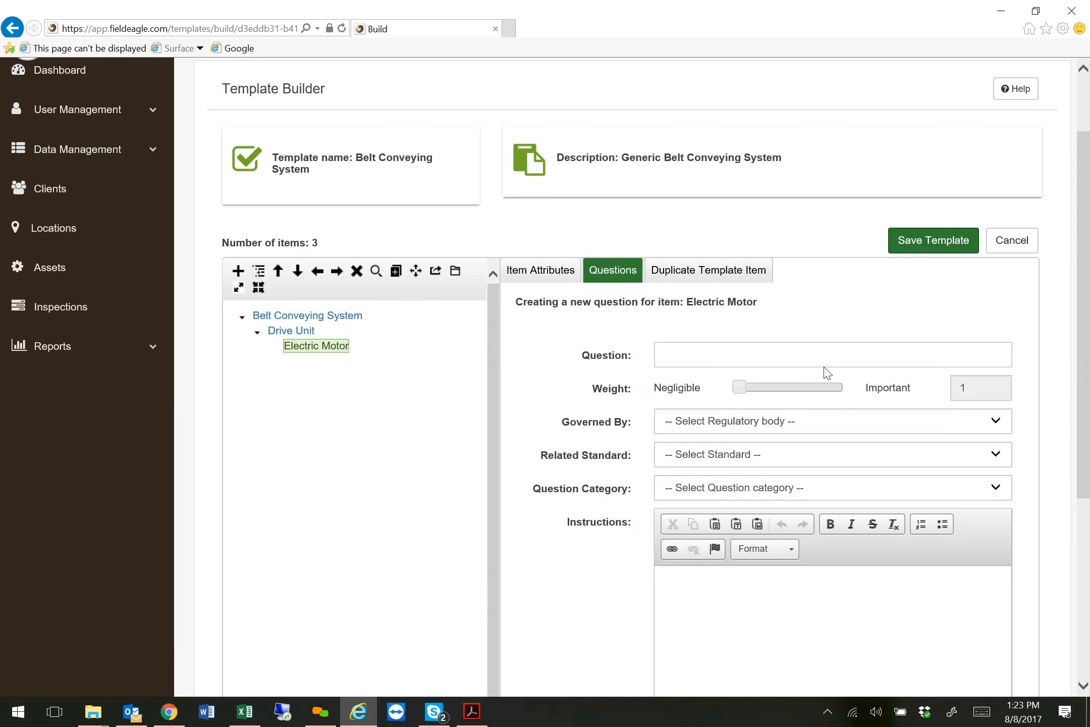
text(Are the bearing in place)
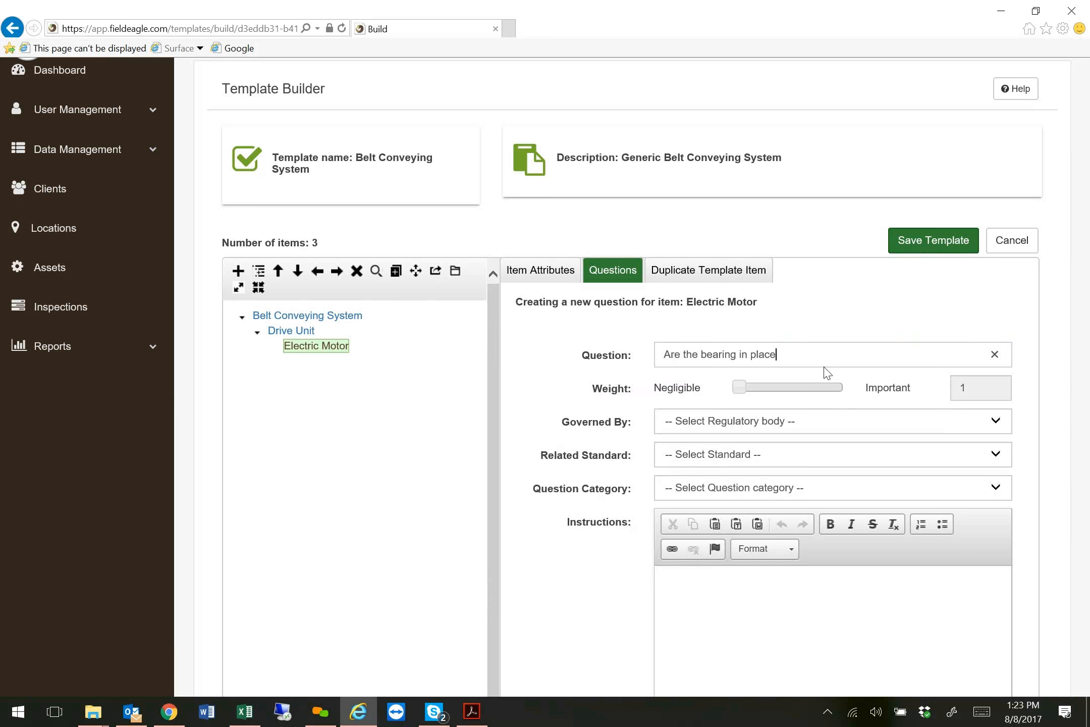
drag(742, 388, 785, 389)
click(848, 492)
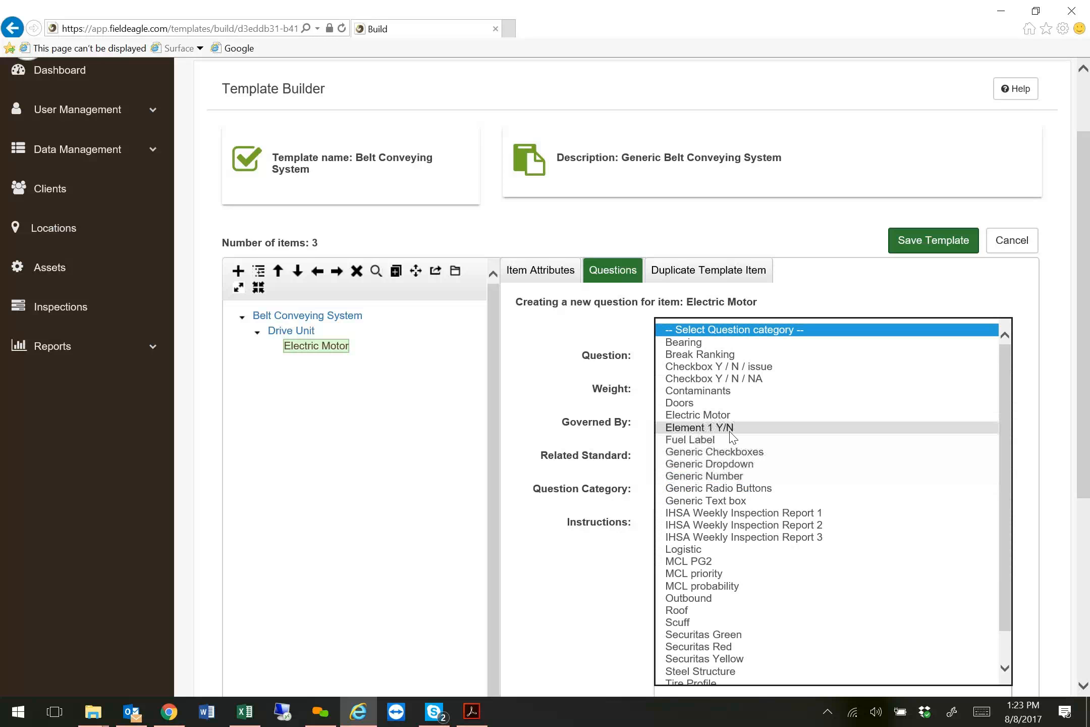
click(732, 433)
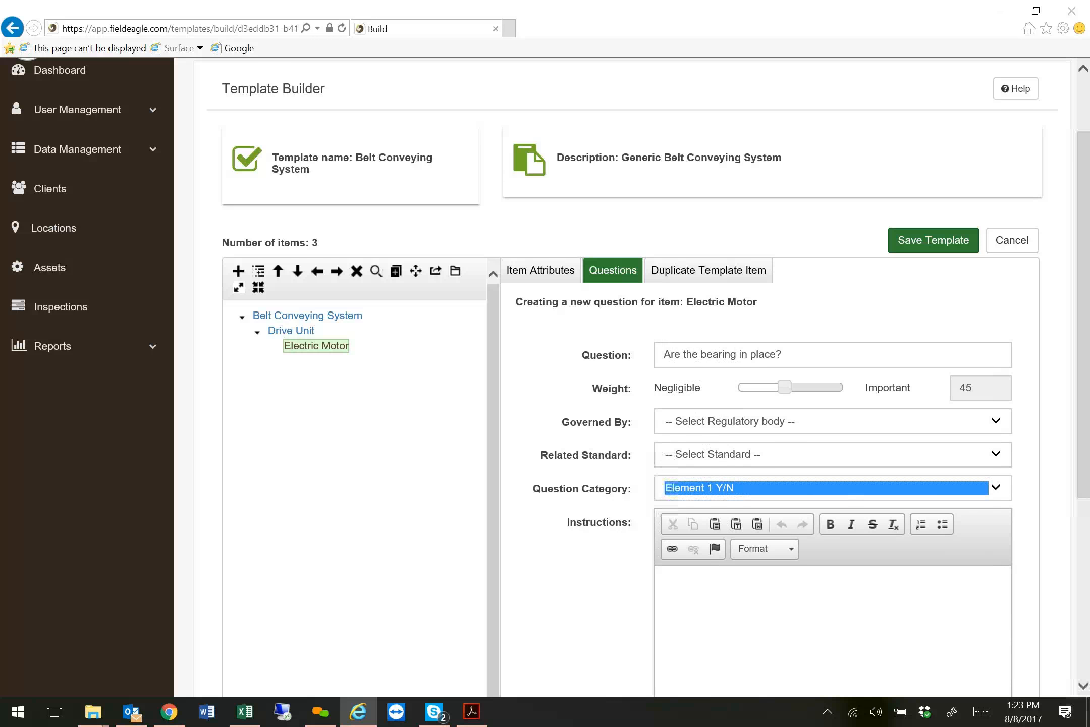
Save the bearing question and move the rust question to the top of the Electric Motor question list.
scroll(969, 555, down, 4)
scroll(983, 589, down, 2)
click(988, 598)
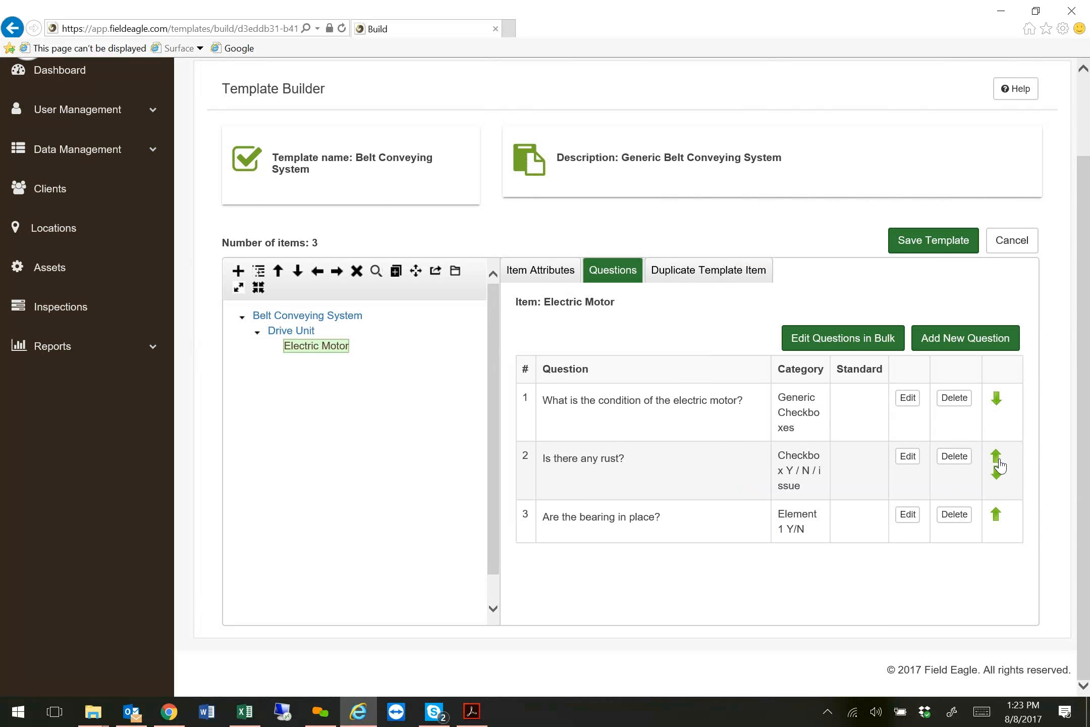
click(997, 457)
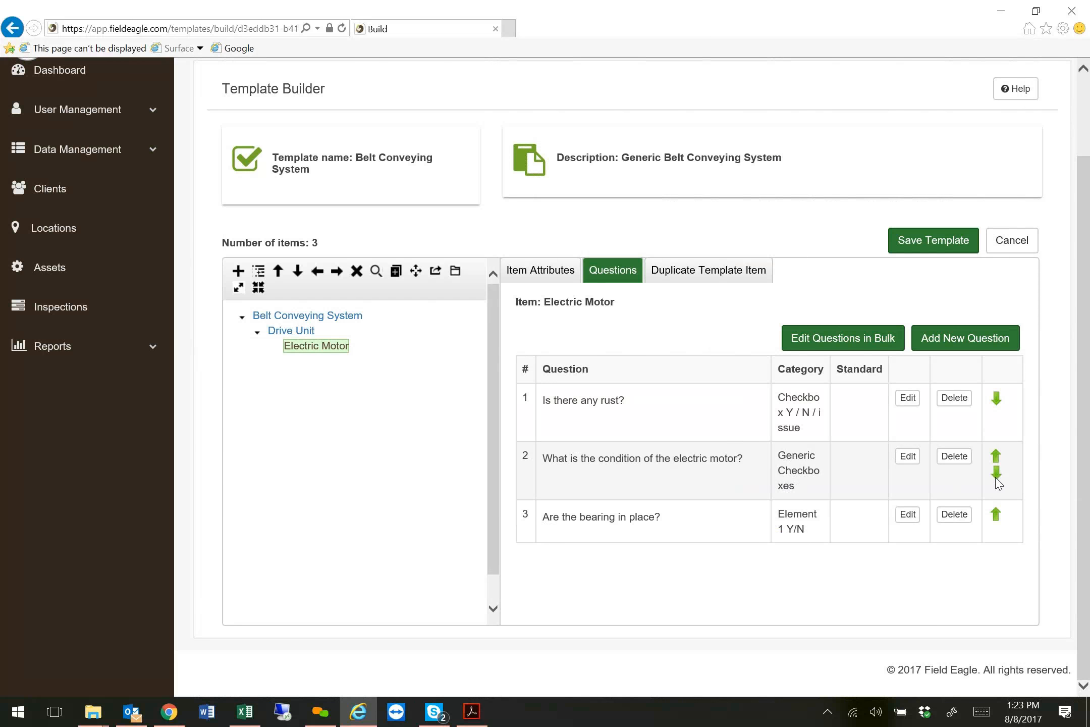
click(996, 511)
Add an unnamed child item under Electric Motor and promote it one level so it sits directly under Drive Unit.
click(260, 273)
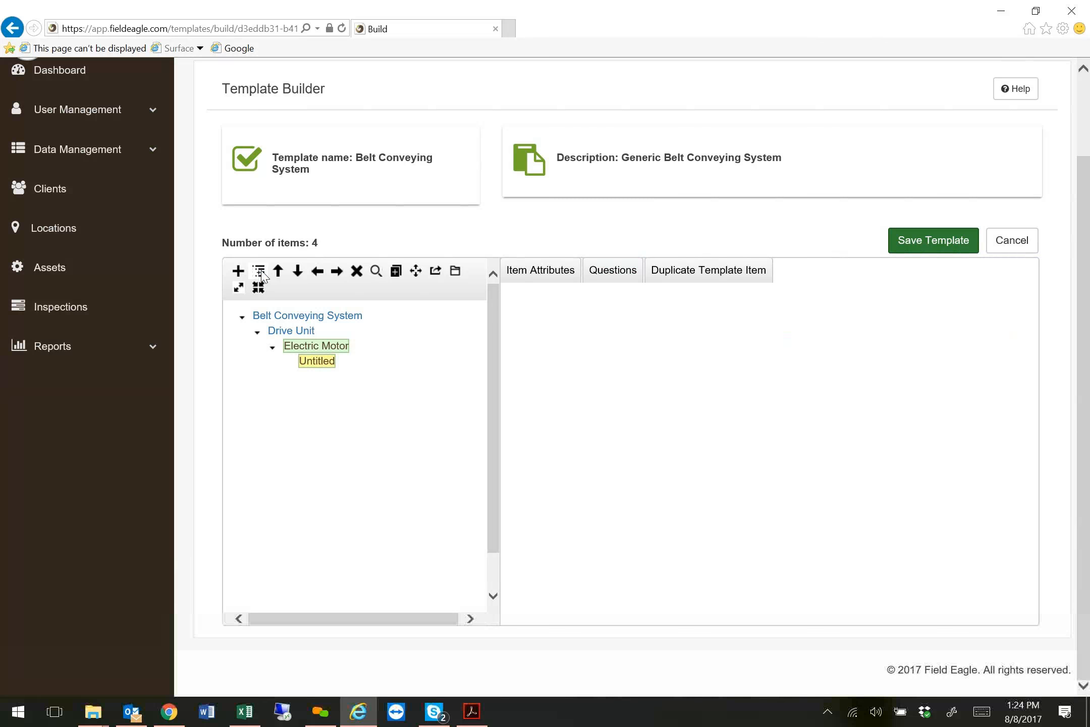
click(272, 348)
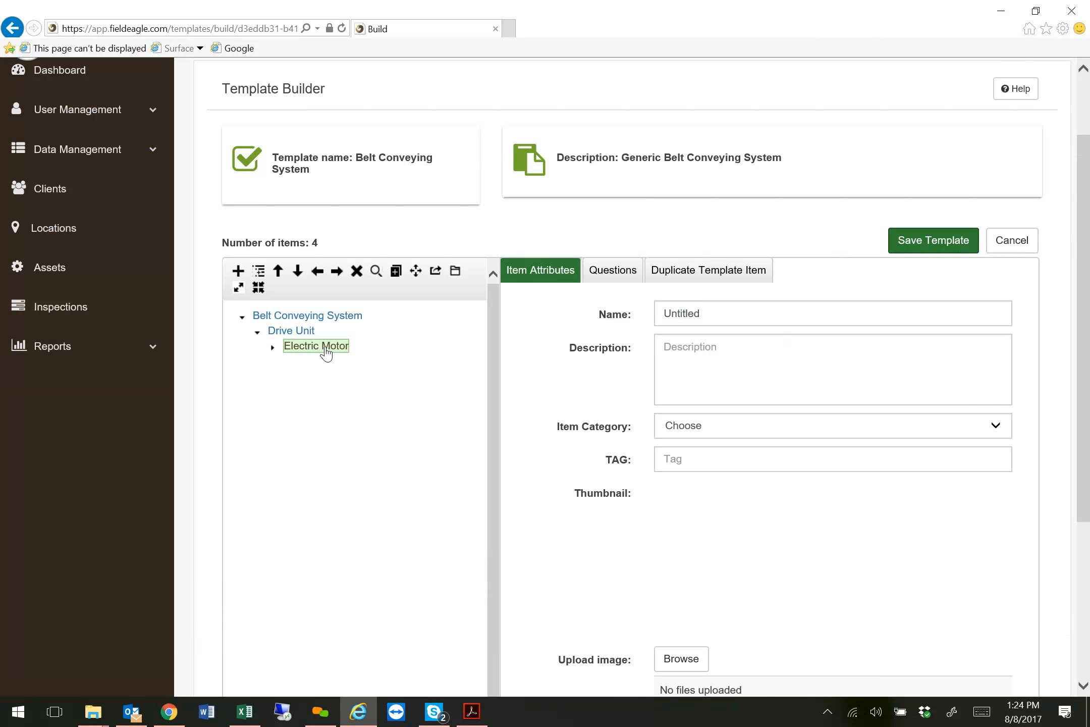
click(273, 348)
click(319, 360)
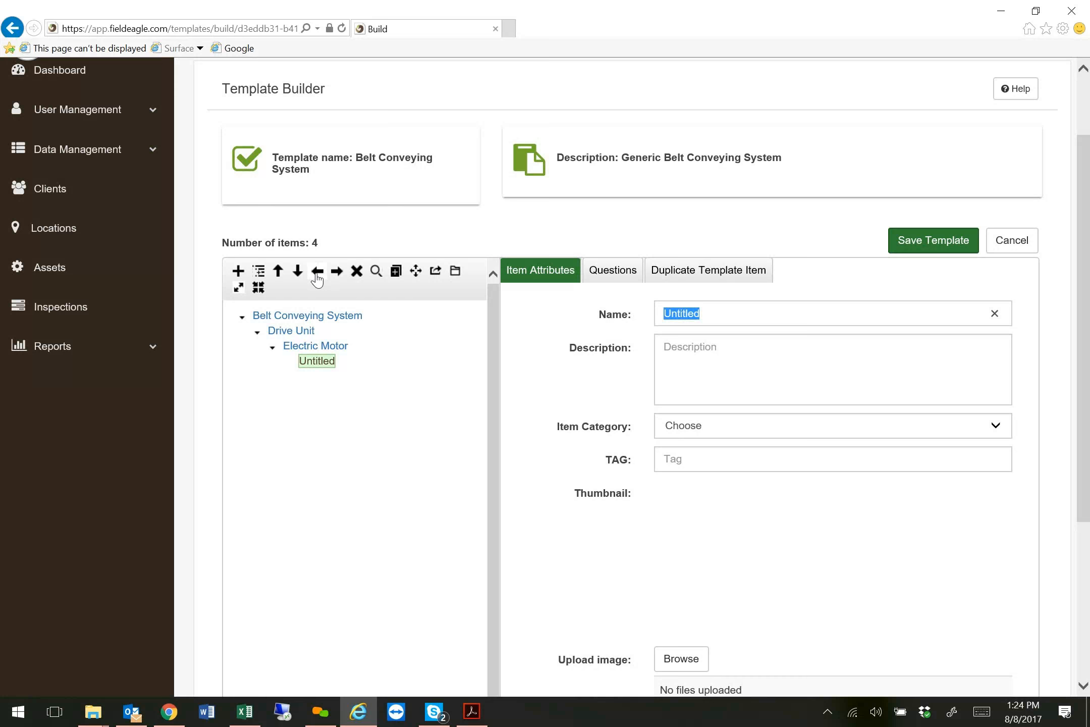
click(317, 273)
Collapse and re-expand the Drive Unit branch and the Belt Conveying System branch in the item tree.
click(257, 332)
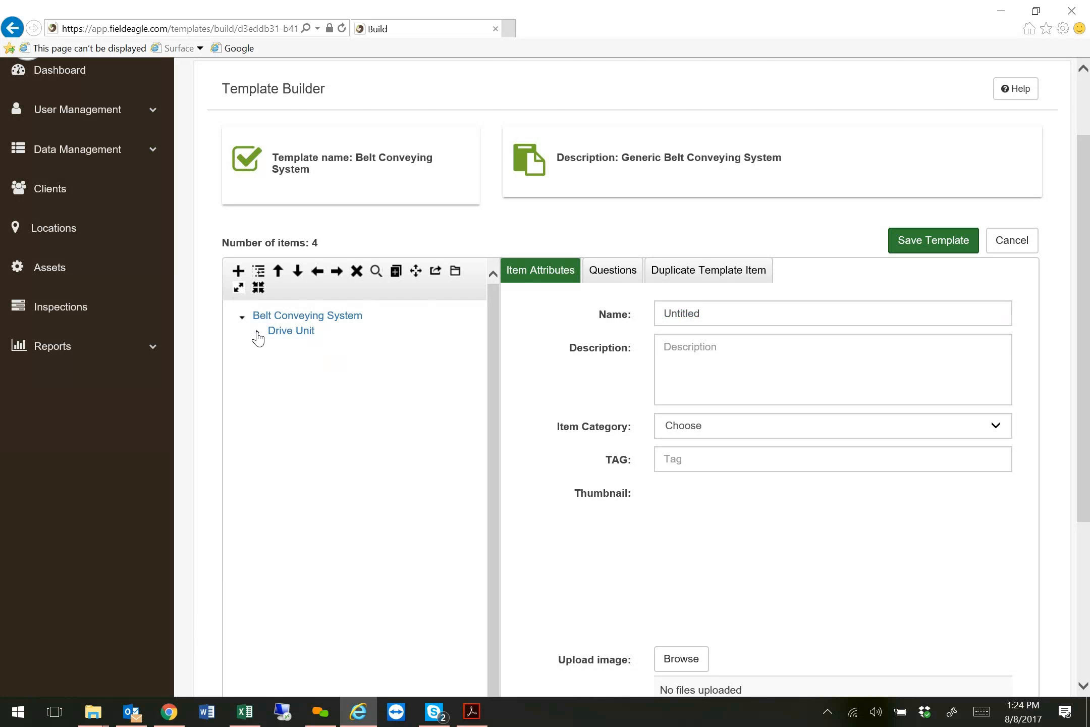
click(258, 333)
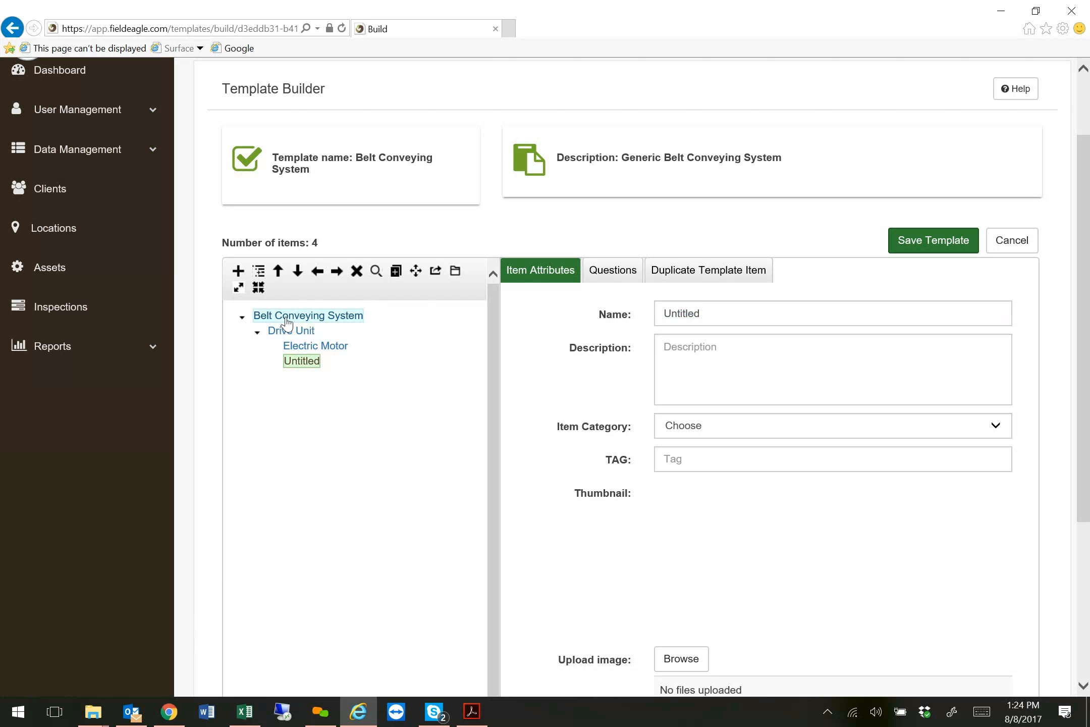
click(243, 318)
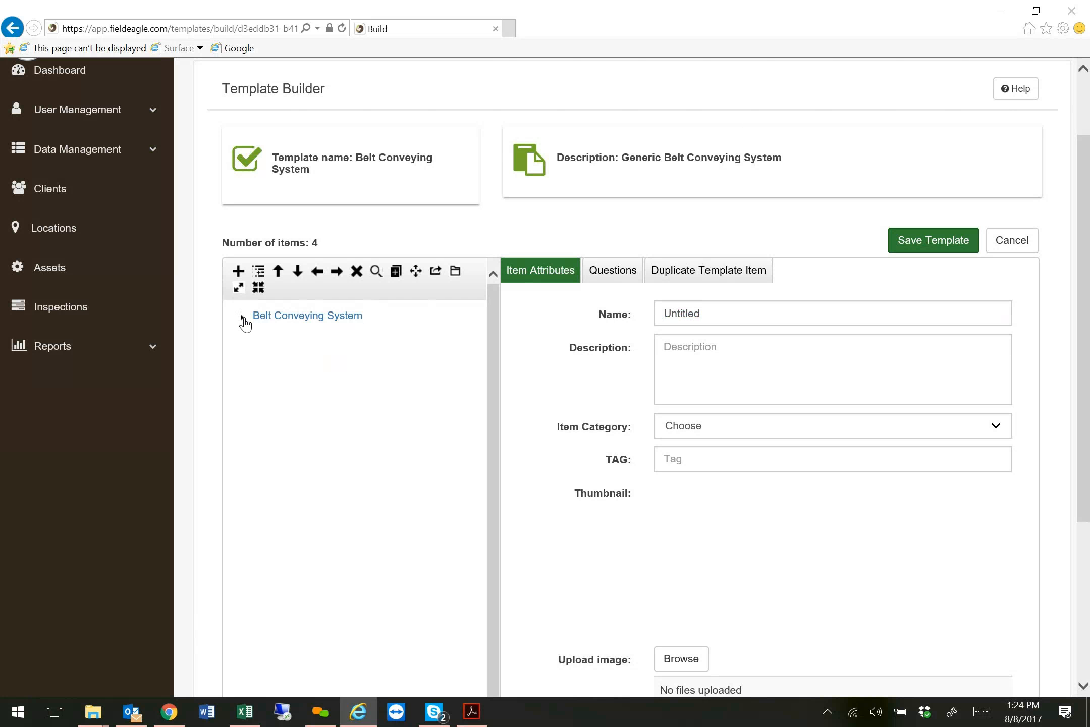
click(242, 317)
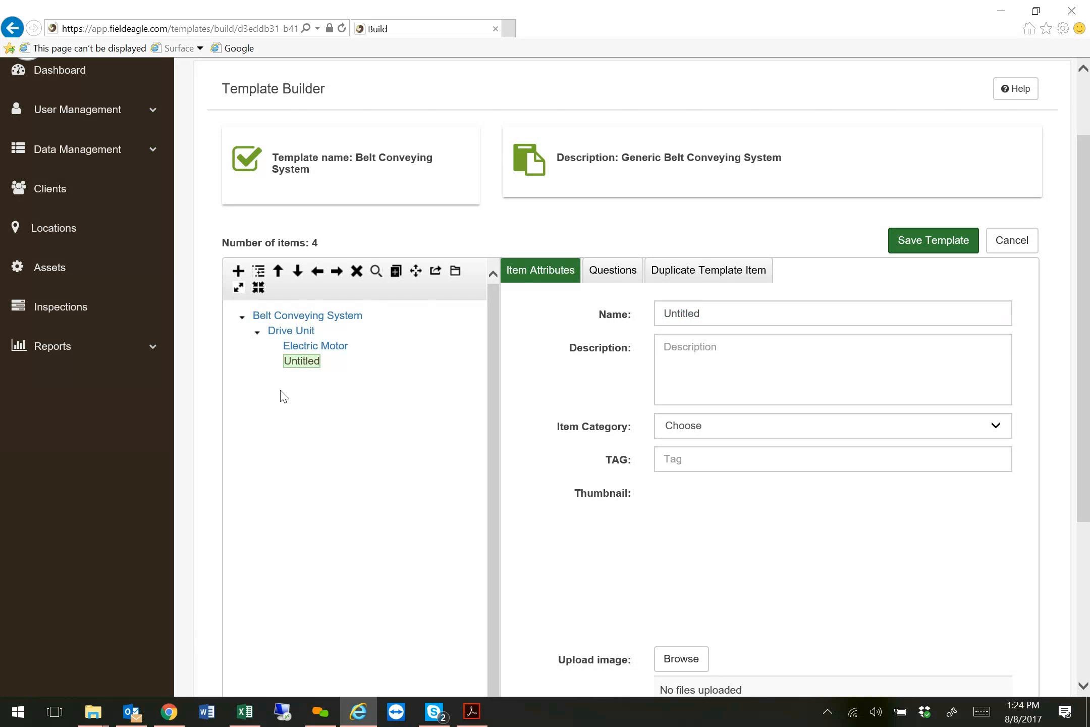
Add an item named Pulleys at the same level as Belt Conveying System and set its item category to Electrical.
click(295, 318)
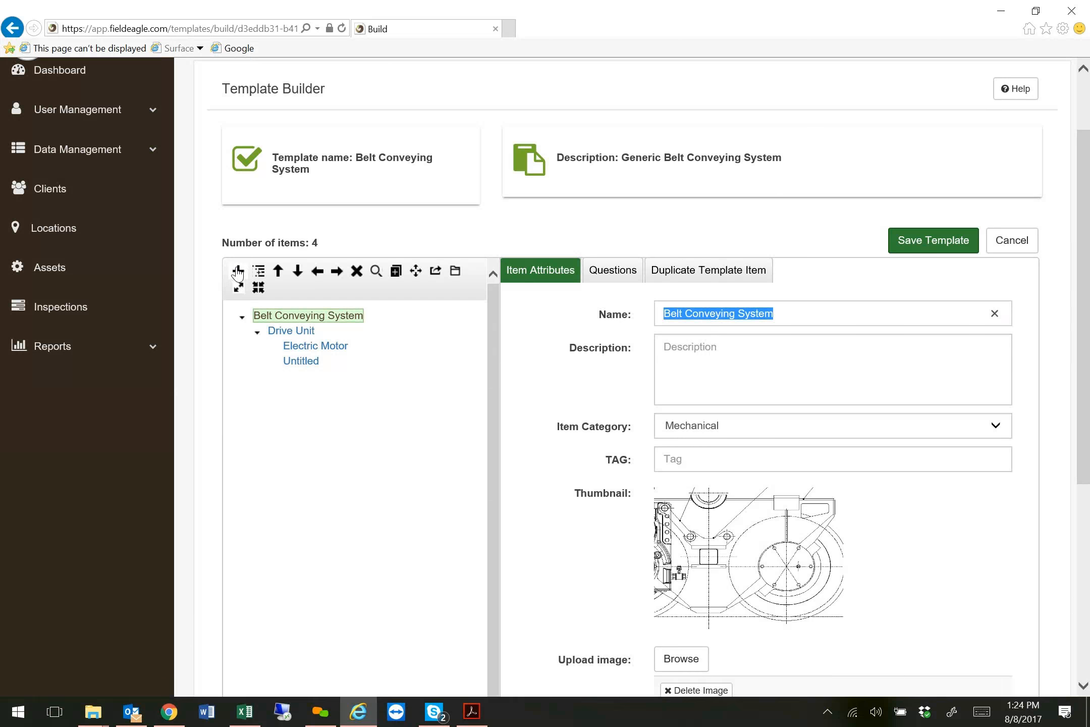
click(239, 272)
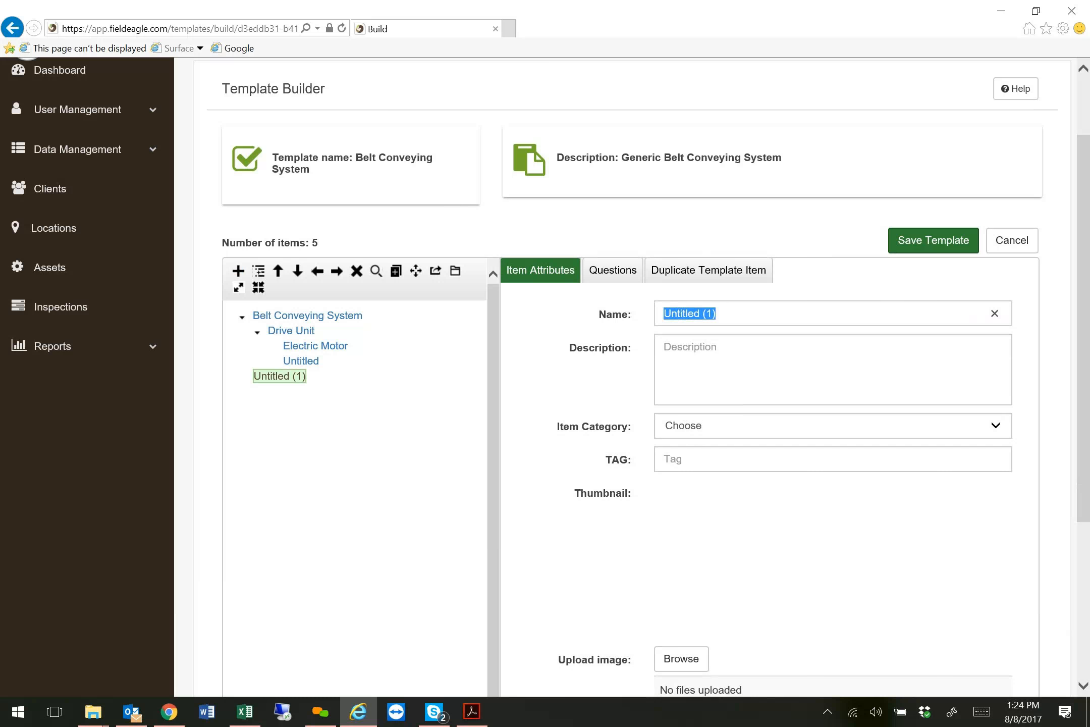
text(PUll)
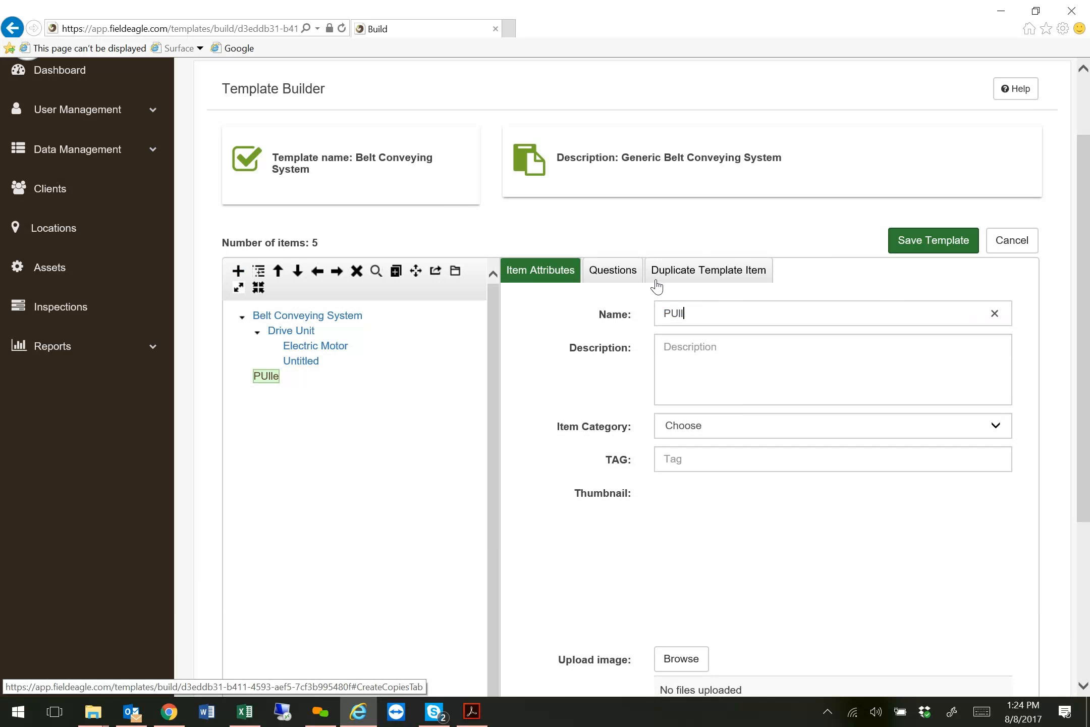
text(eyseys)
click(735, 427)
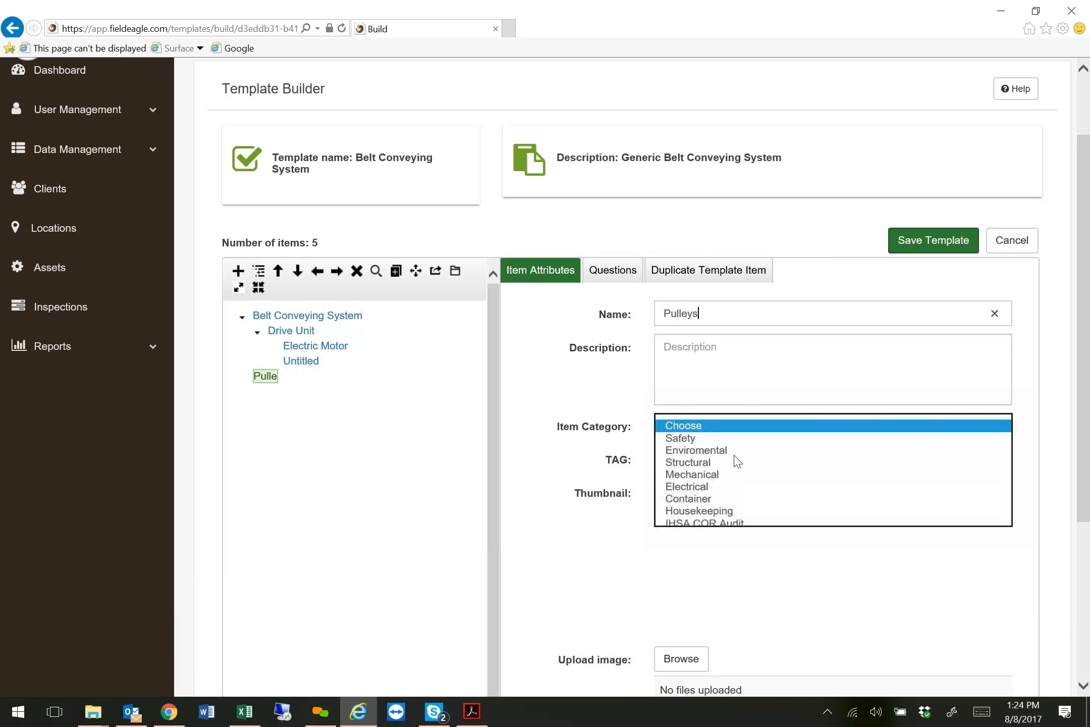
click(720, 487)
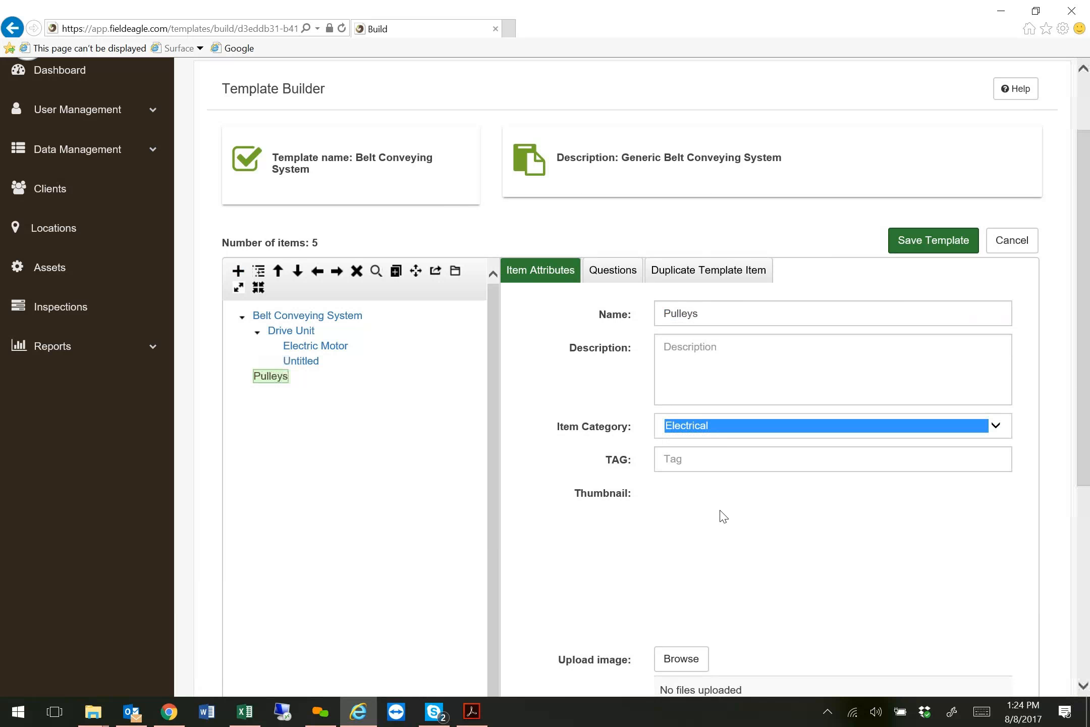
Add a child item named Test 1 under Pulleys and set its item category to Mechanical.
click(259, 271)
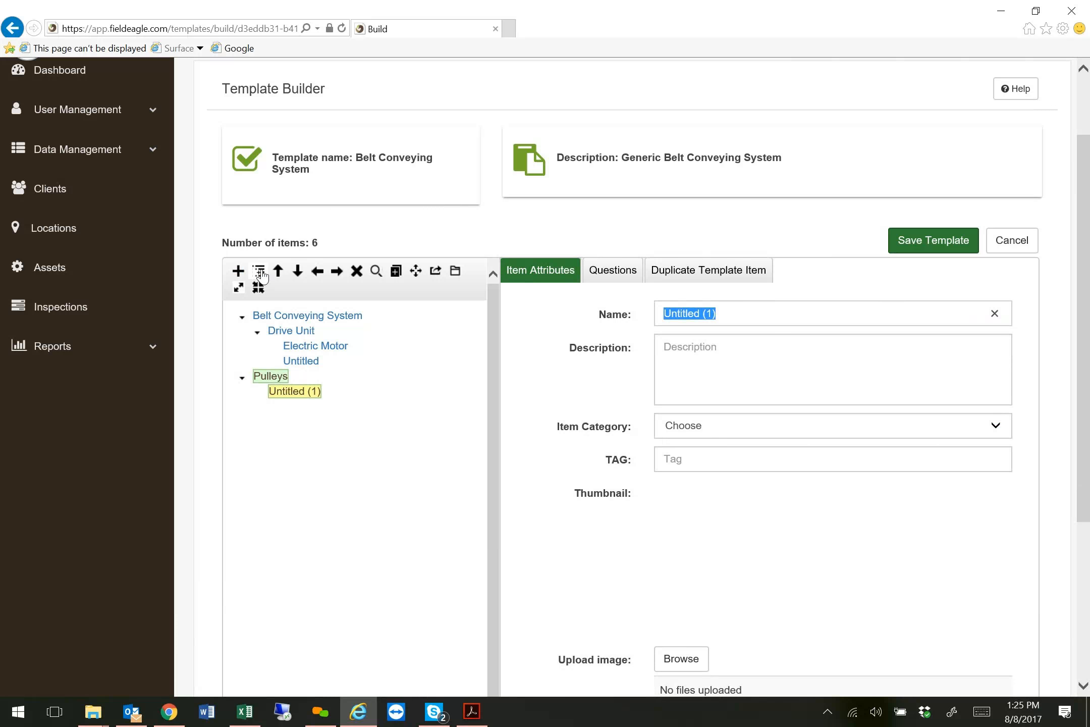
text(Test 1)
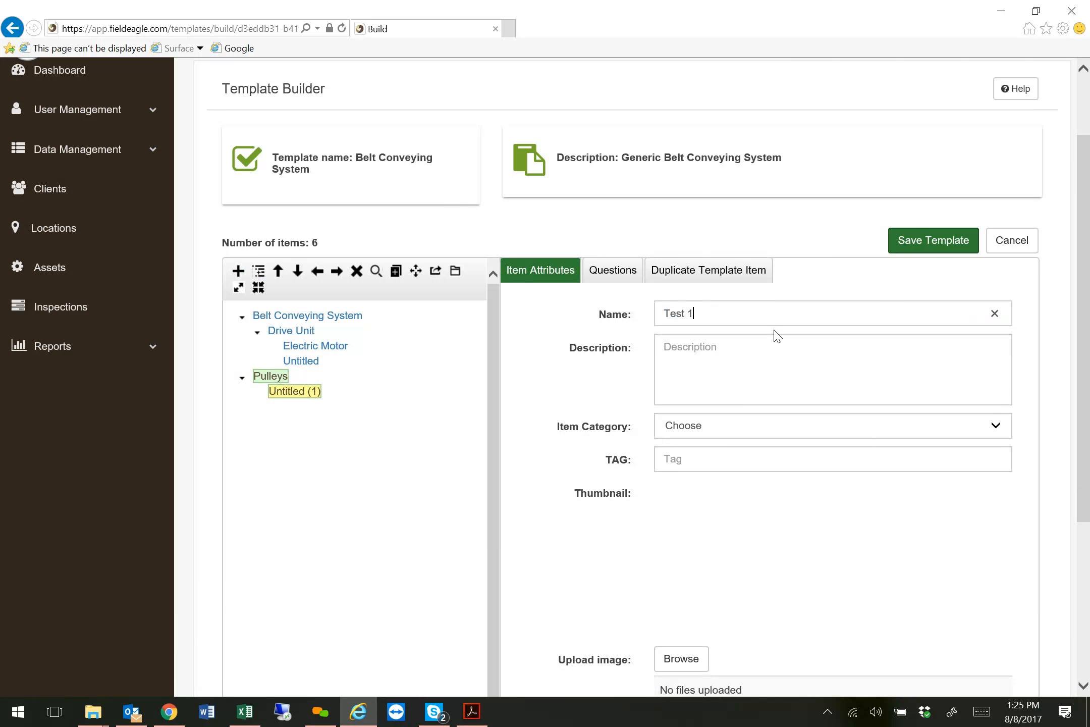
click(742, 430)
click(714, 476)
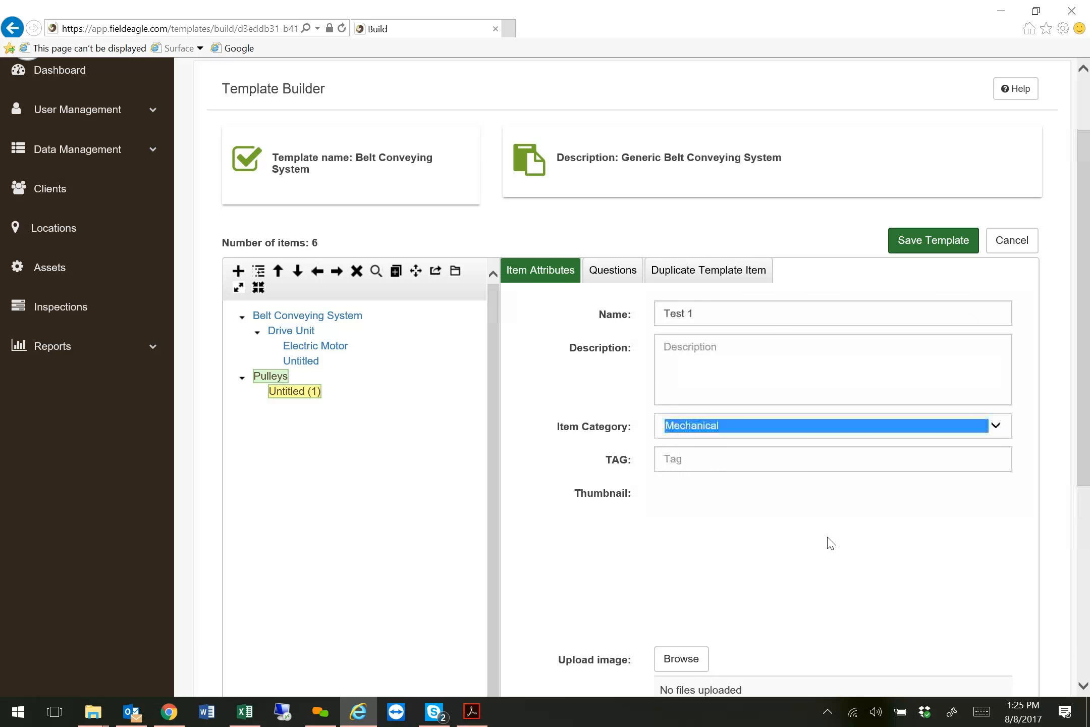
scroll(930, 635, down, 2)
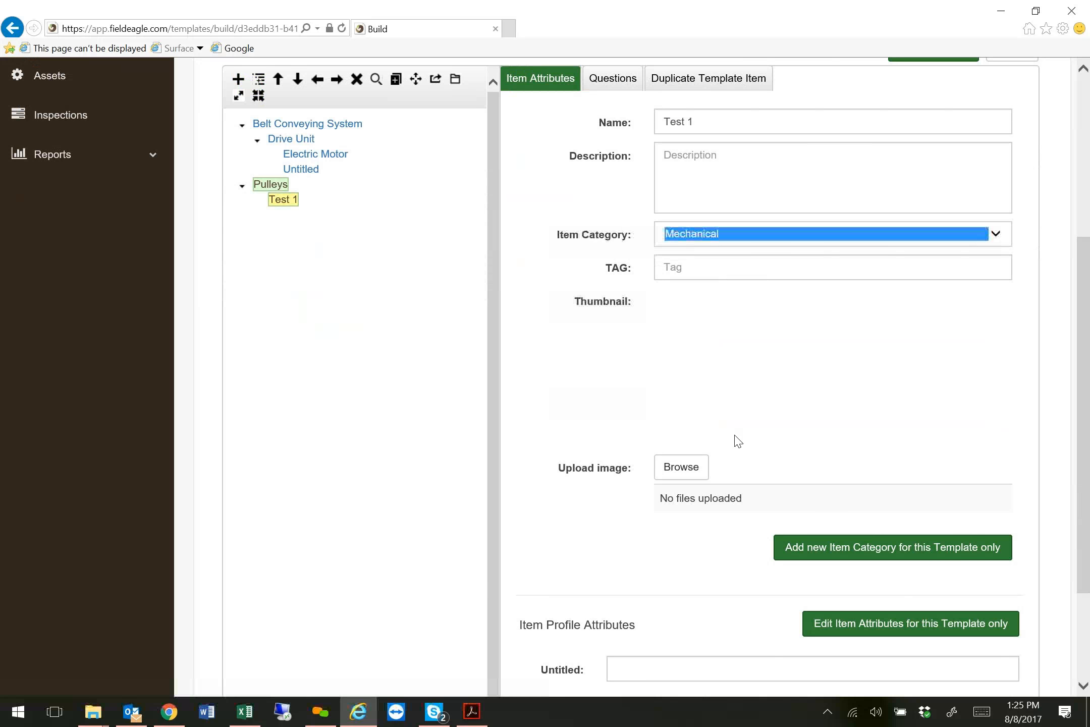
scroll(719, 447, up, 2)
Add three more child items under Pulleys, named Test 2, Test3 and Test 4.
click(258, 267)
text(Test 2)
click(261, 272)
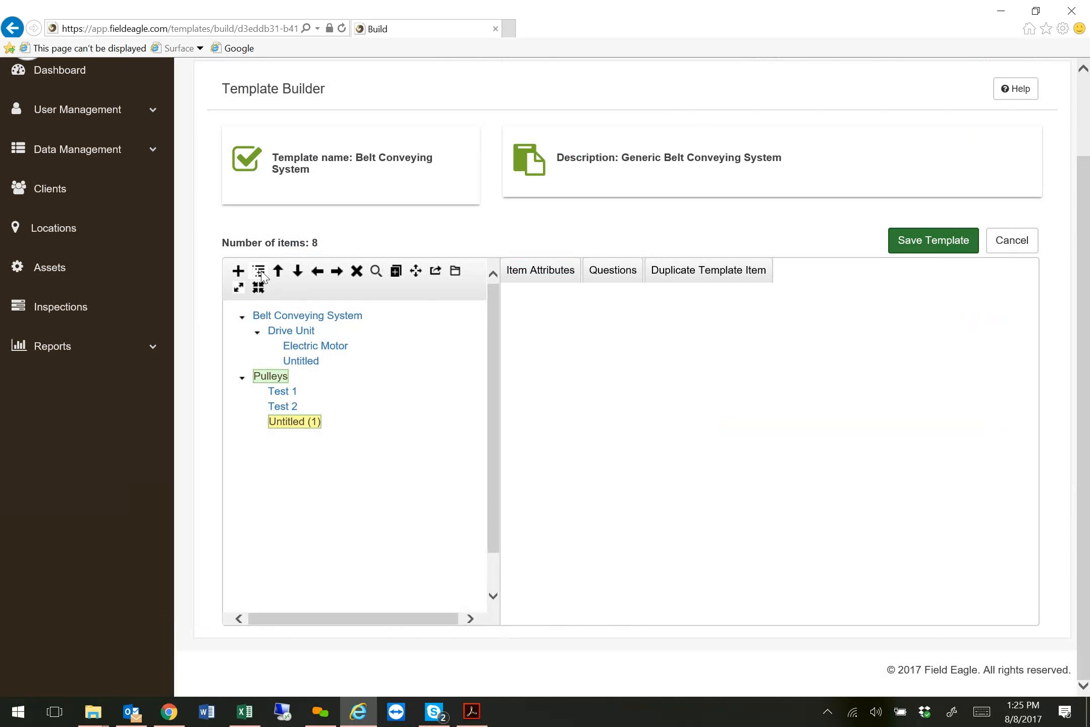
text(Test3)
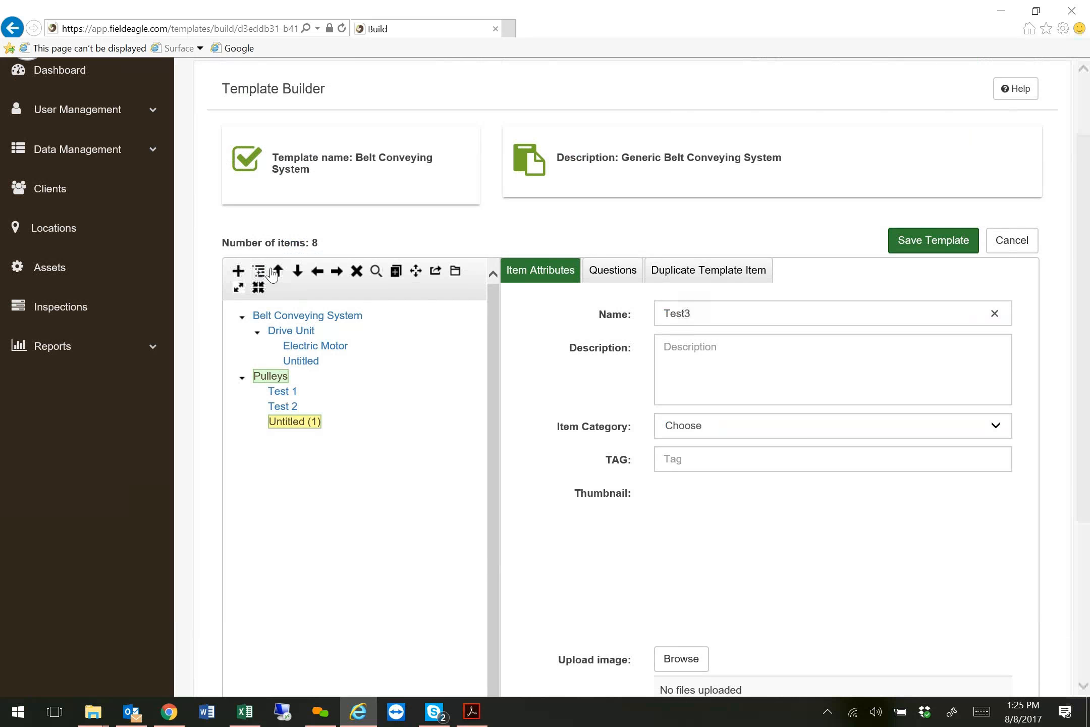
click(260, 272)
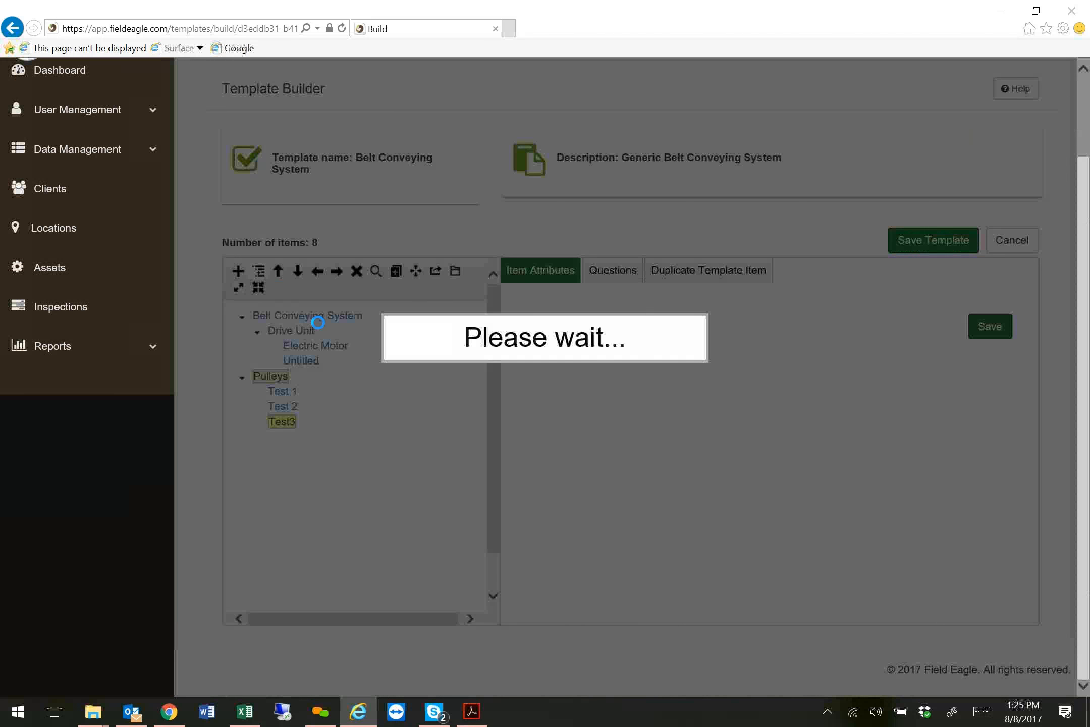
text(Test 4)
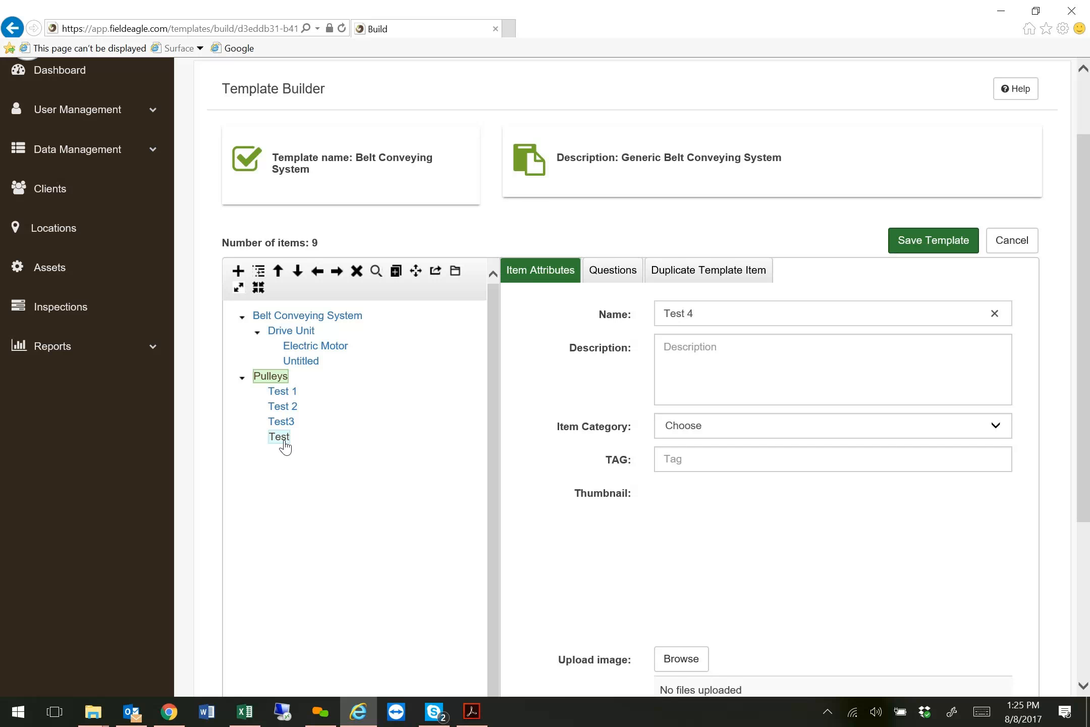
Add three unnamed items beneath Test 4, each nested inside the previous one, and collapse the first one's branch.
click(286, 438)
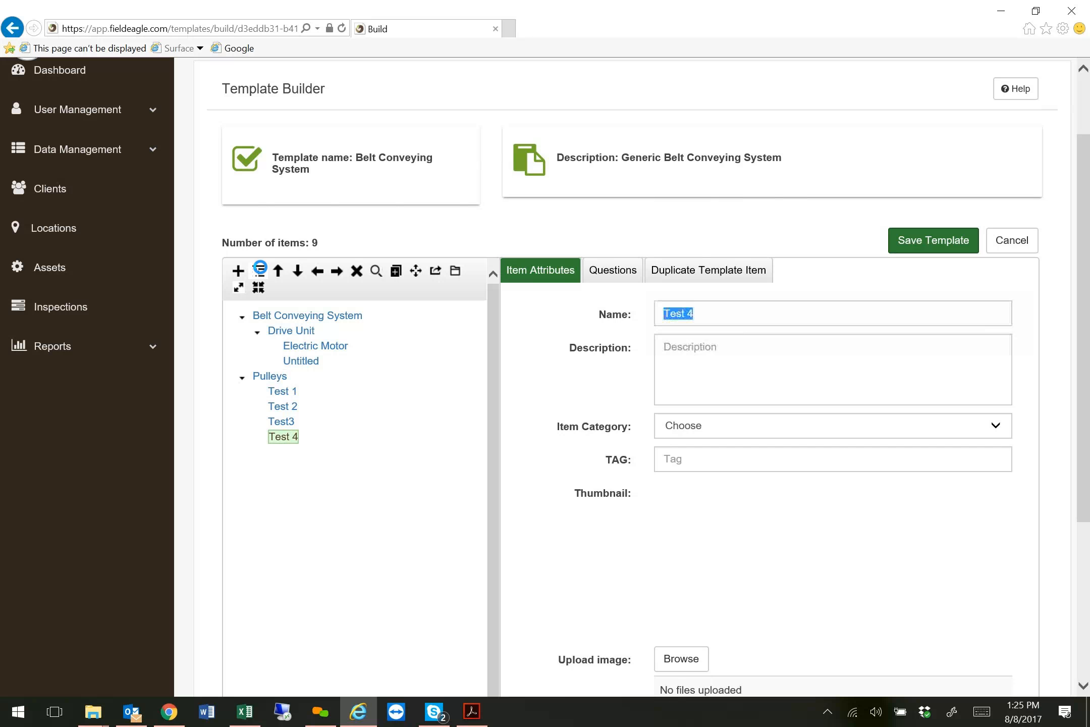
click(259, 269)
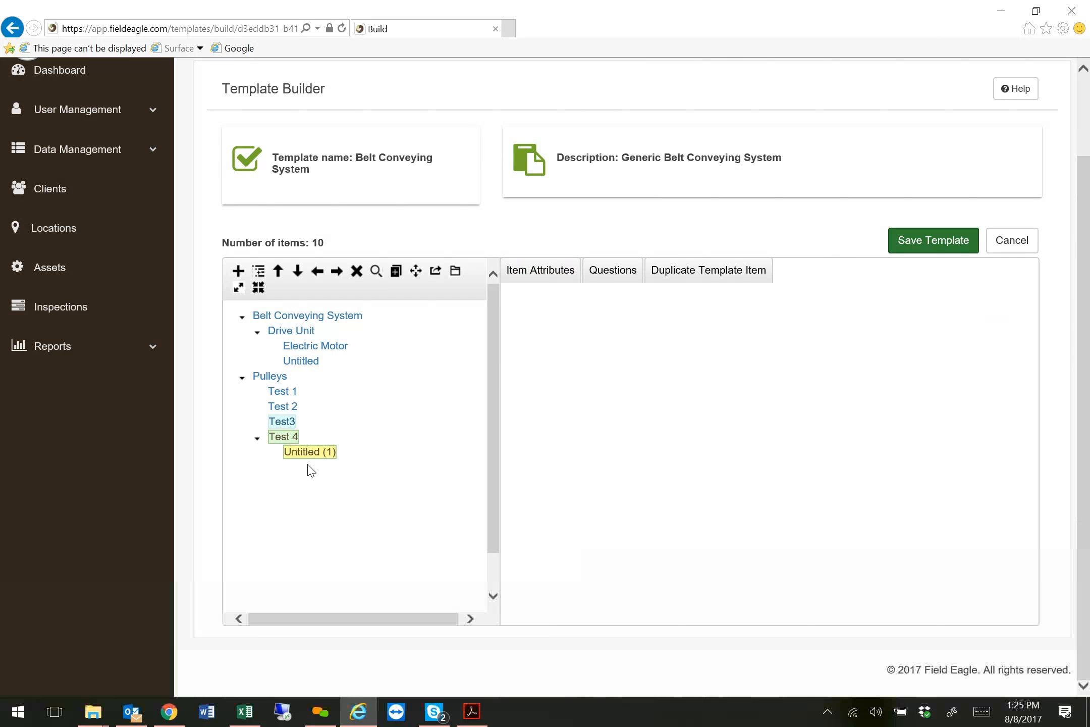
click(313, 454)
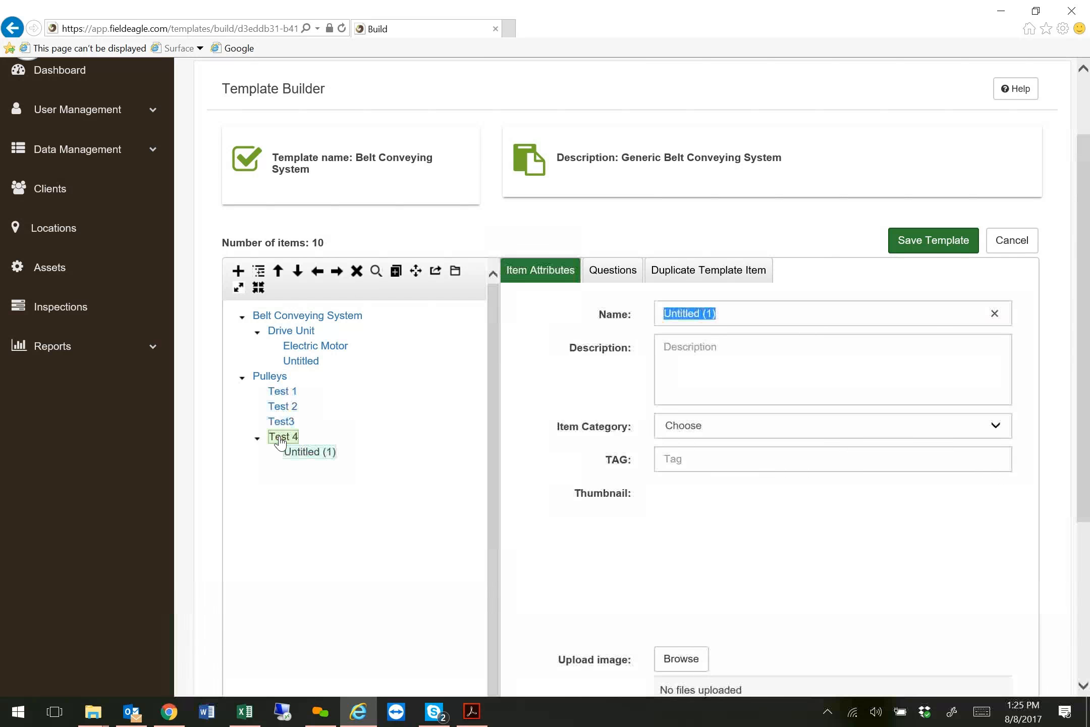
click(312, 453)
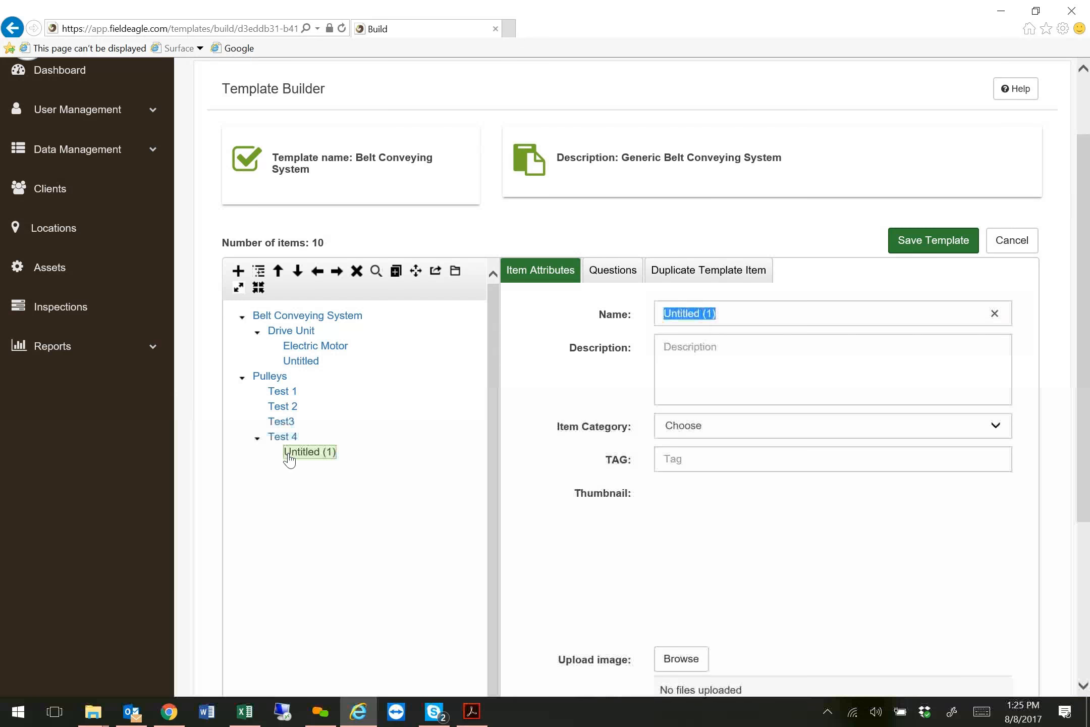
click(259, 271)
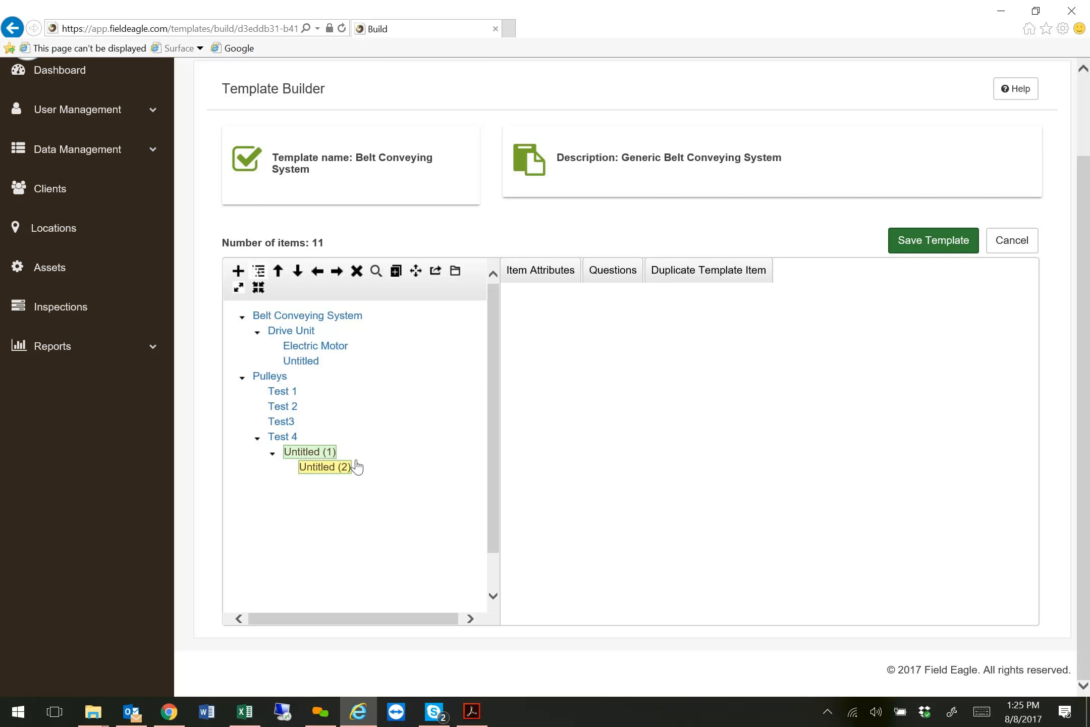
click(337, 468)
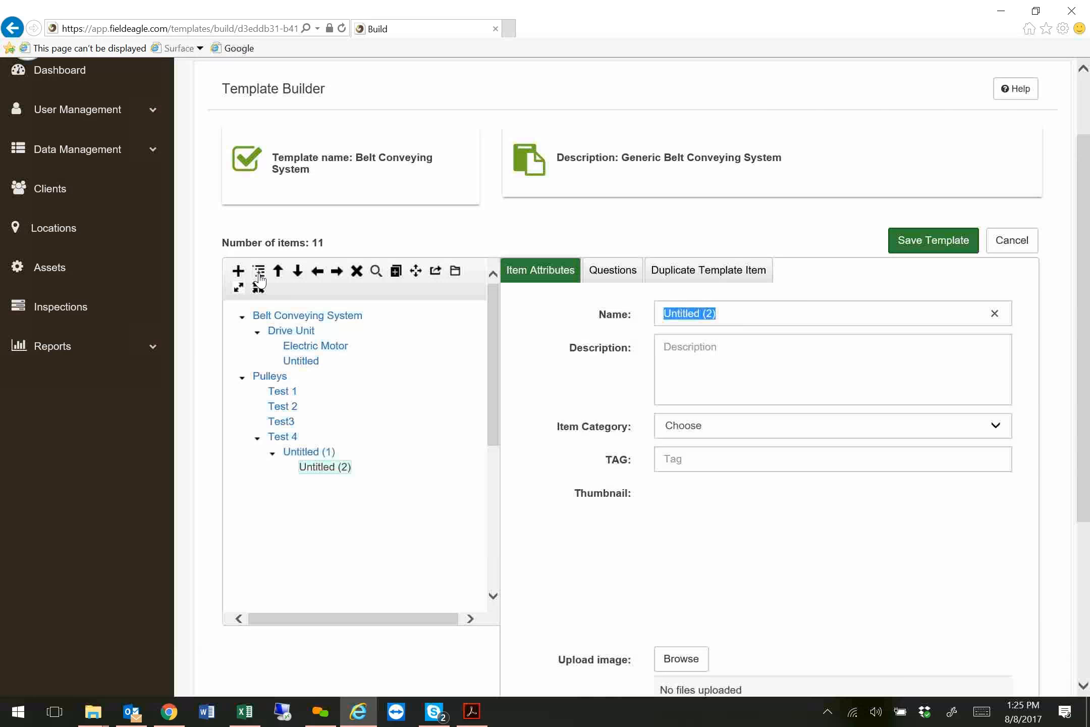
click(258, 272)
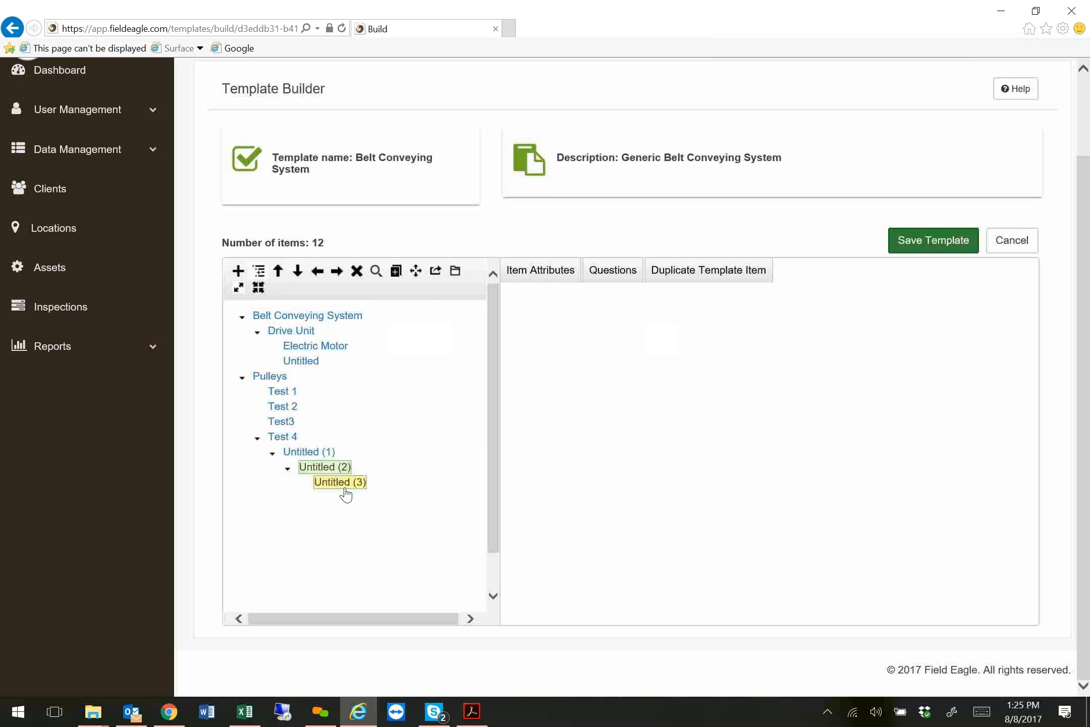
click(273, 452)
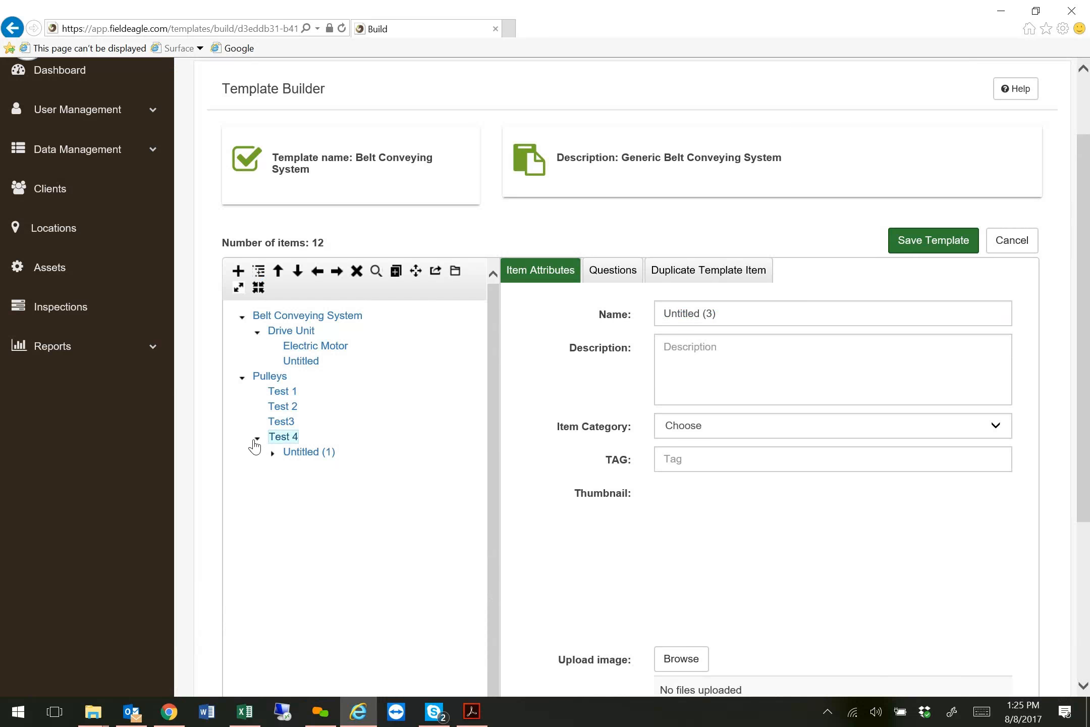
Expand the branches under Test 4 and add an unnamed child item beneath Untitled (3).
click(257, 438)
click(256, 438)
click(272, 452)
click(349, 484)
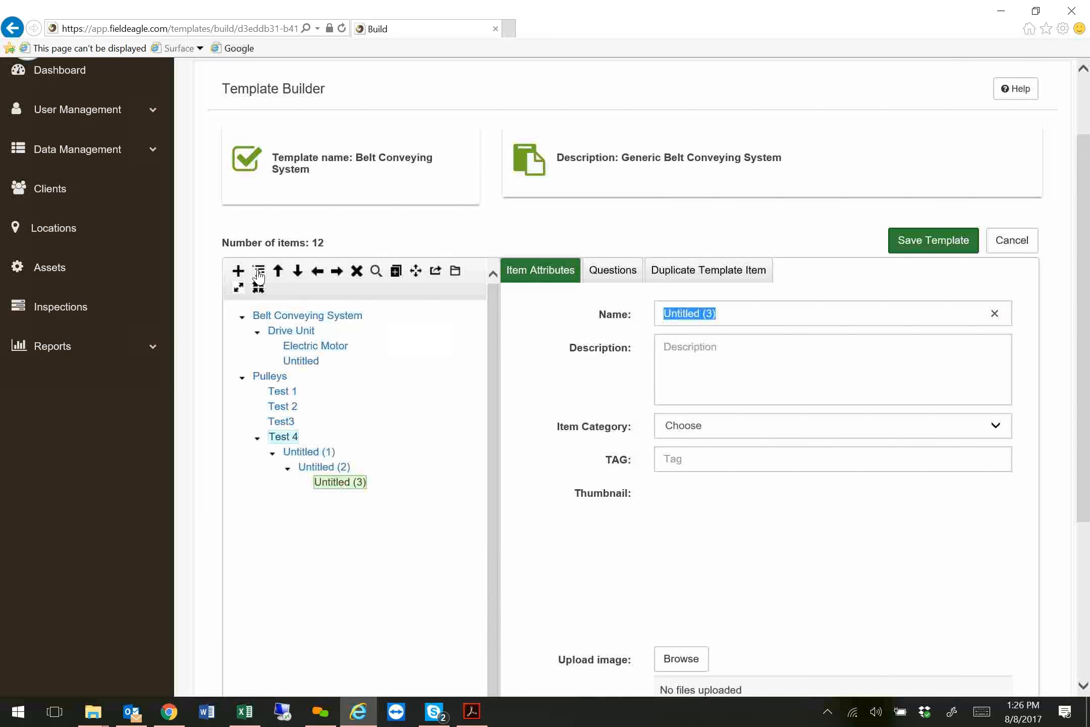
click(259, 273)
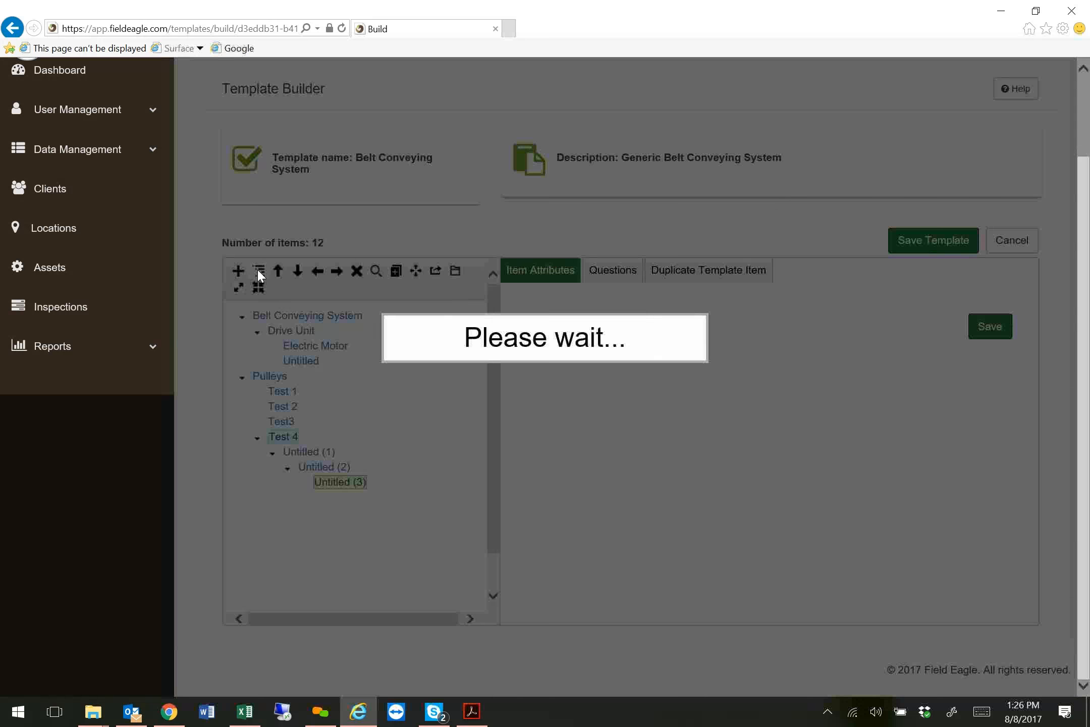
click(355, 500)
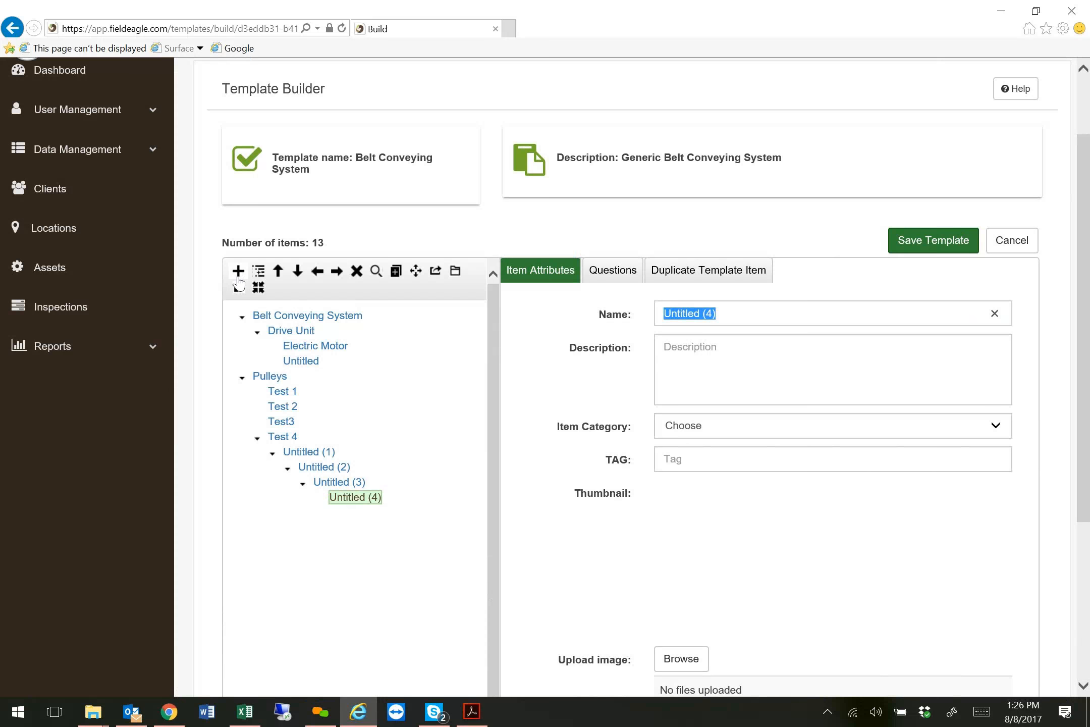
Add a top-level item below the Pulleys branch, name it Parent Item and set its item category to Structural.
click(238, 272)
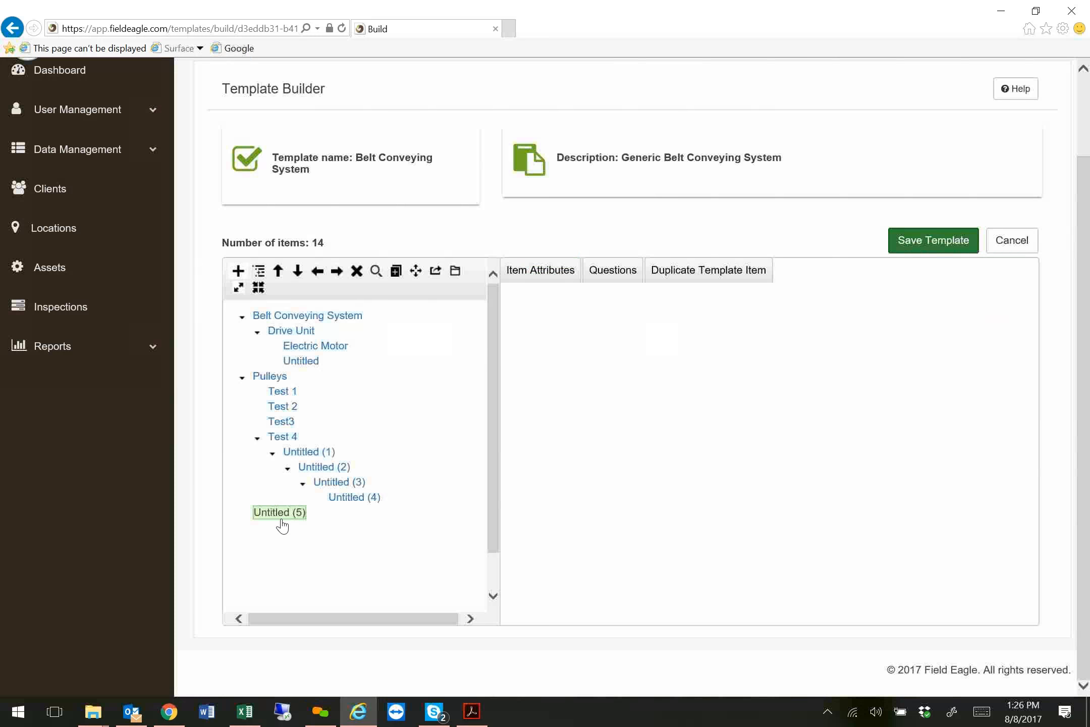
click(278, 515)
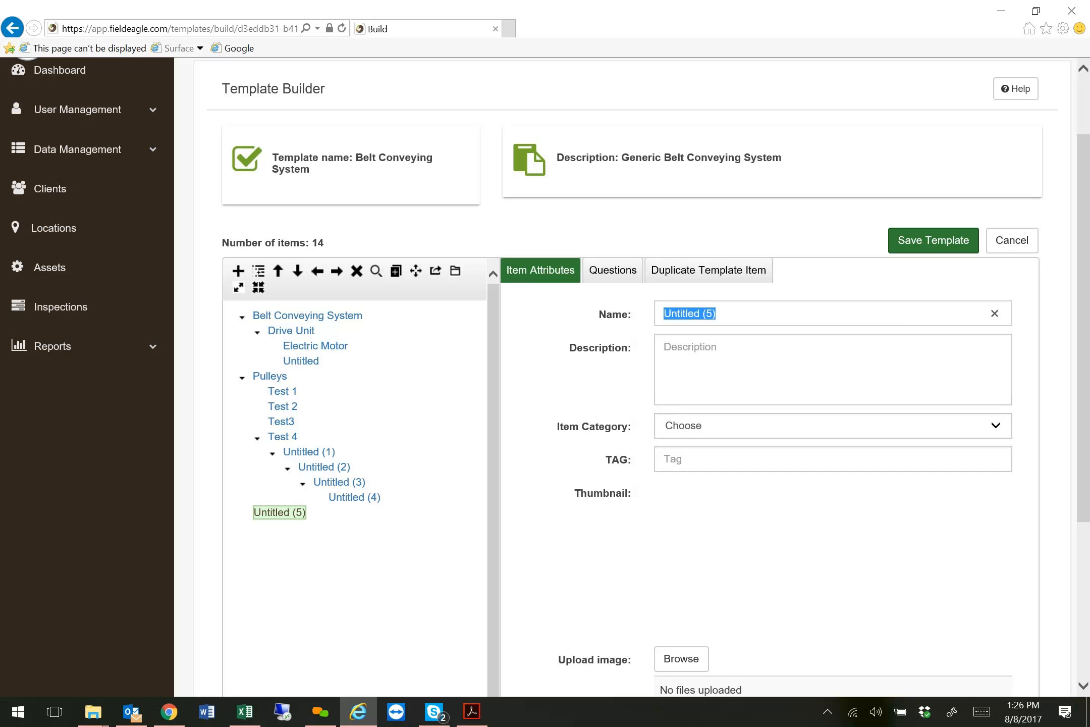
text(Parent Item)
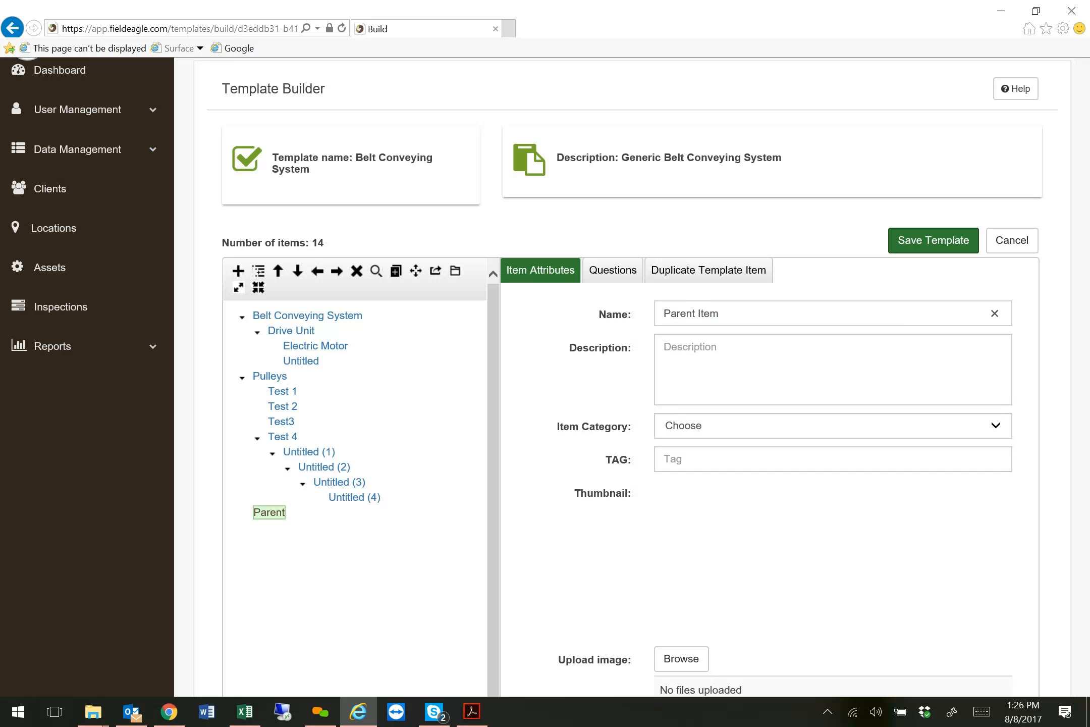
click(764, 423)
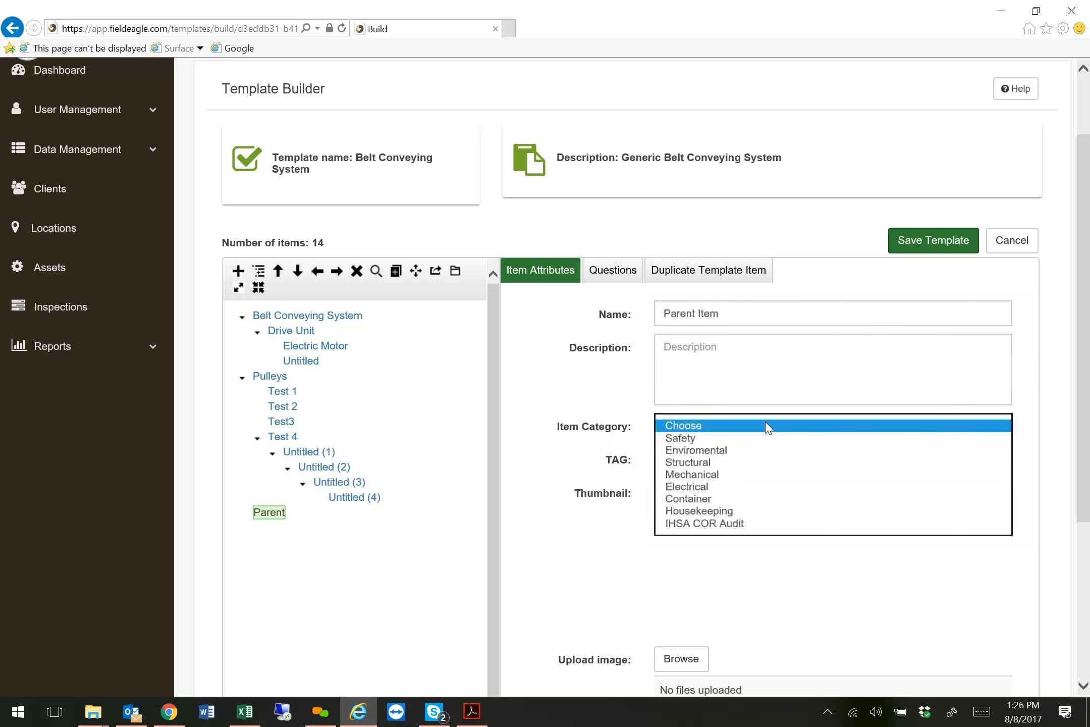
click(702, 463)
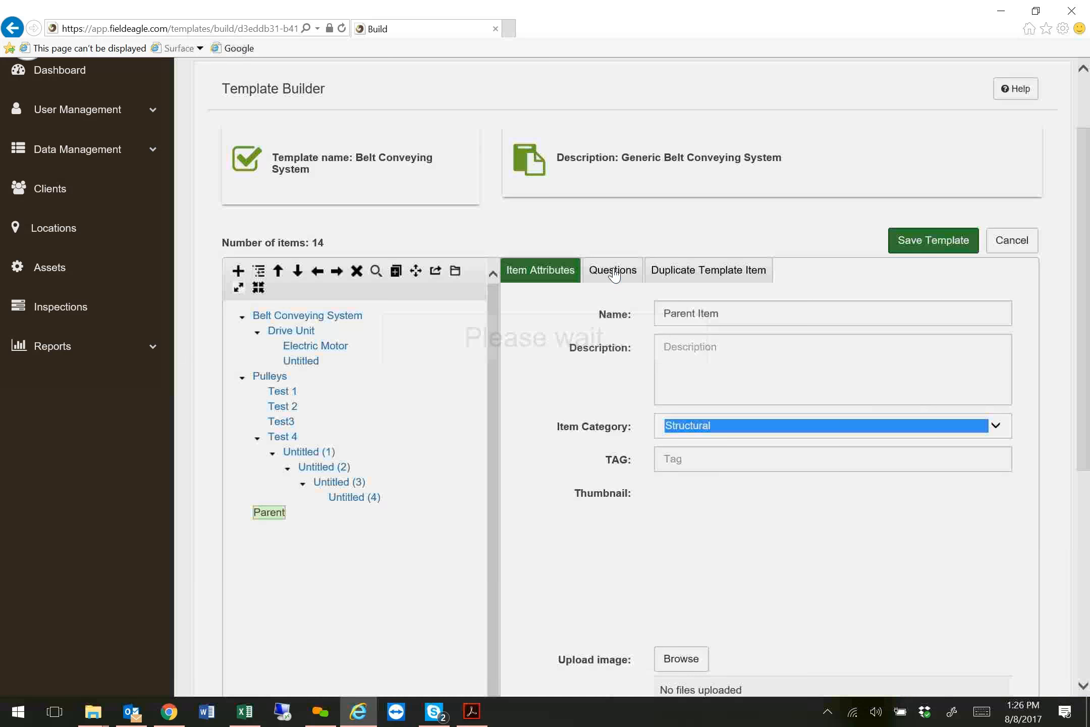
View the question lists of Parent Item and of Untitled (2) under Test 4.
click(613, 272)
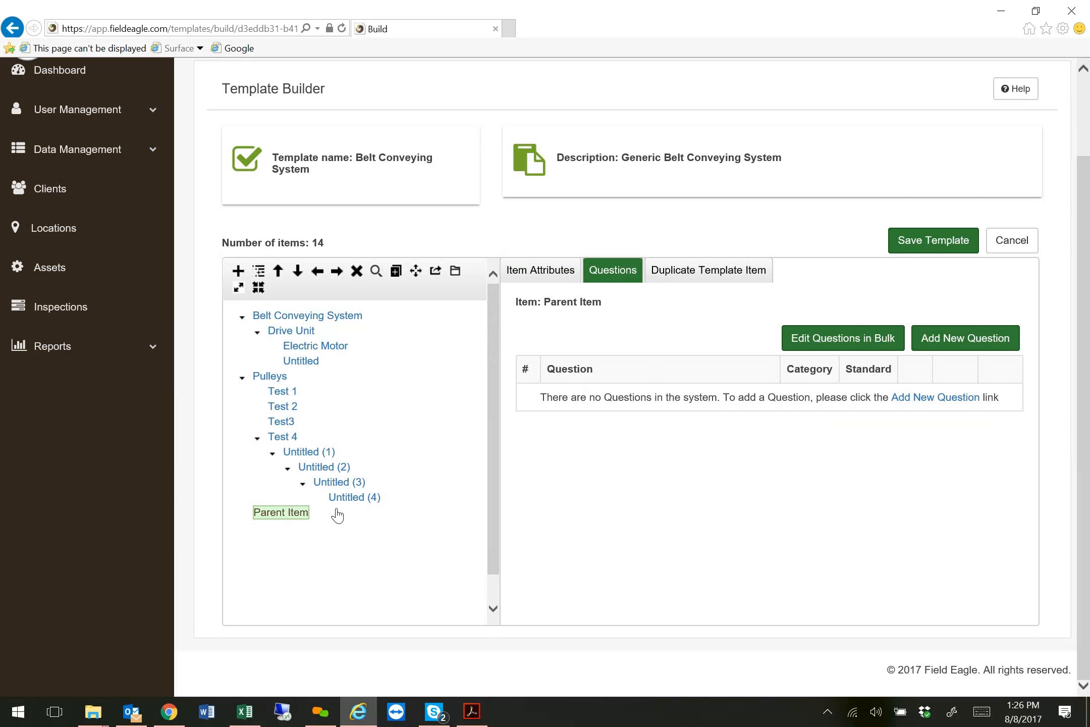
click(325, 466)
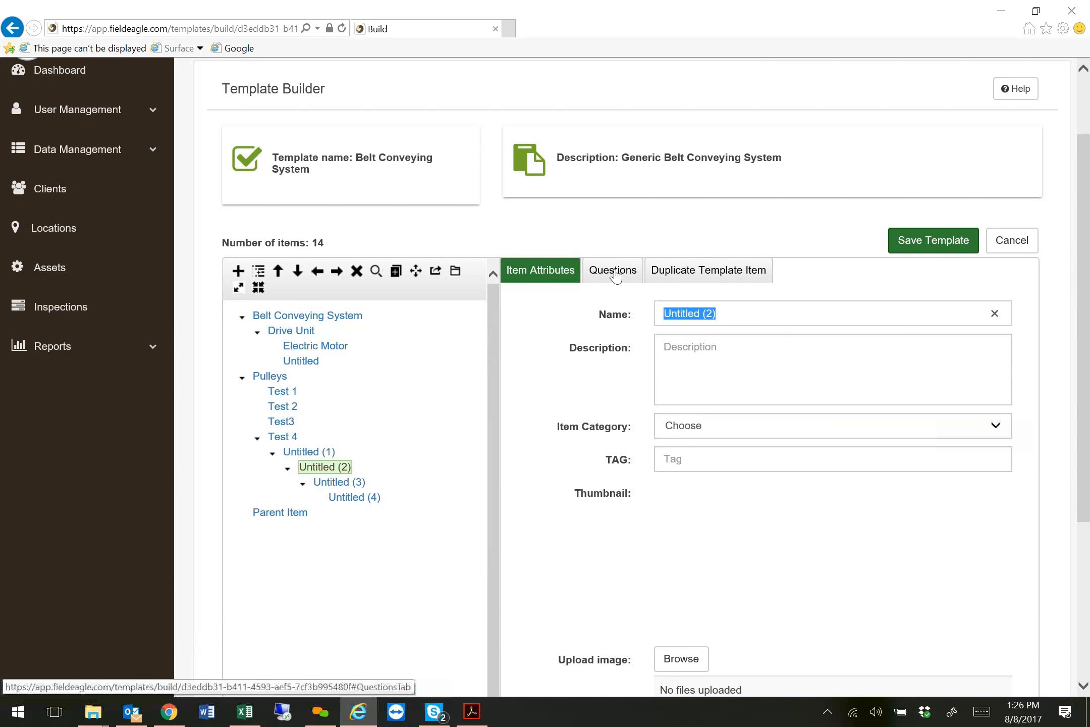
click(614, 272)
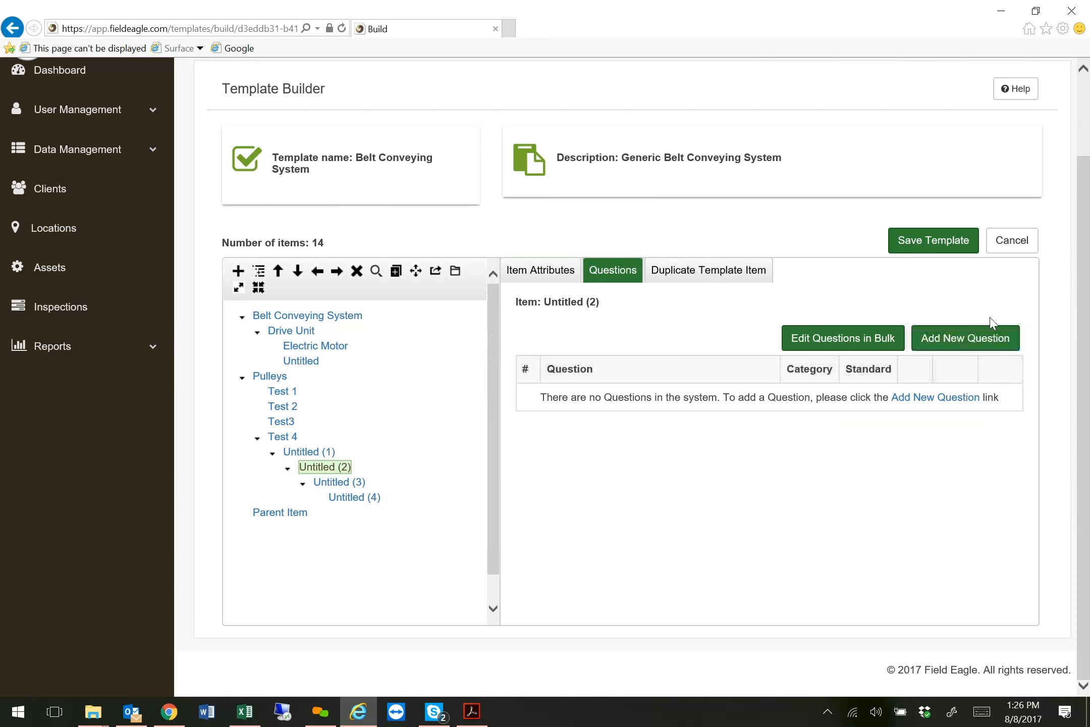
Leave the Belt Conveying System builder and open the item hierarchy of the PD 100 Stacker/Reclaimer template for editing.
click(1019, 251)
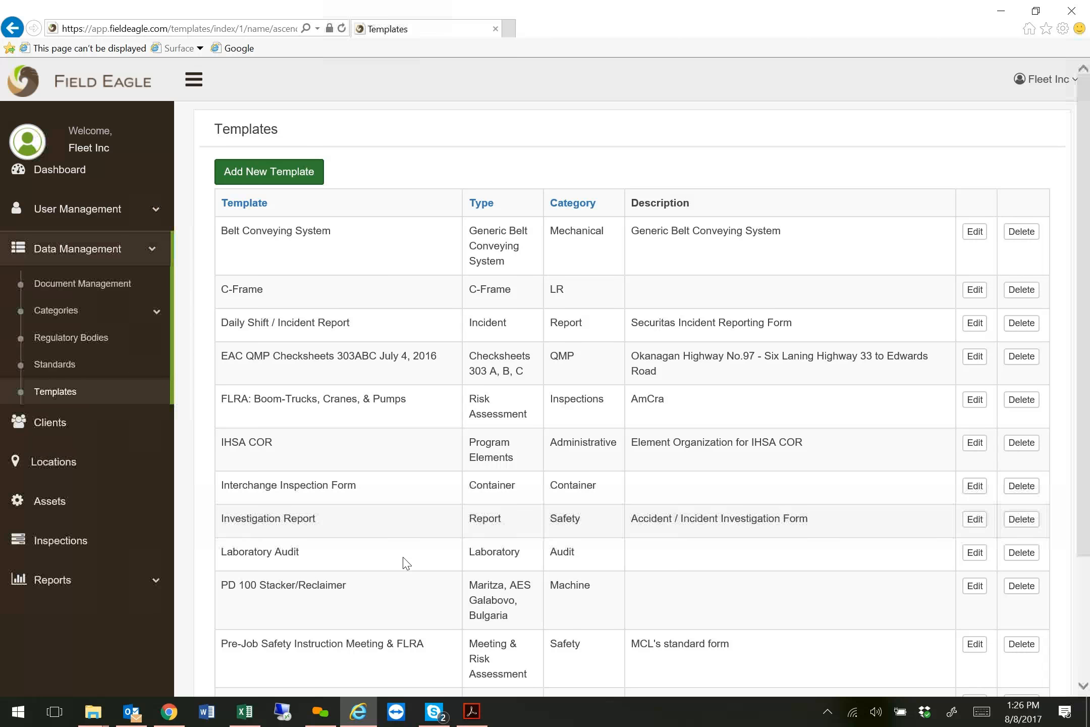
click(979, 588)
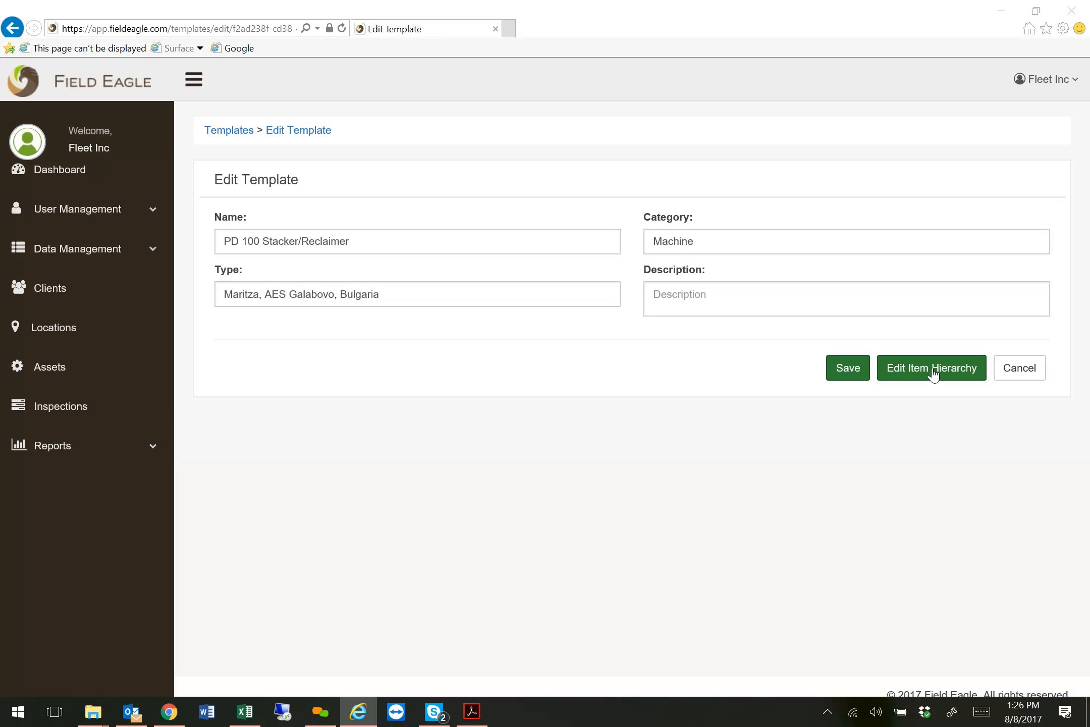
click(933, 373)
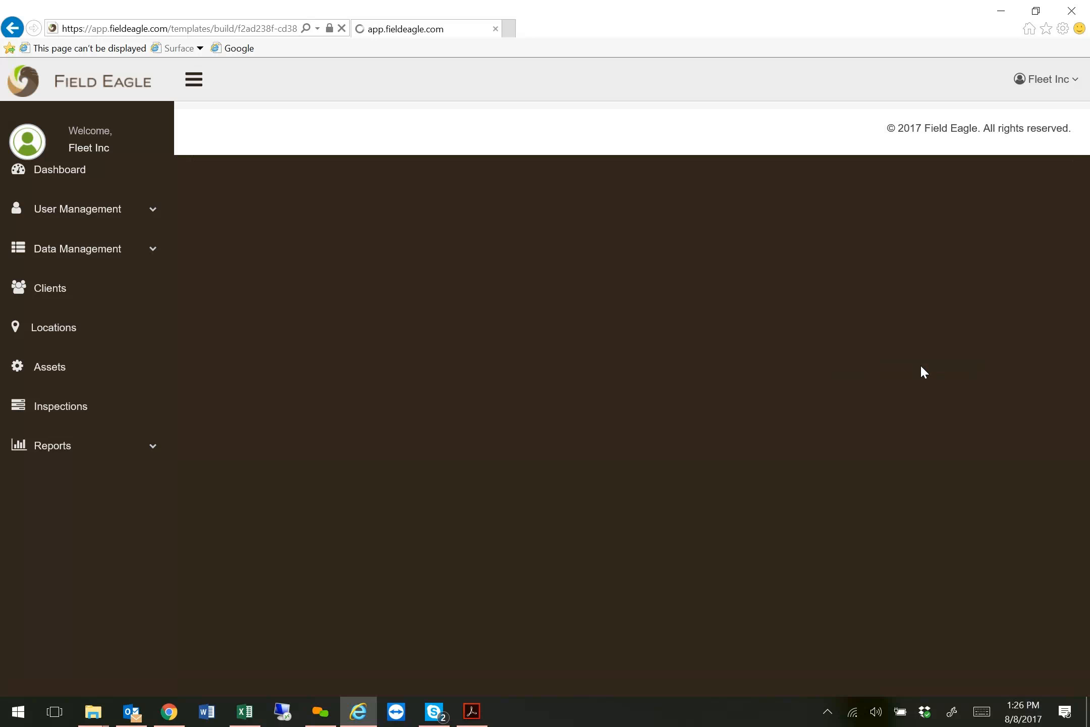
Examine the item count and hierarchy, collapsing and re-expanding the PD 100 Stacker/Reclaimer and Portal branches.
scroll(384, 422, down, 2)
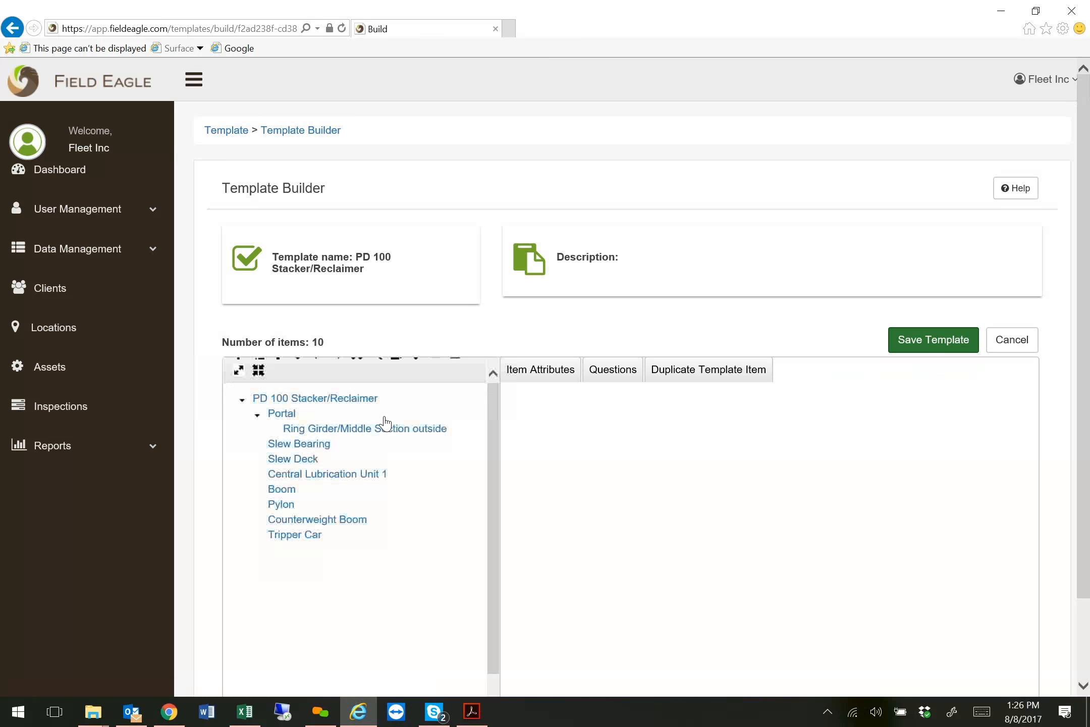
scroll(383, 421, up, 2)
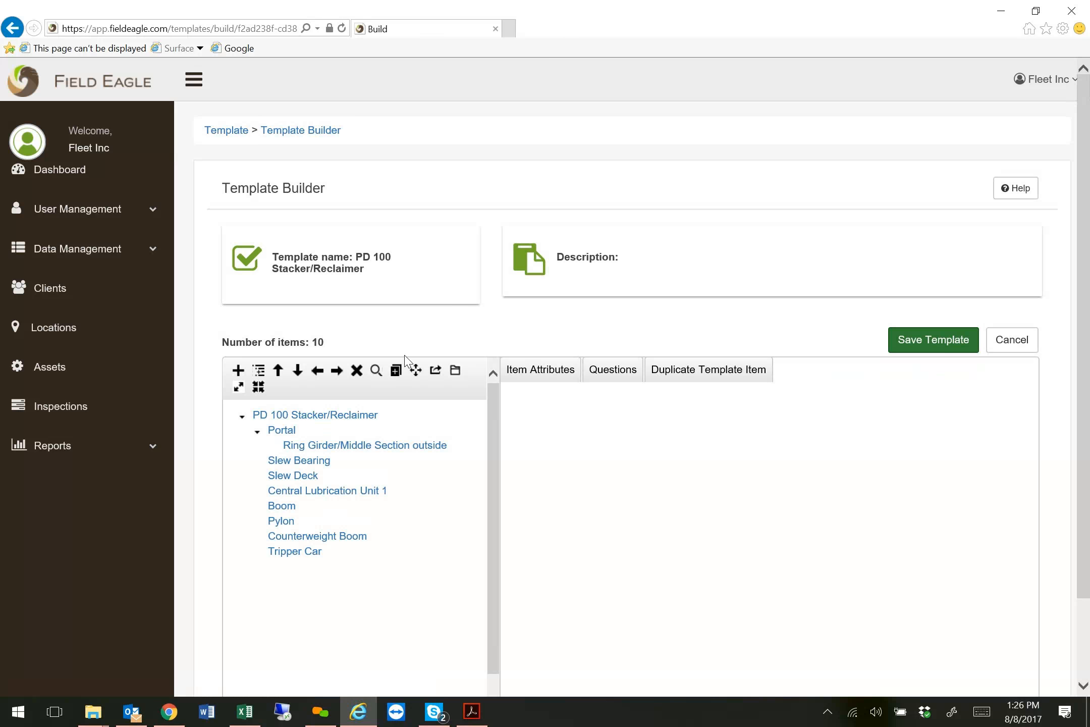
drag(311, 342, 353, 338)
scroll(1061, 454, down, 2)
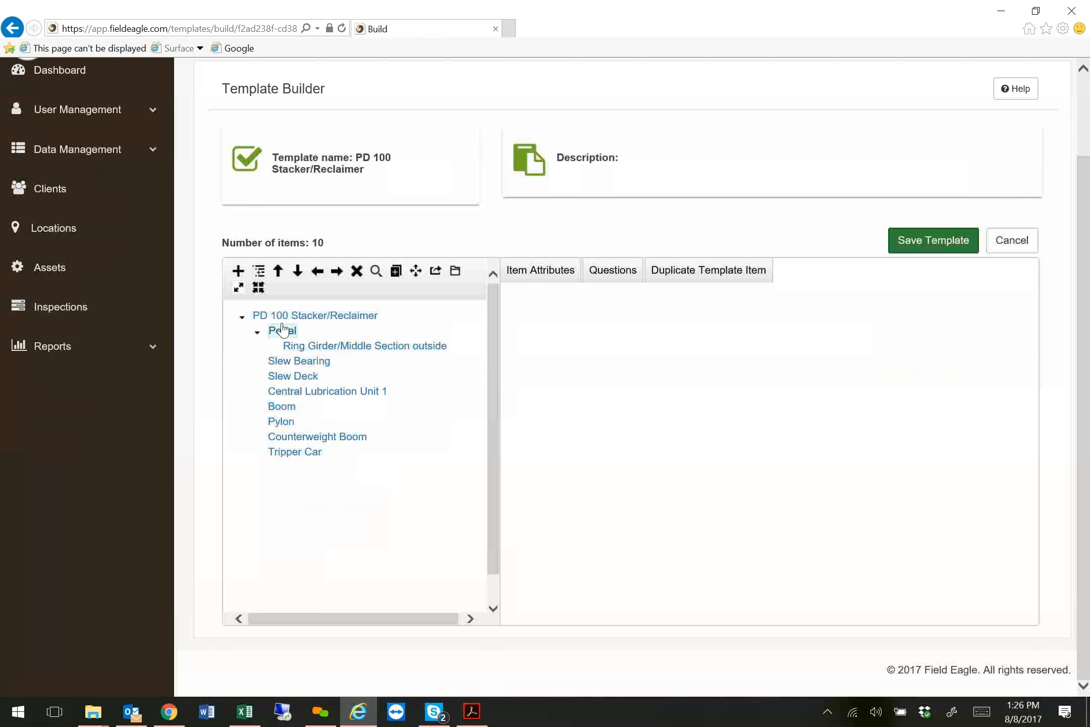
click(242, 318)
click(242, 318)
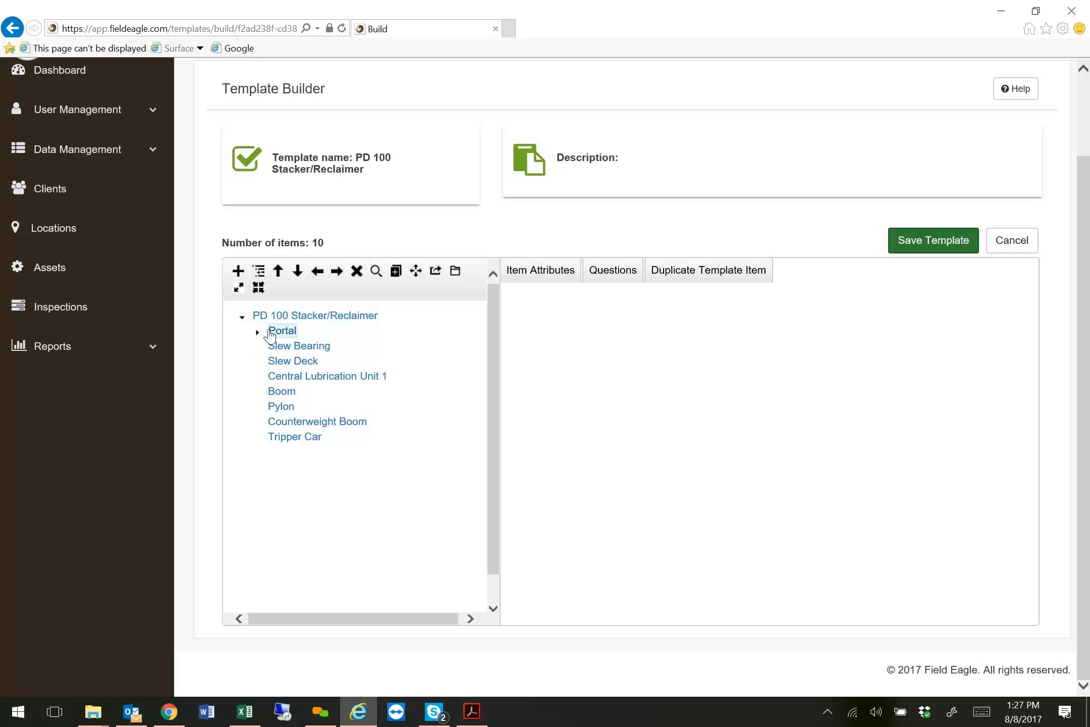
click(257, 332)
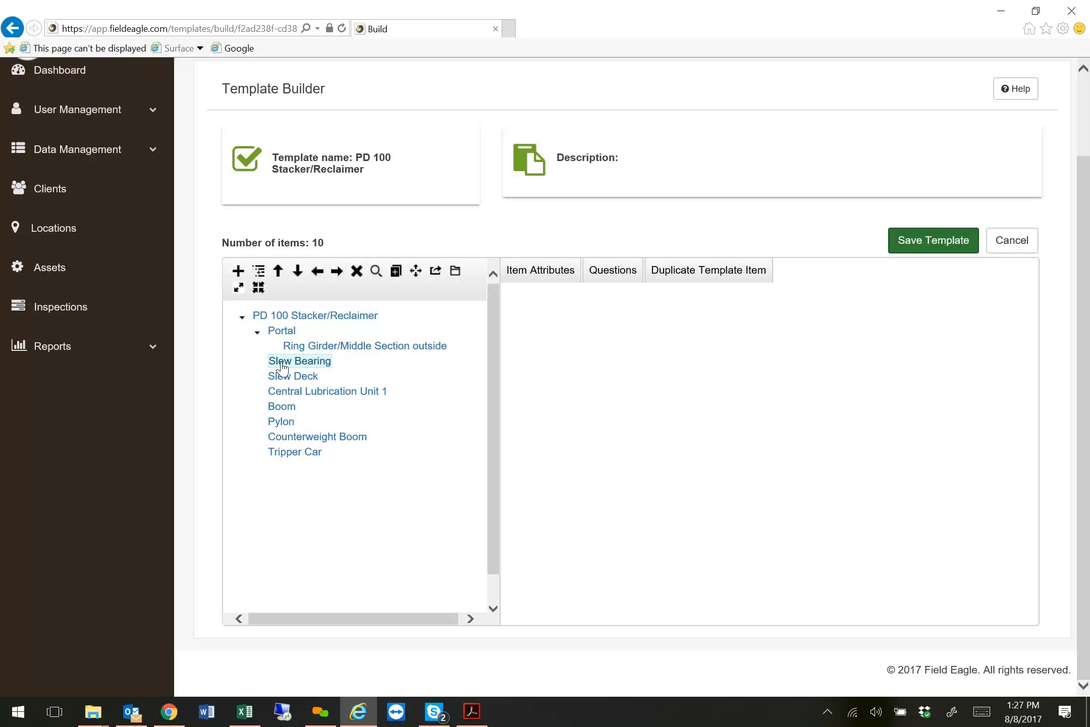
View the attributes and questions of the Slew Bearing and Ring Girder/Middle Section outside items.
click(305, 362)
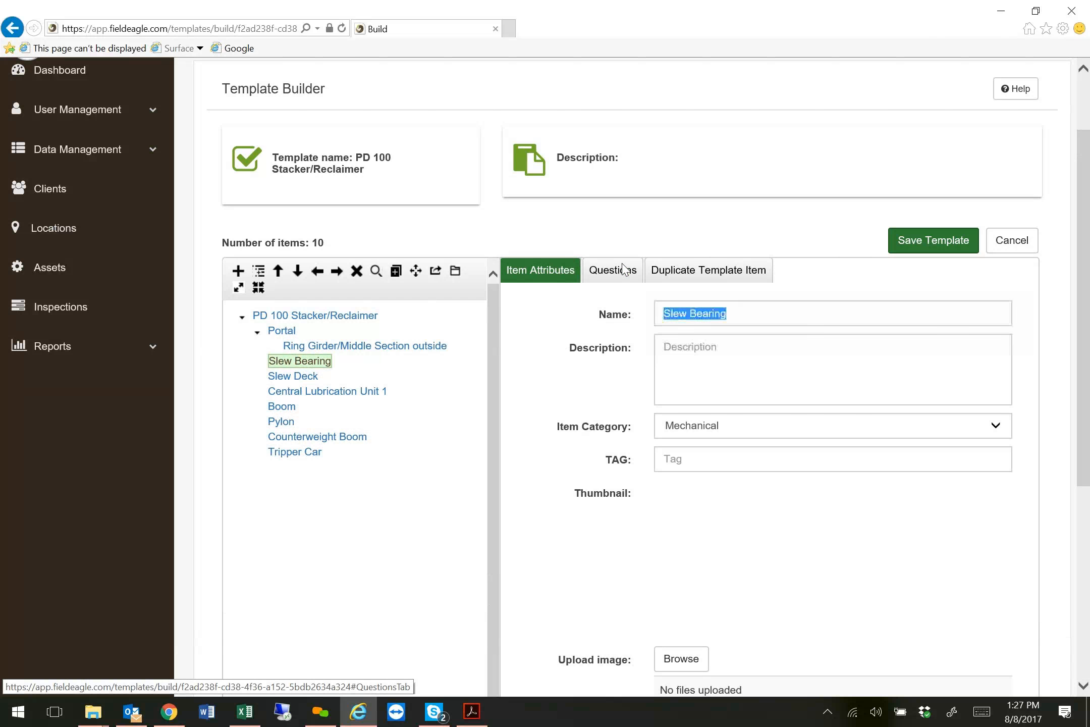
click(624, 269)
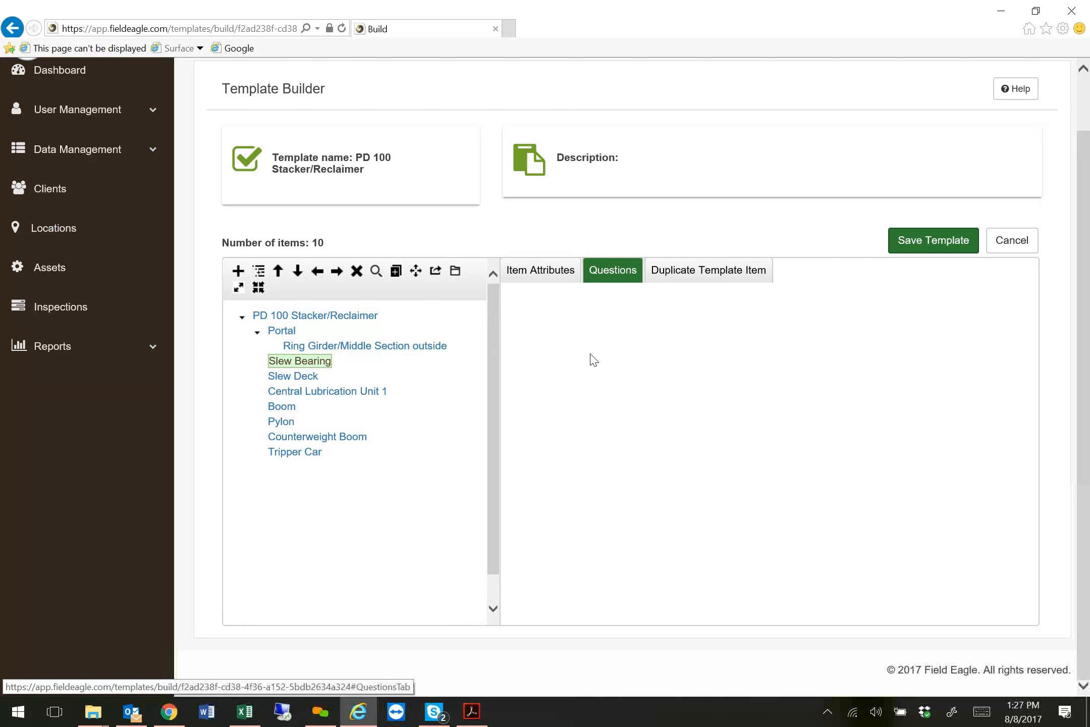
click(308, 348)
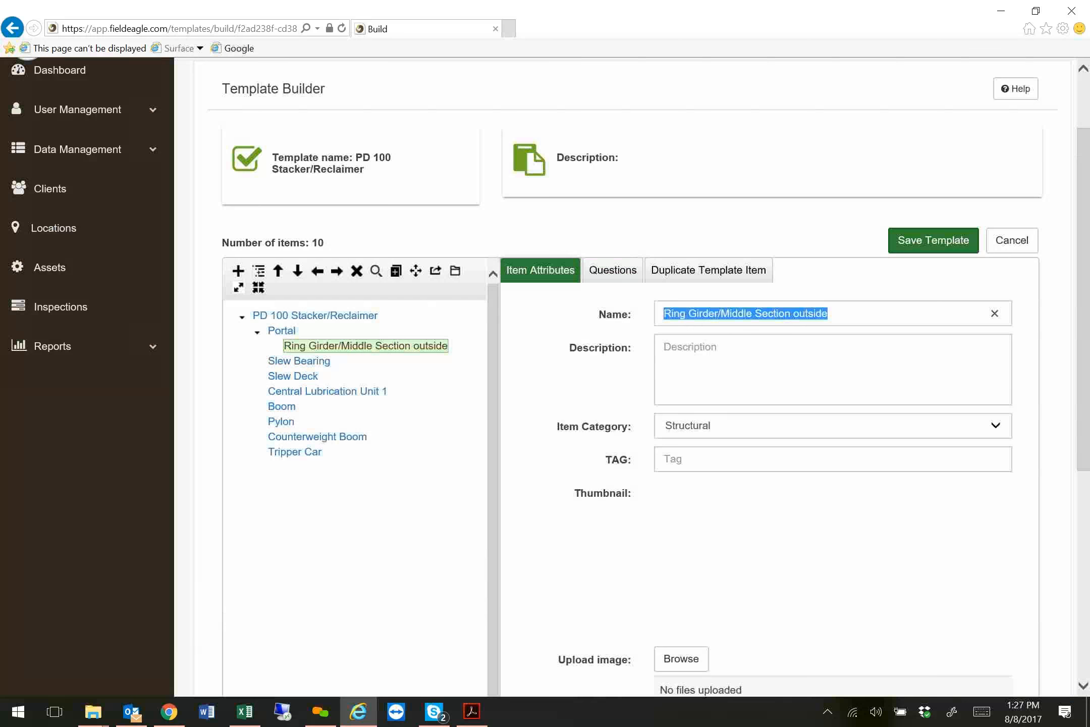
click(612, 272)
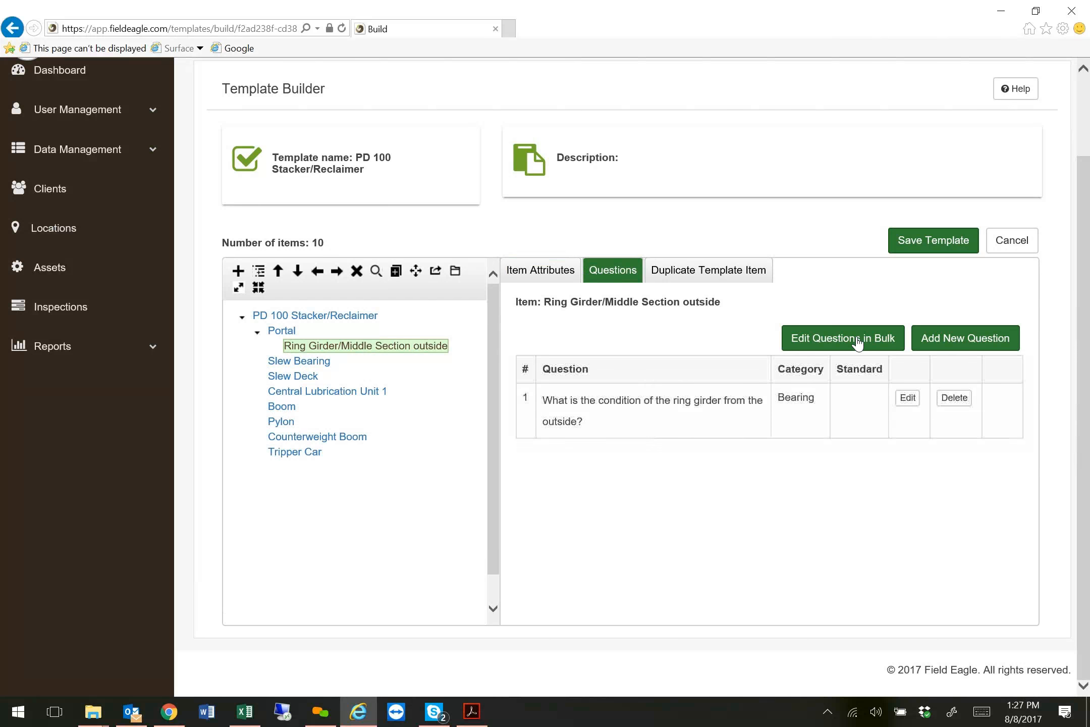
Open the ring girder condition question for editing, review the available question categories with Bearing reselected, and look through its remaining settings.
click(911, 398)
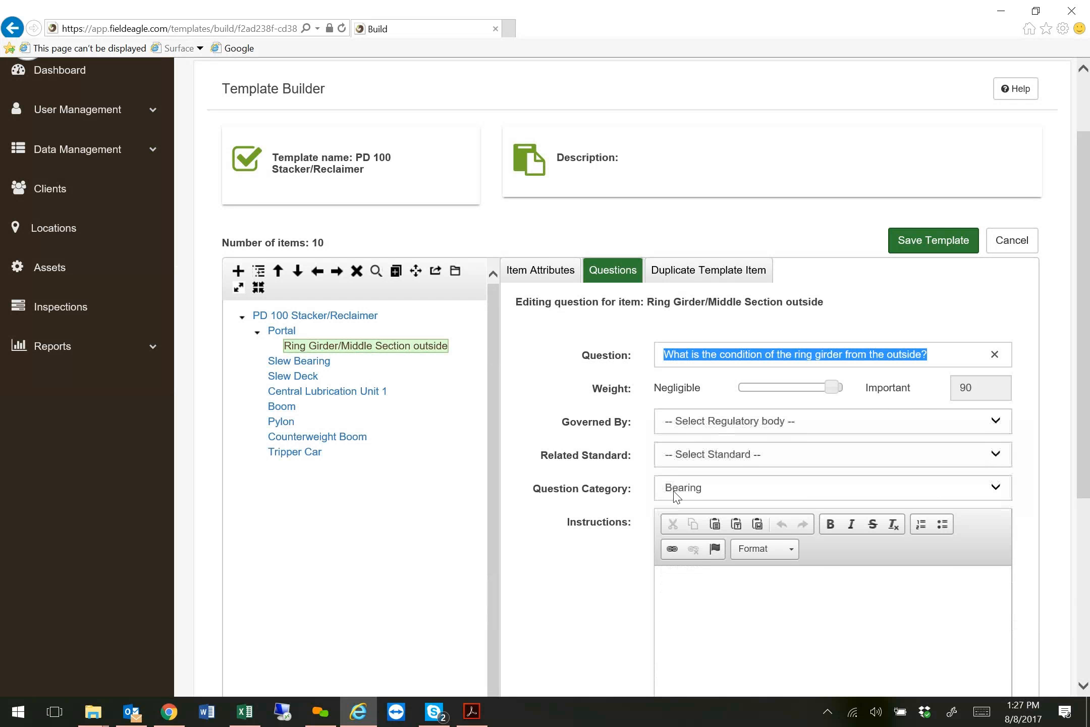
click(725, 494)
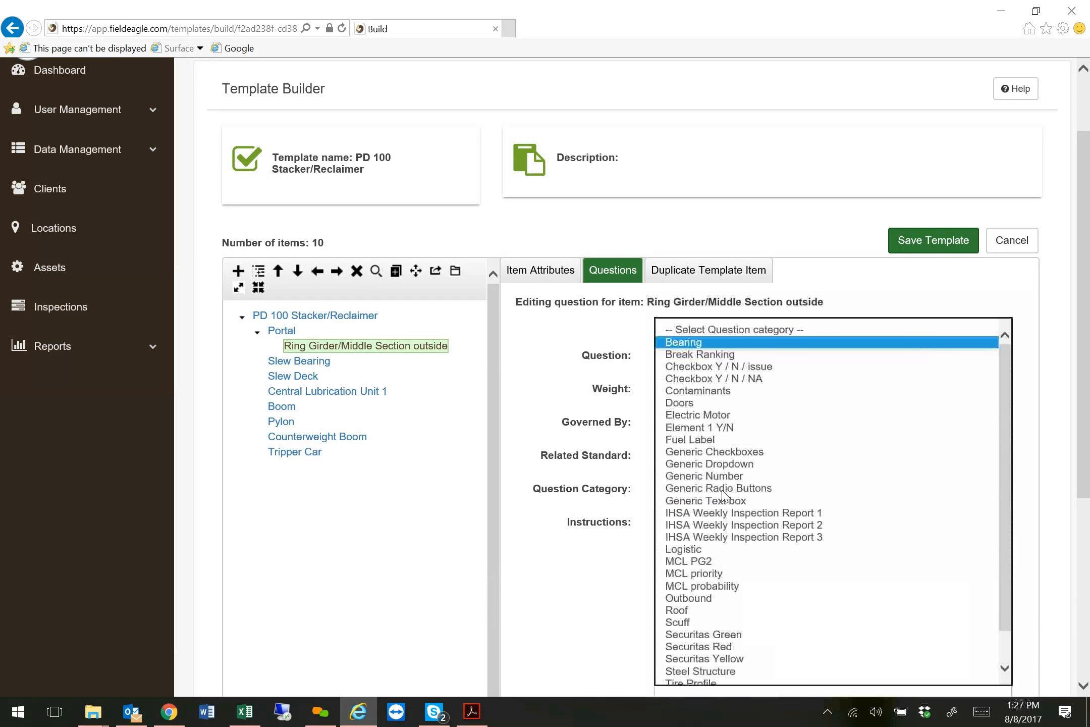
click(696, 348)
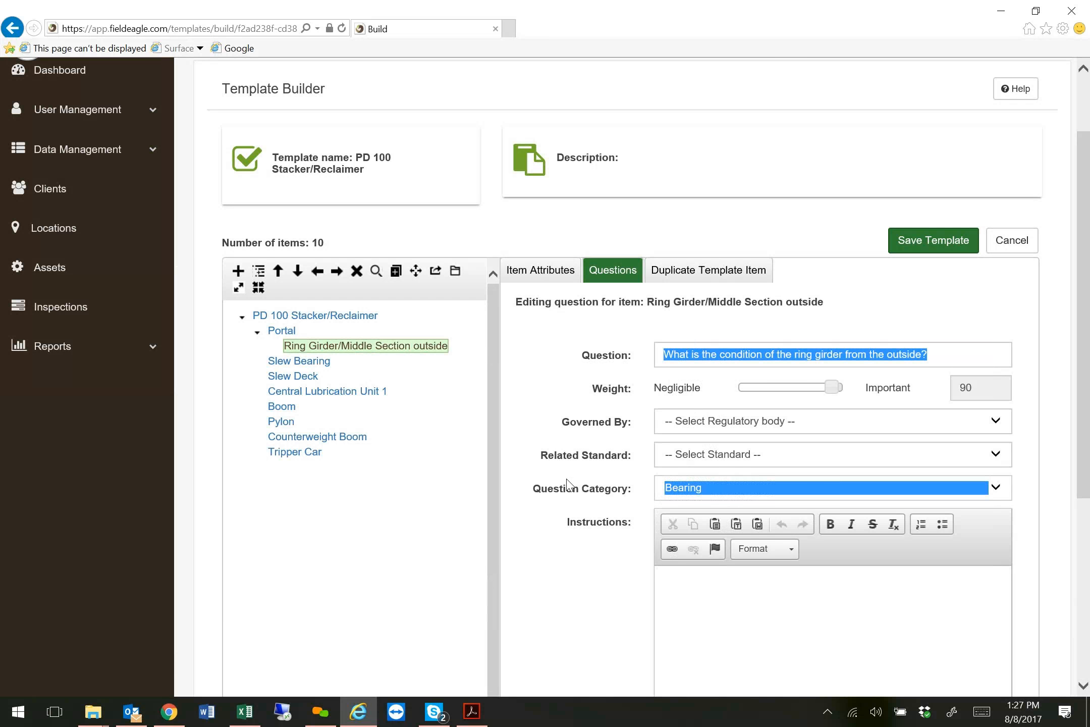
scroll(569, 485, down, 3)
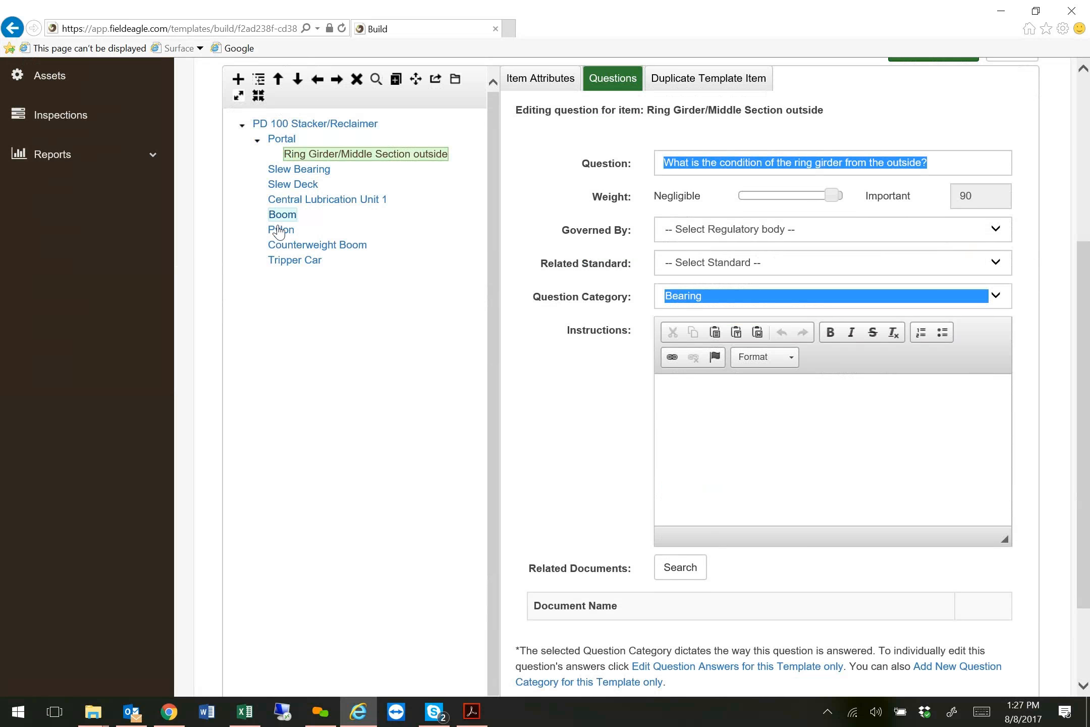
scroll(379, 357, up, 5)
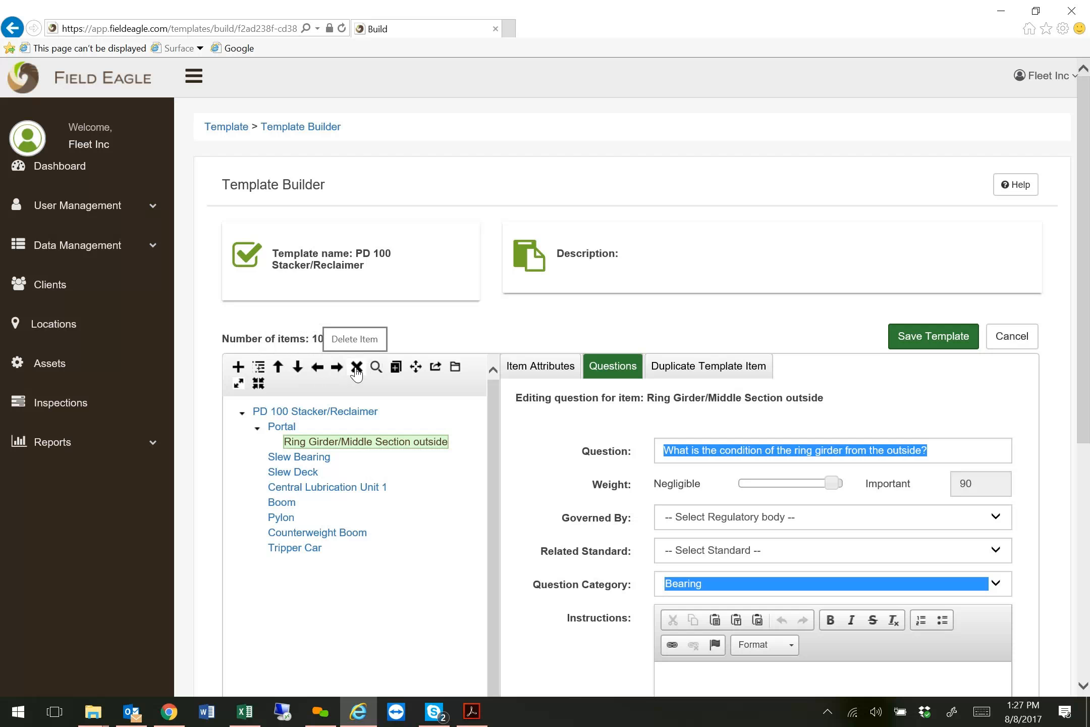
Delete the Central Lubrication Unit 1 item from the hierarchy, including its structure.
click(319, 488)
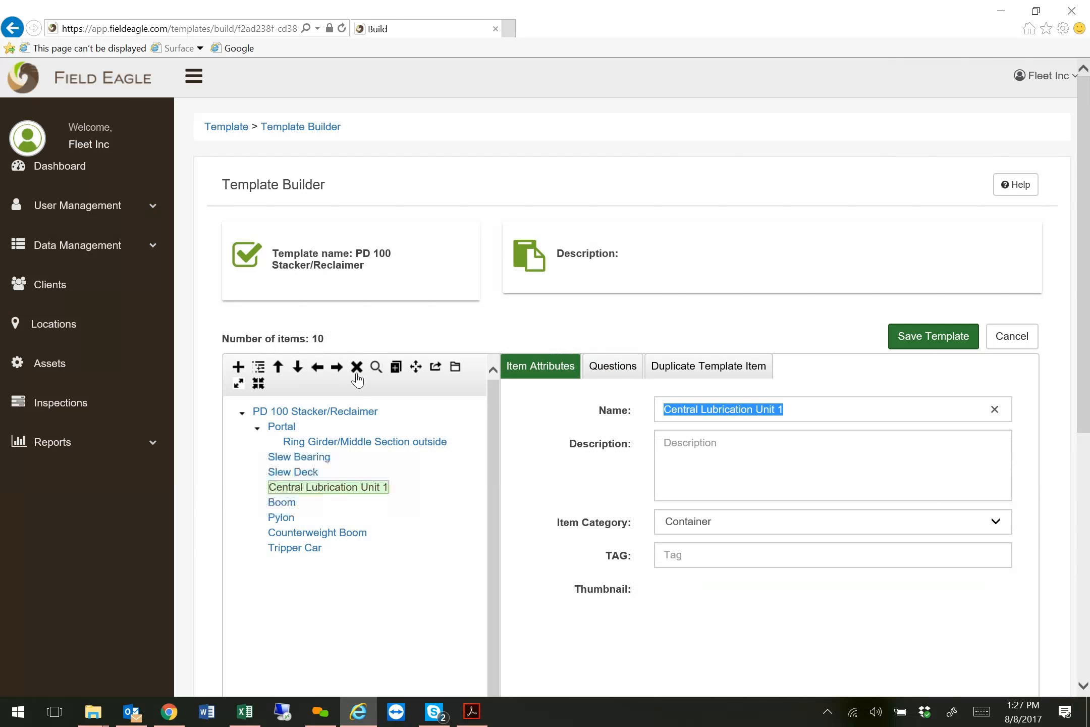
click(357, 367)
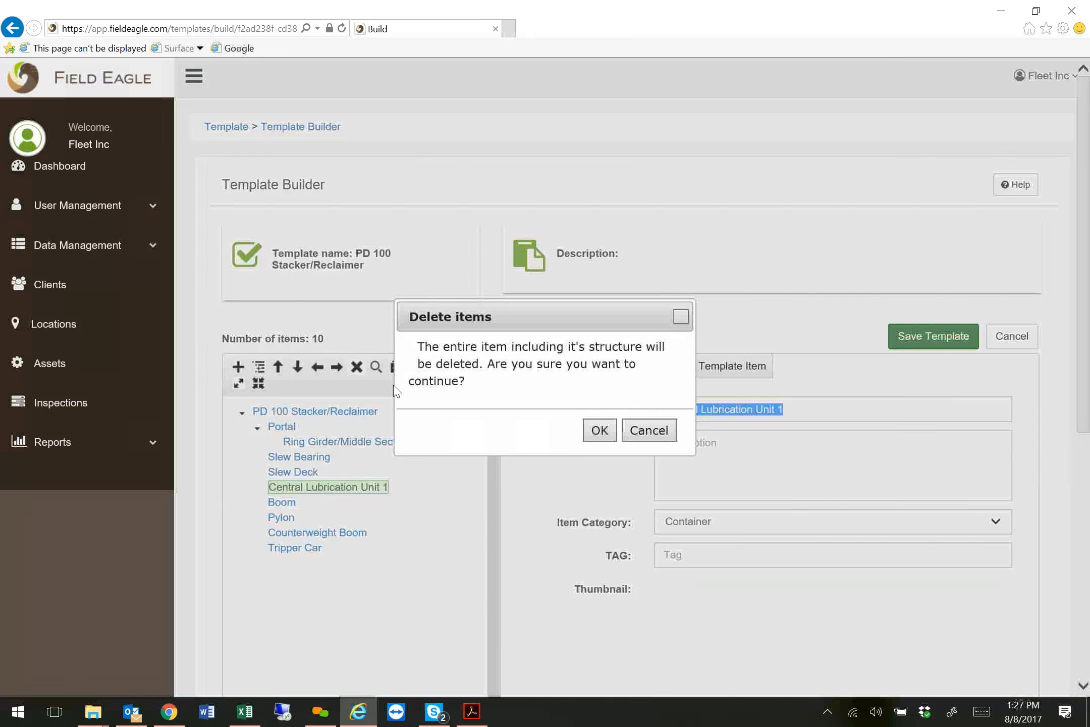
click(596, 430)
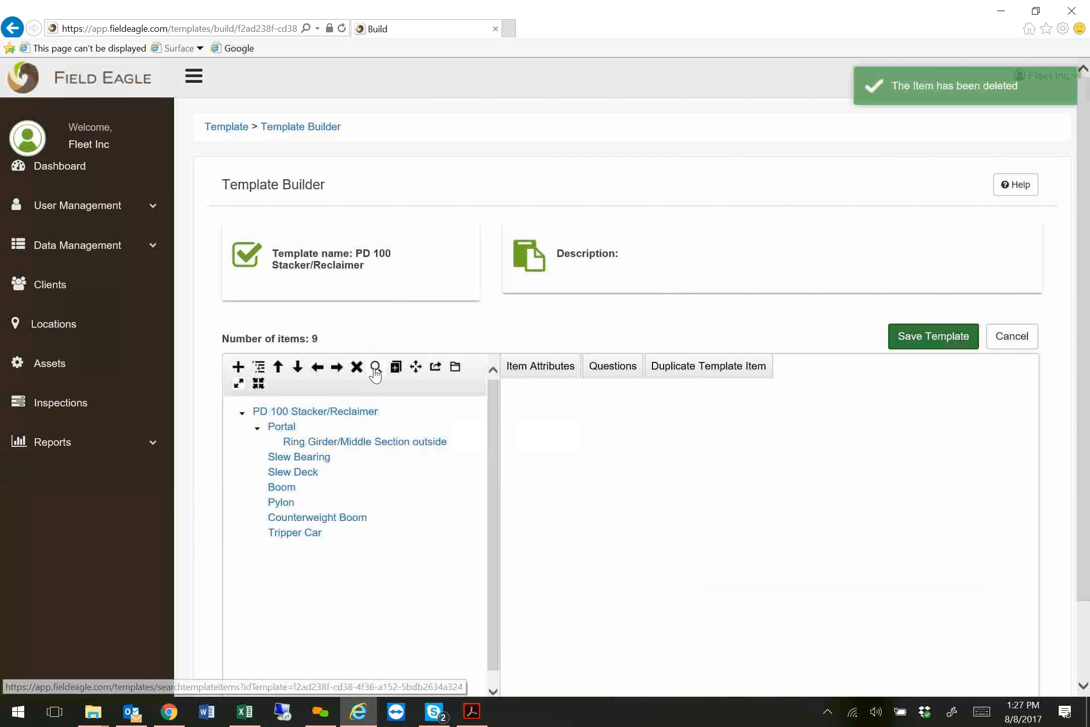
Look at the item search dialog, and preview the template hierarchy with the questions of Portal and Ring Girder/Middle Section outside.
click(375, 367)
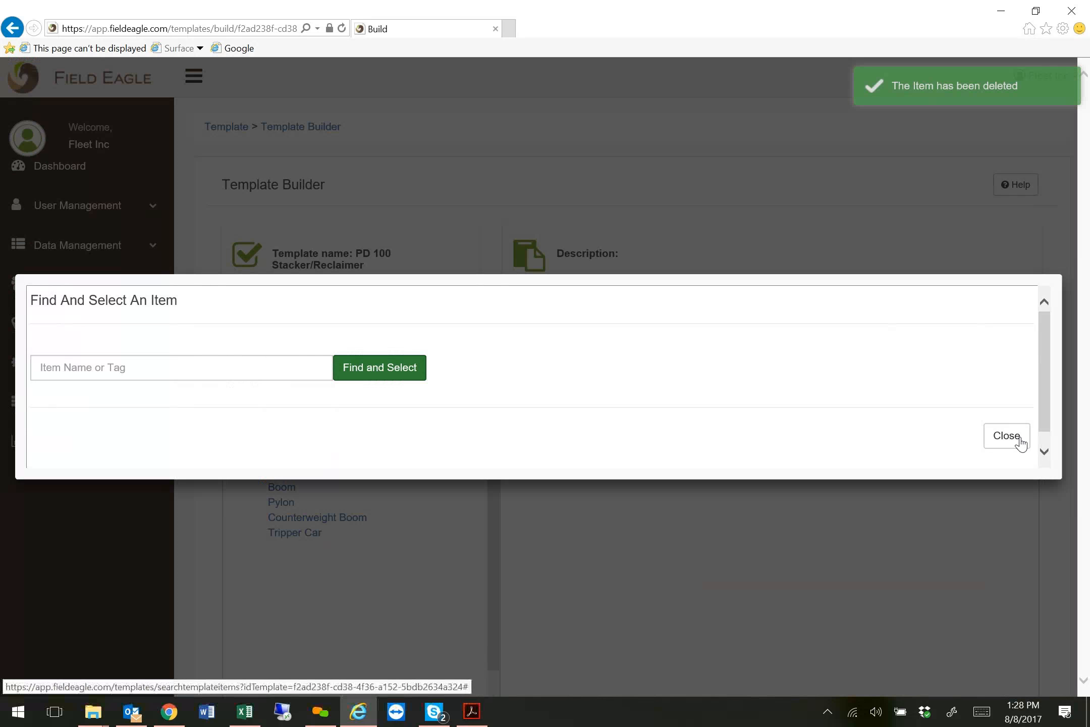
click(1014, 439)
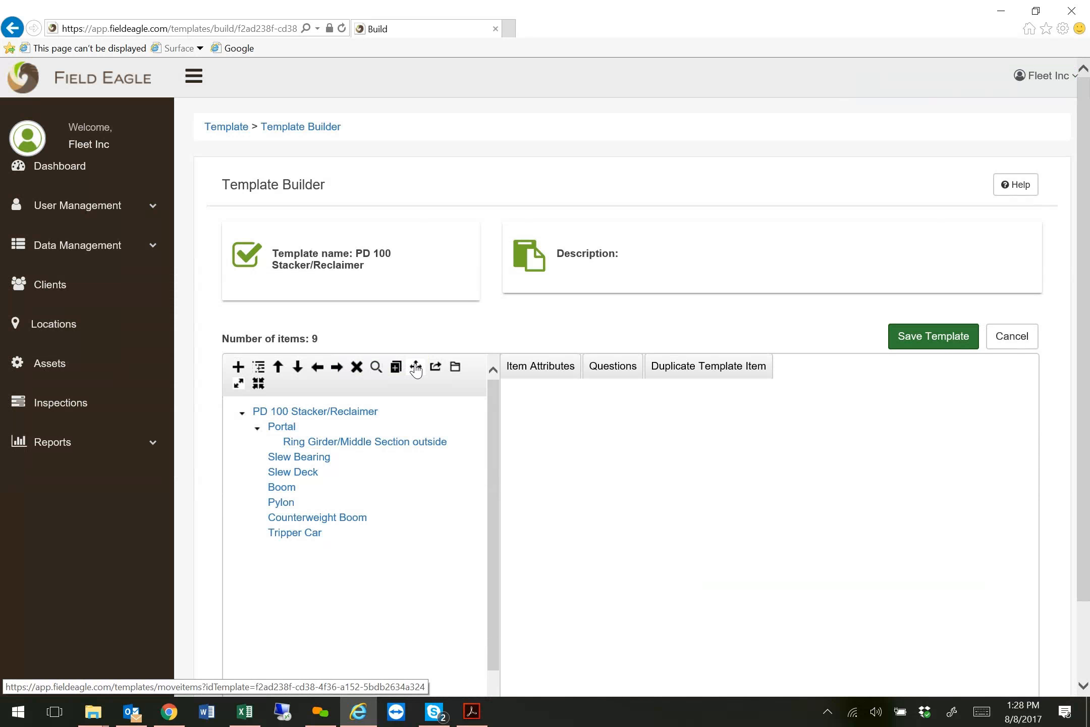
click(456, 368)
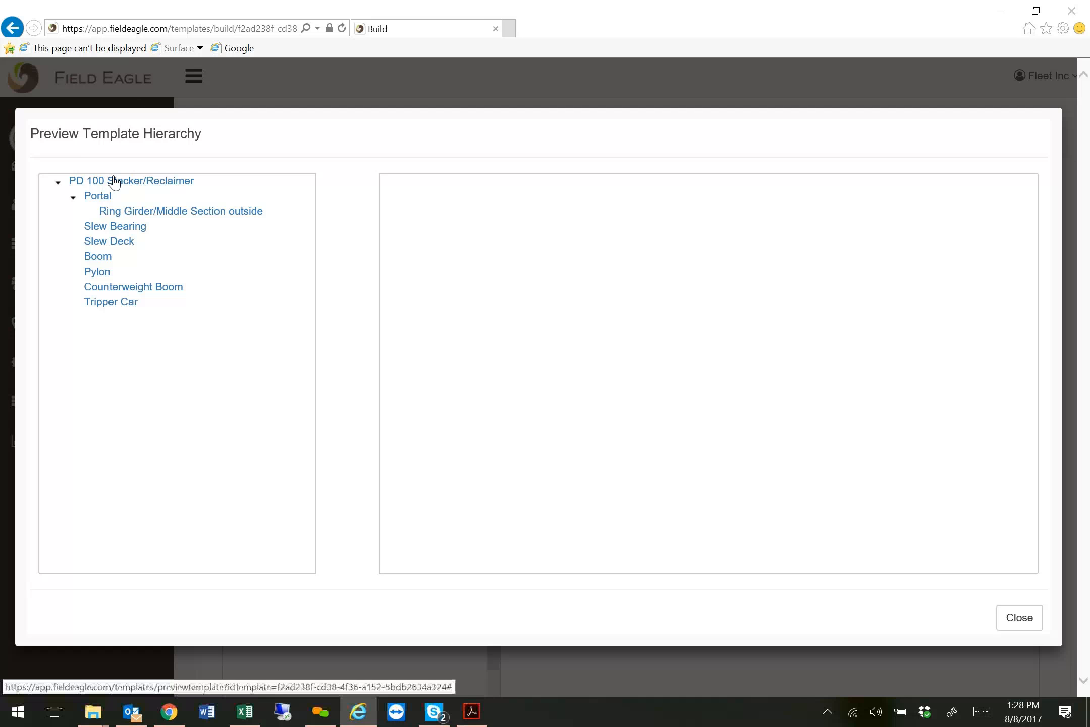
click(98, 197)
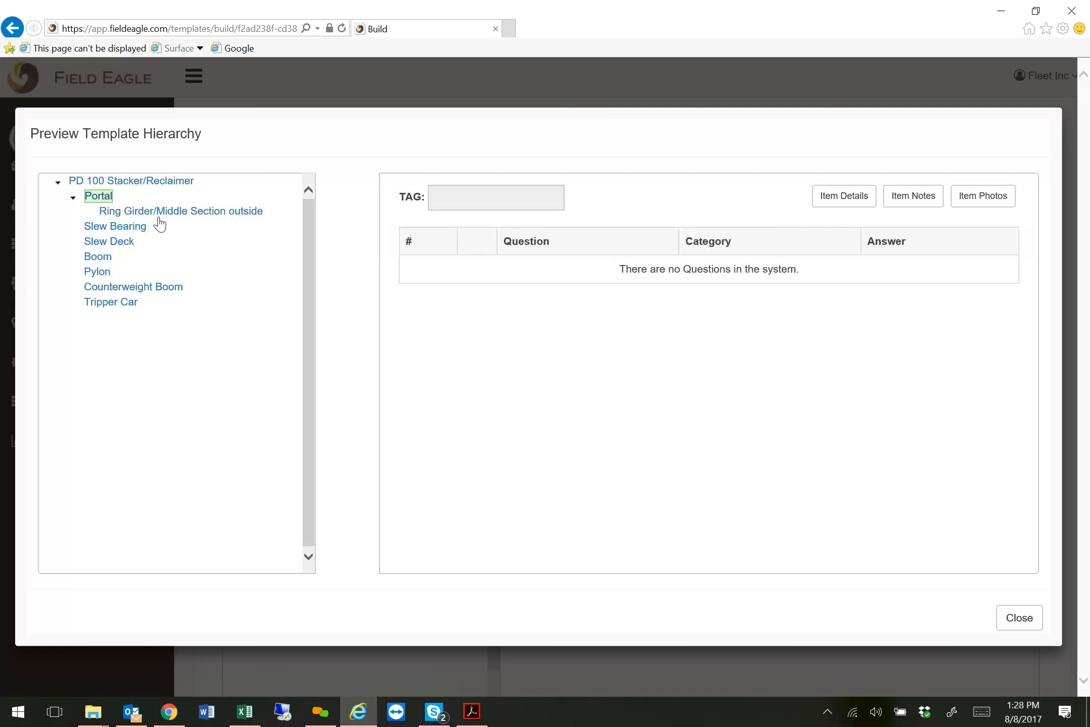
click(166, 211)
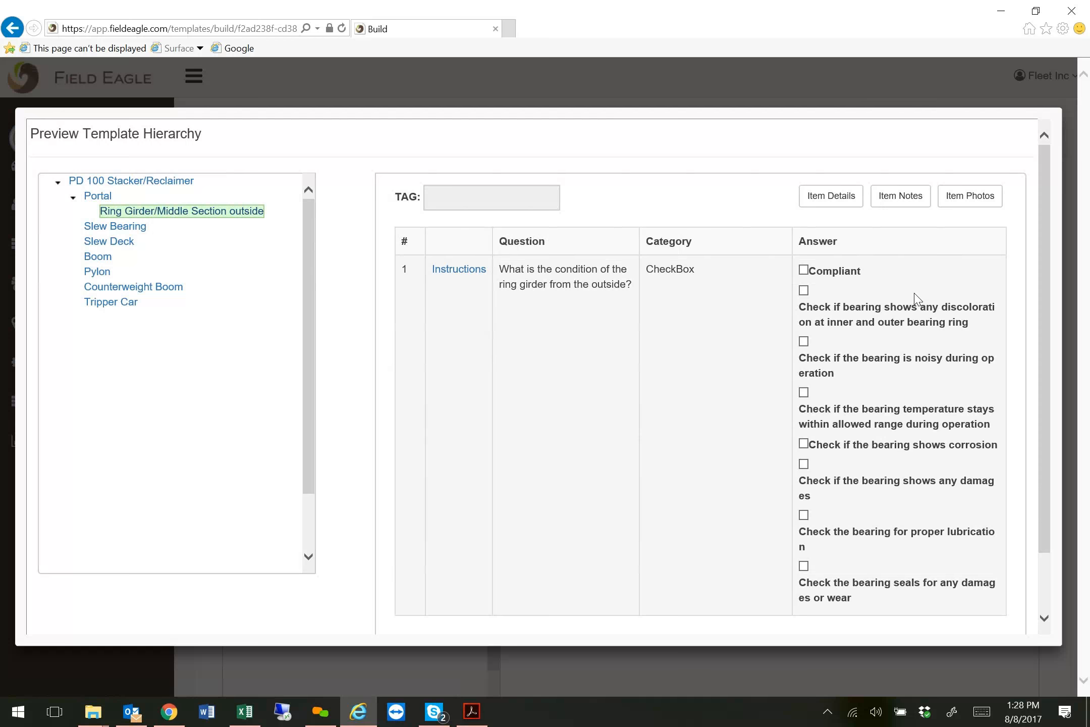
Read the remaining ring girder answer options in the hierarchy preview and close the preview.
scroll(916, 298, down, 2)
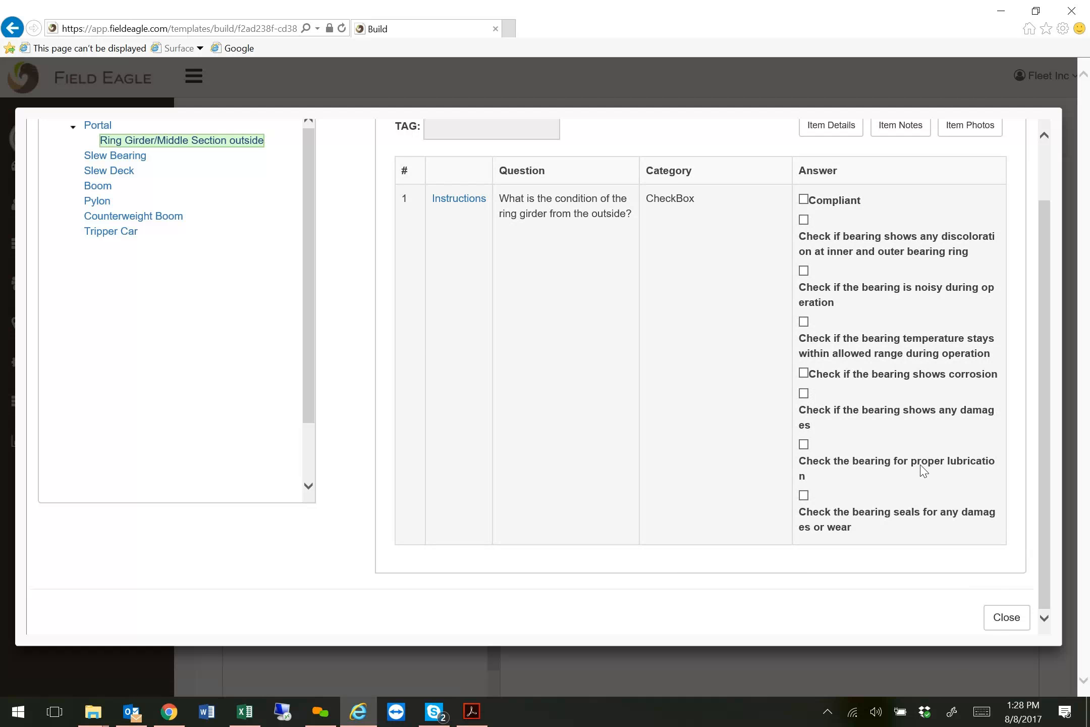
click(1007, 618)
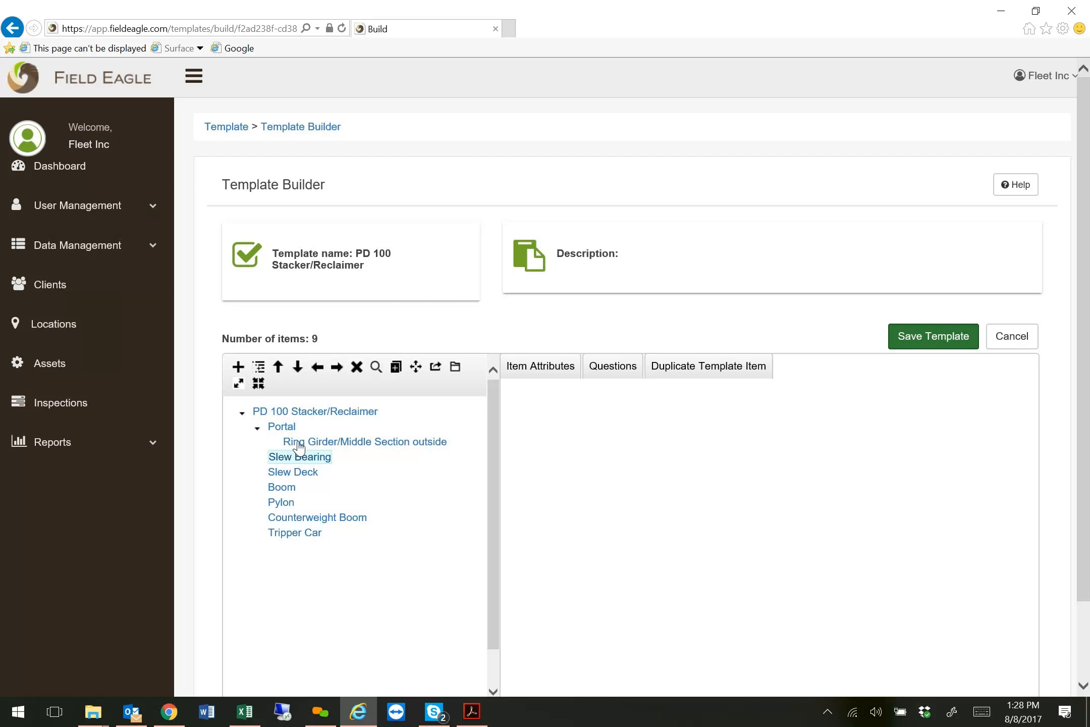
Duplicate the Portal item with 5 copies, naming the original Portal #1 and the copies Portal #2 to Portal #6.
click(282, 428)
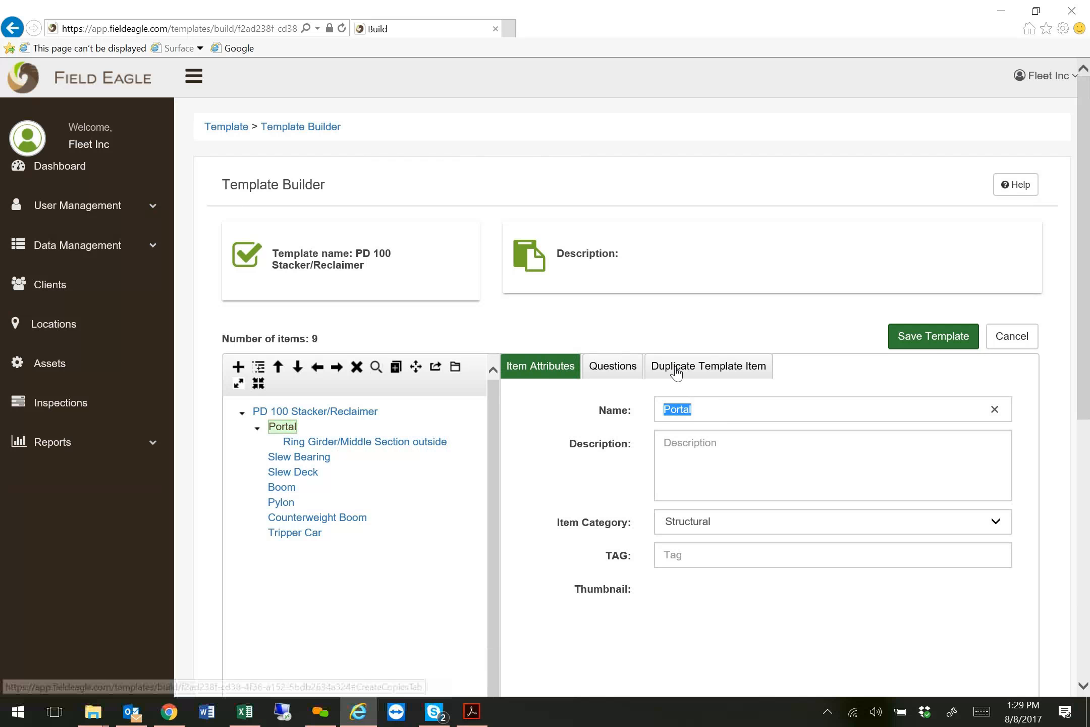
click(716, 371)
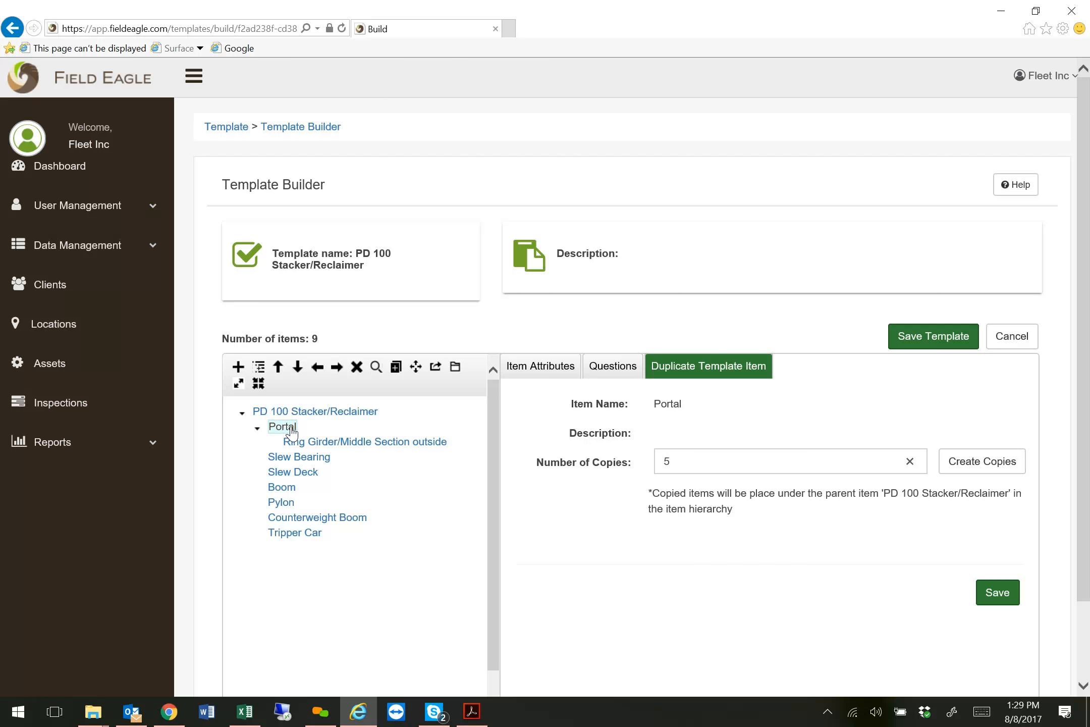
click(988, 469)
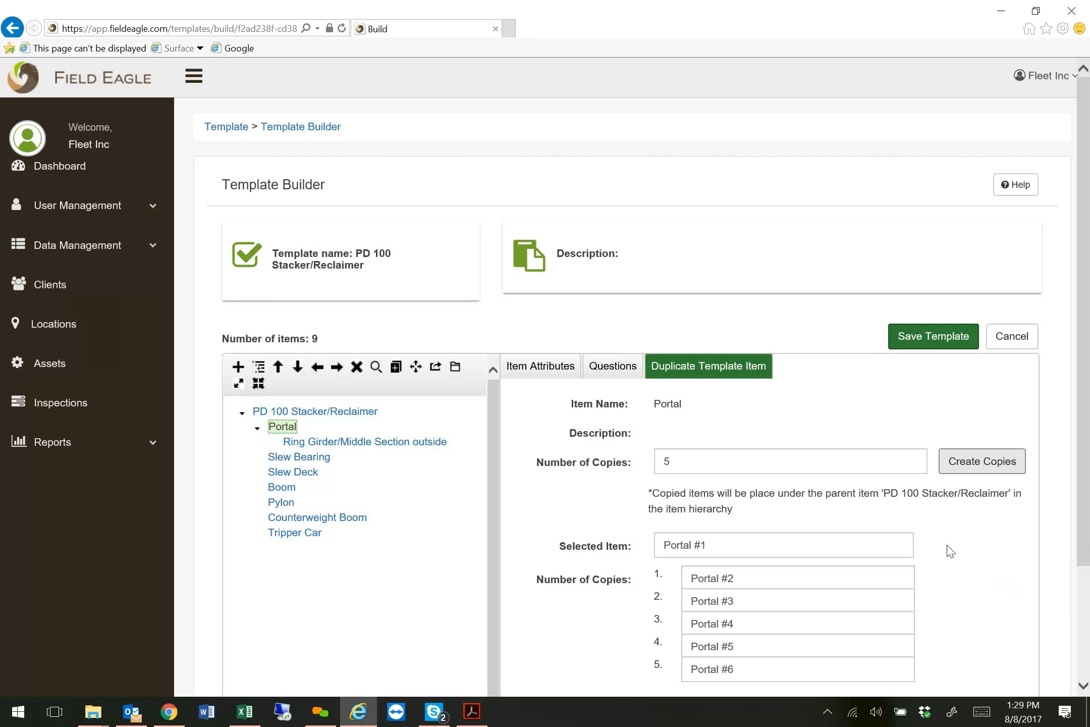
scroll(949, 550, down, 2)
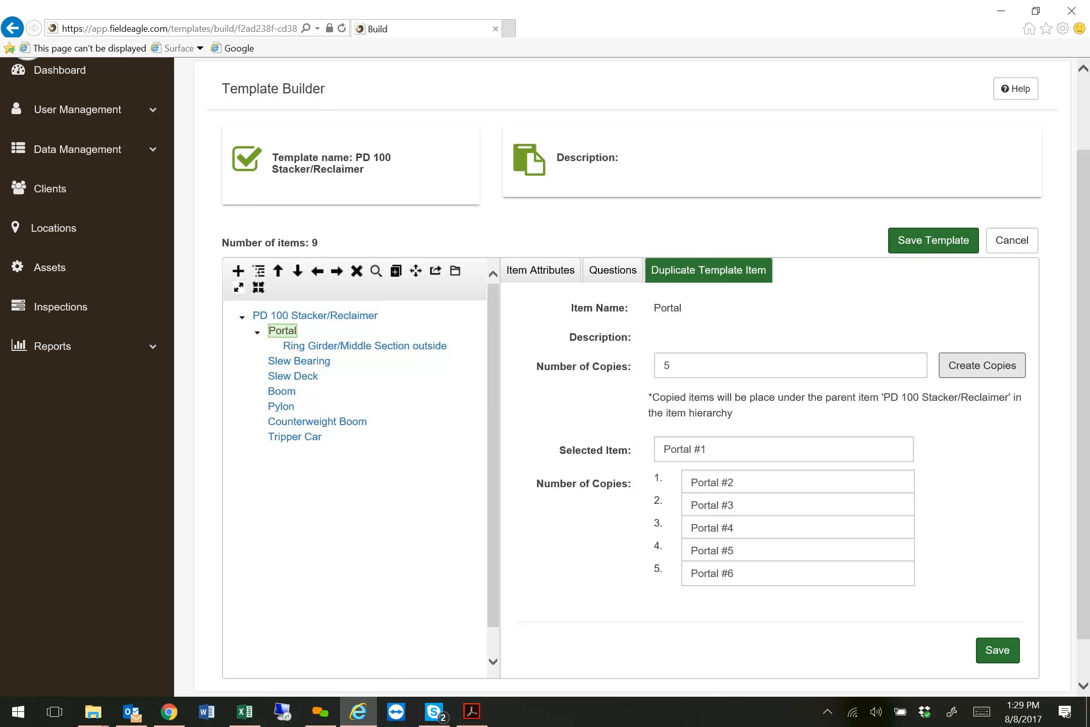
click(735, 482)
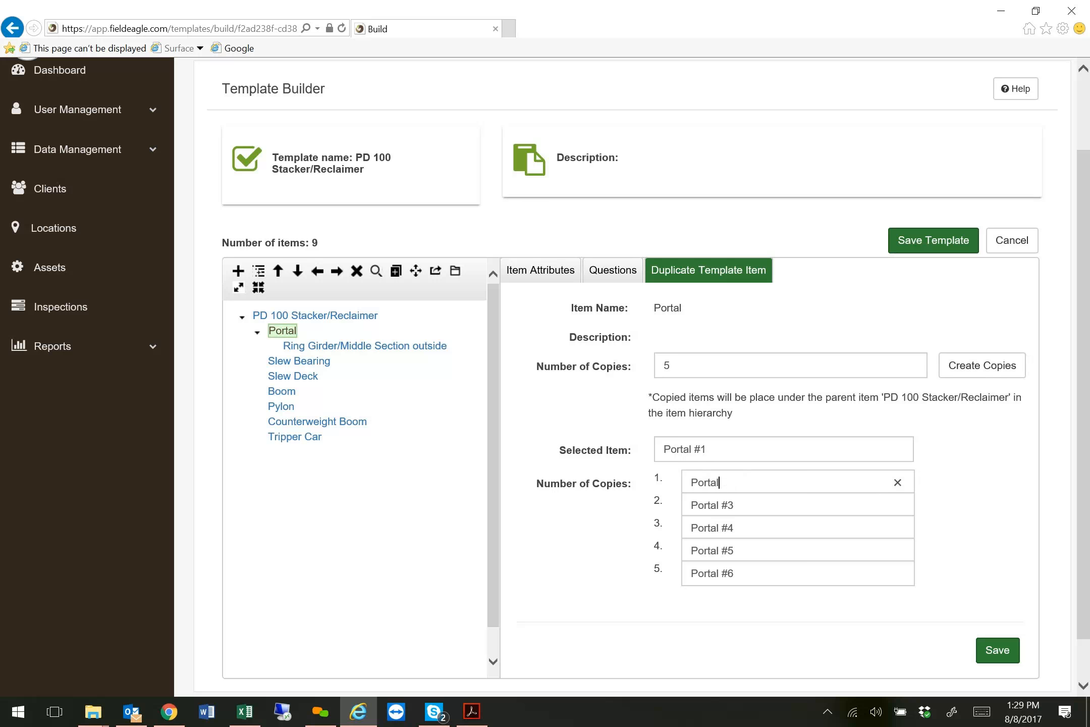
text(jhdvgcj)
click(1002, 651)
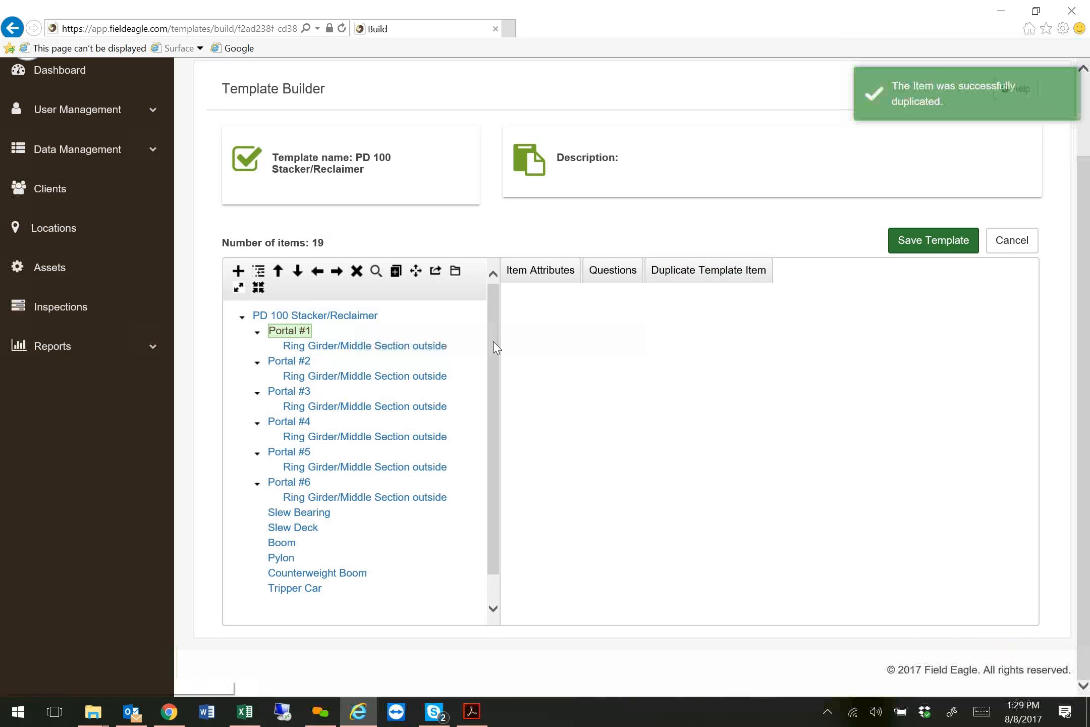
Collapse the Portal #1 to Portal #6 items in the template hierarchy.
click(257, 332)
click(257, 347)
click(257, 363)
click(257, 378)
click(257, 393)
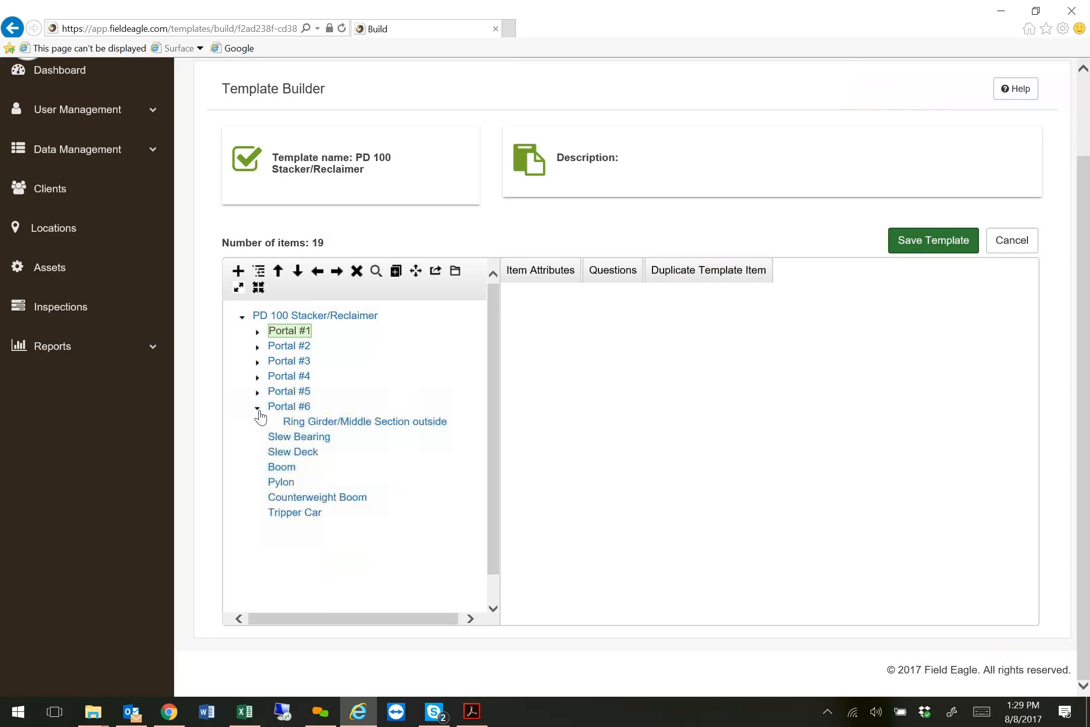
click(257, 407)
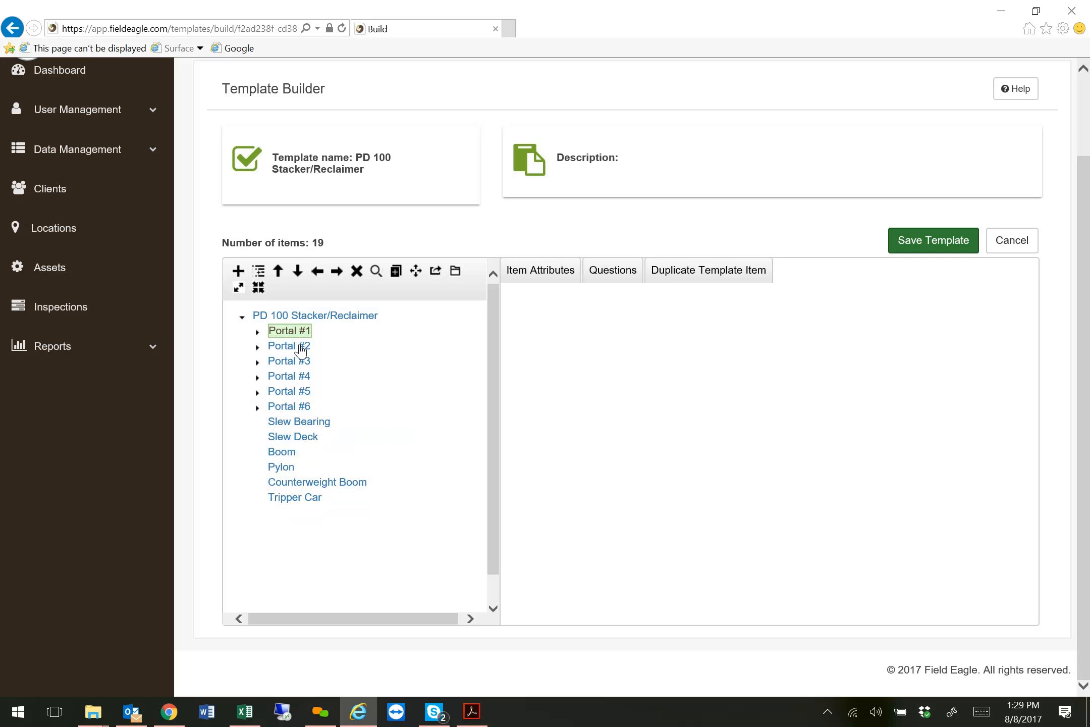
Examine the questions of the Ring Girder/Middle Section outside items under Portal #1 and Portal #2.
click(256, 333)
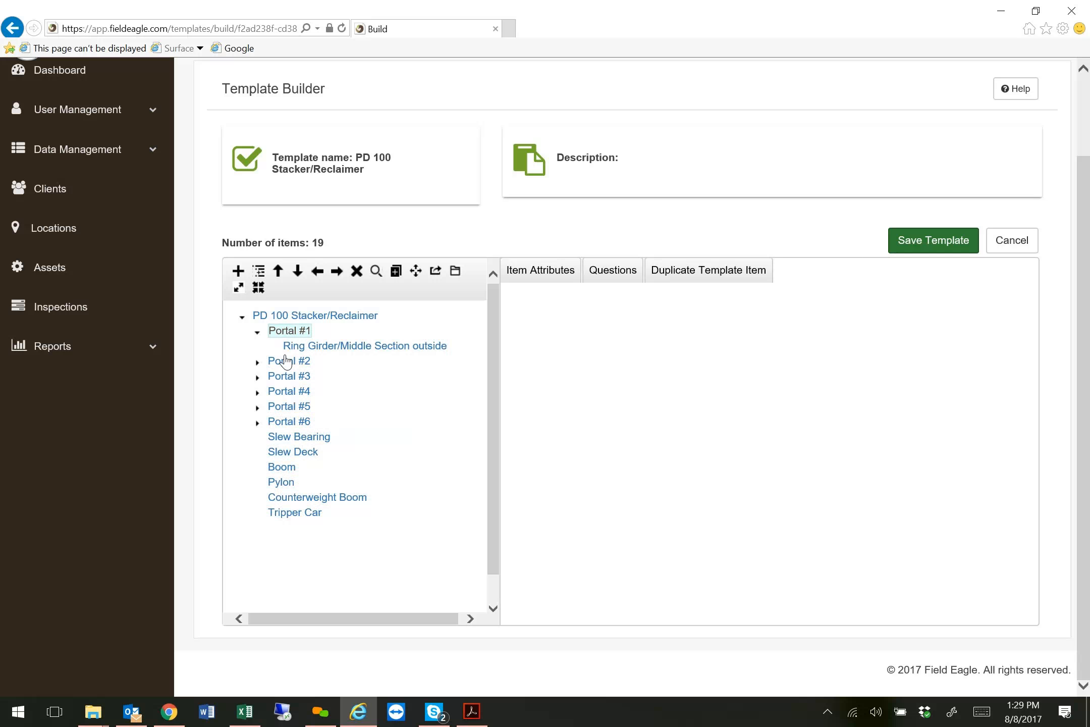
click(397, 346)
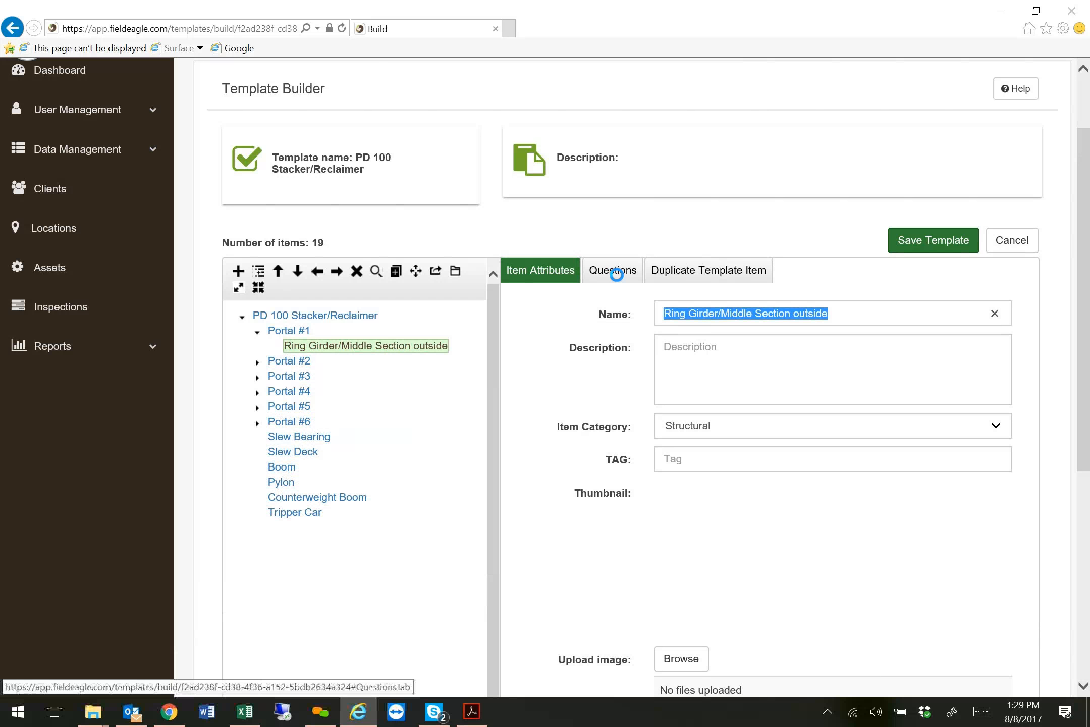
click(615, 273)
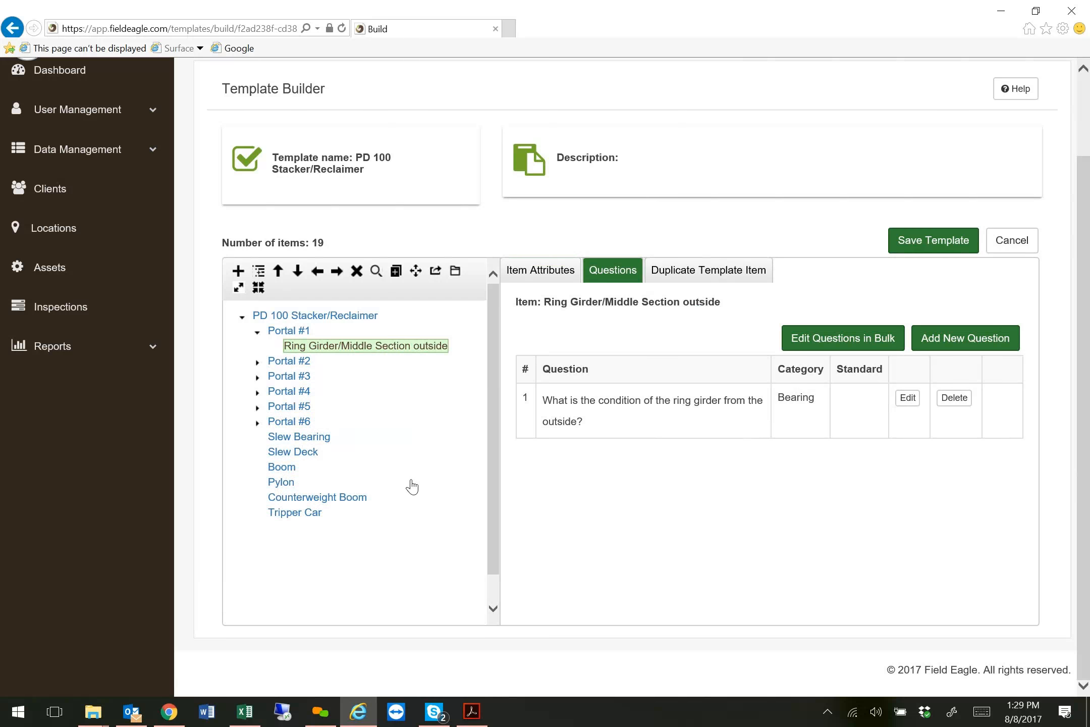
click(290, 363)
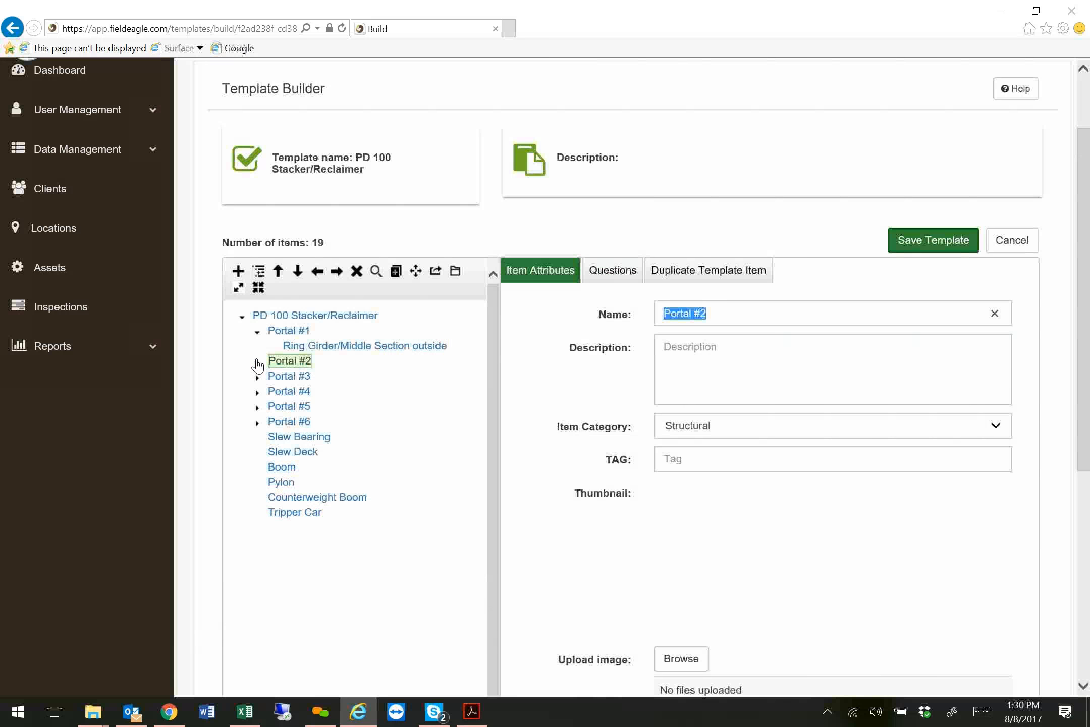
click(257, 362)
click(331, 377)
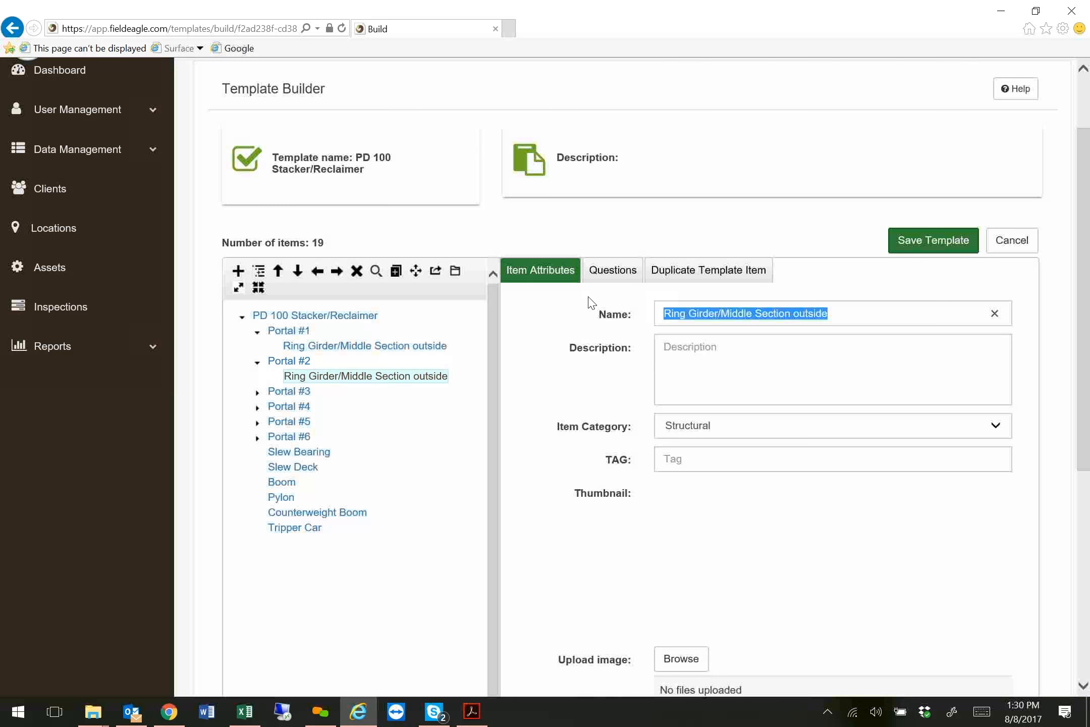
click(625, 271)
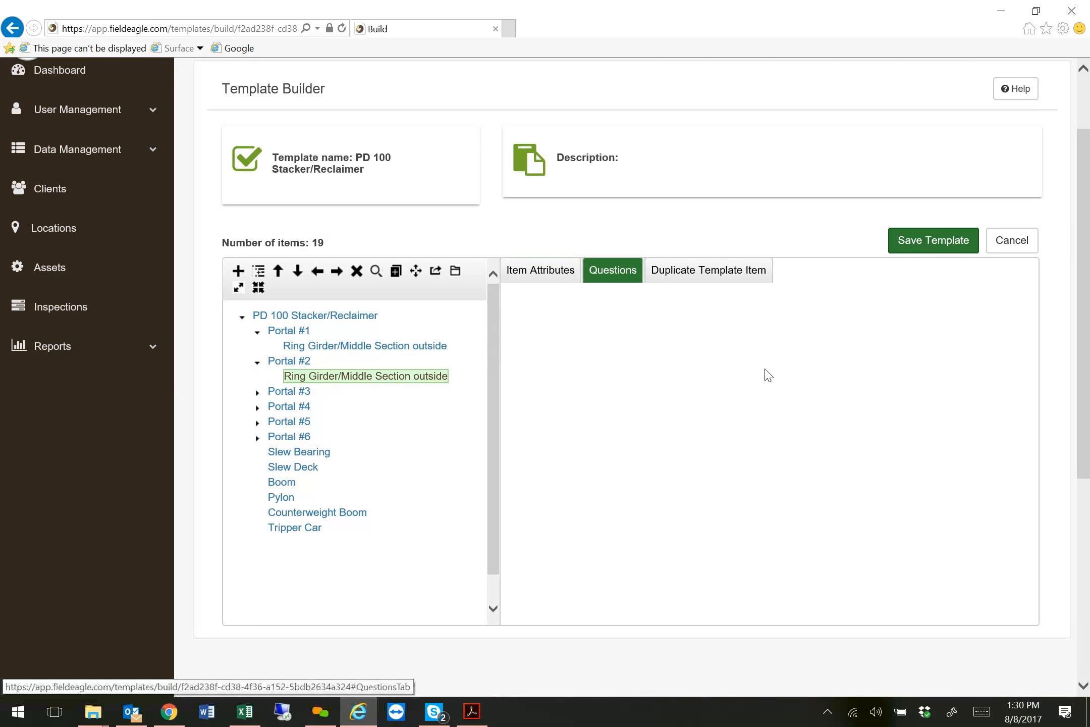
Expand Portal #3 to Portal #6 to check their sub-items, and collapse the PD 100 Stacker/Reclaimer parent item.
click(258, 393)
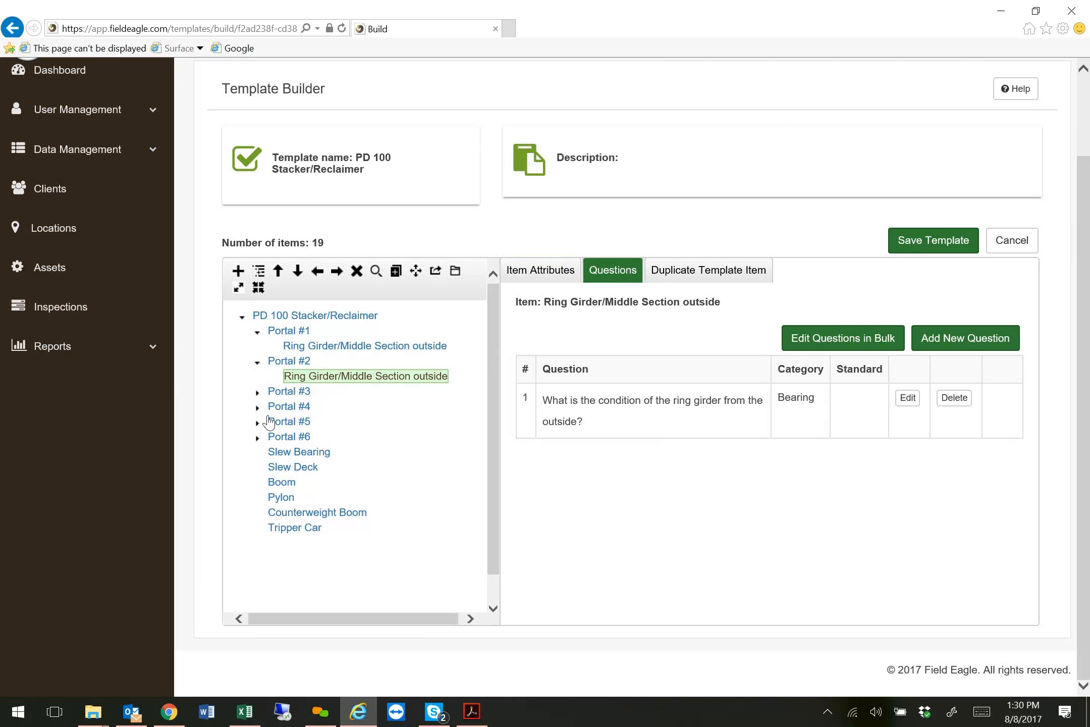
click(257, 423)
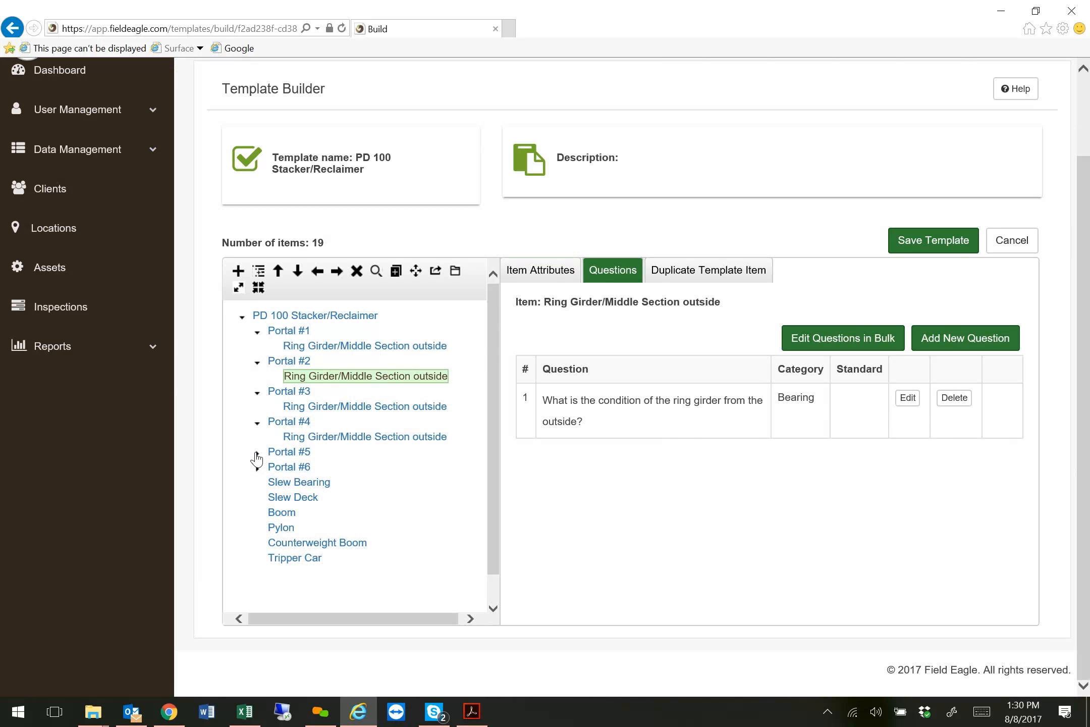
click(258, 451)
click(258, 482)
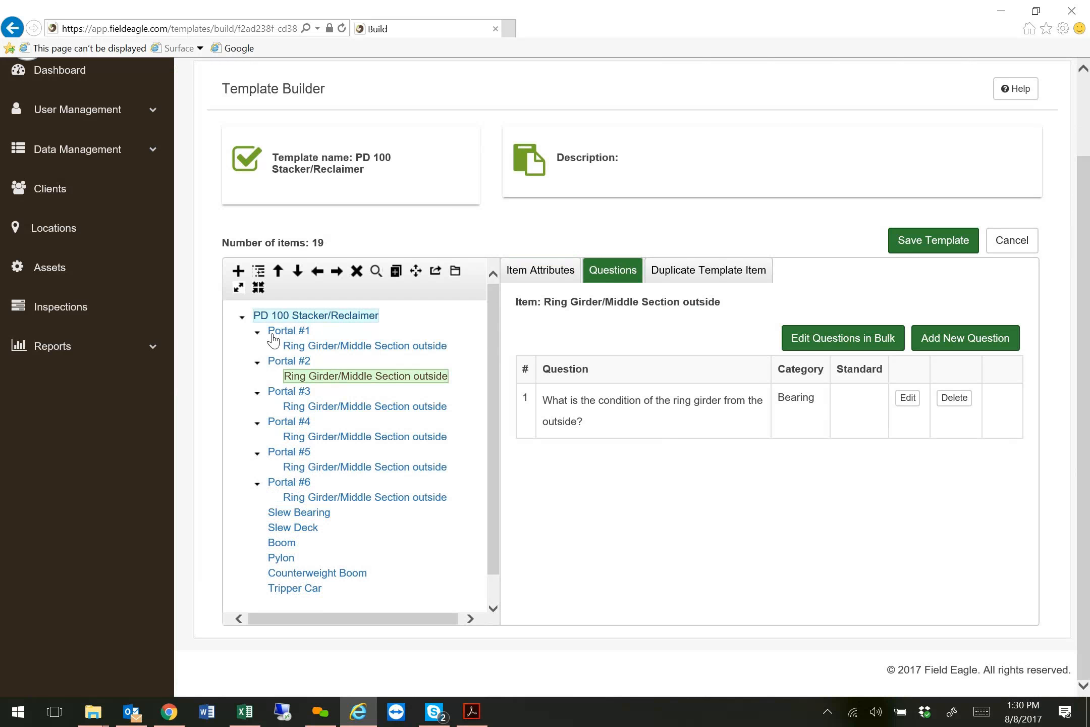
click(242, 316)
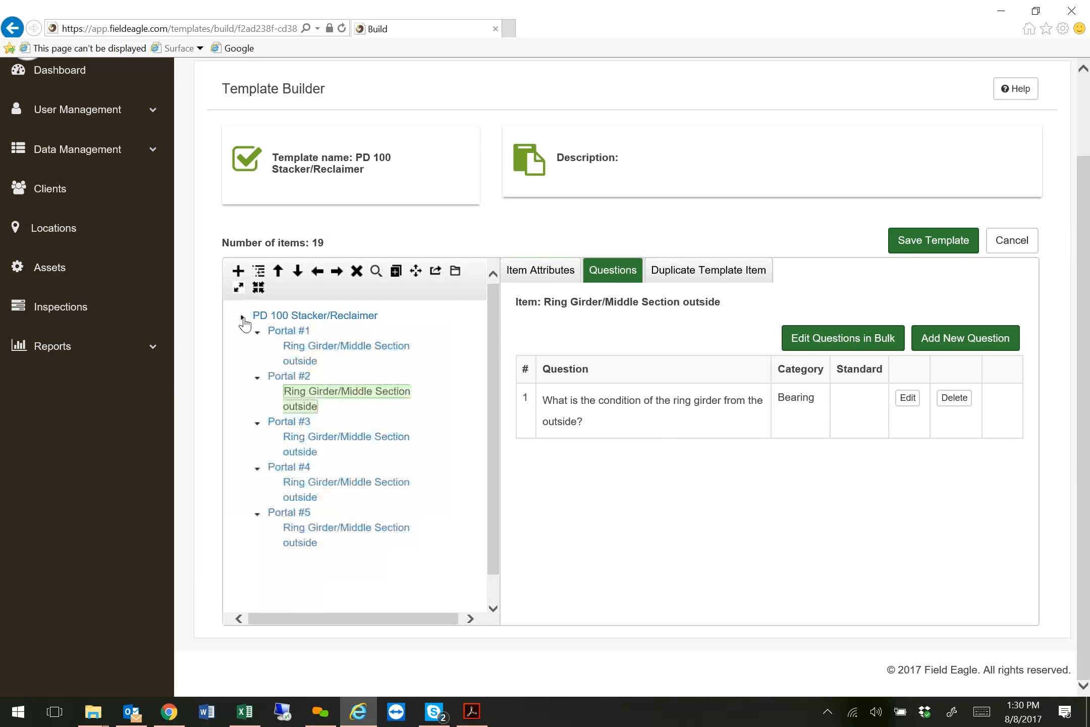
Duplicate the PD 100 Stacker/Reclaimer item with 2 copies, numbering the original #1 and the copies #2 and #3.
click(307, 317)
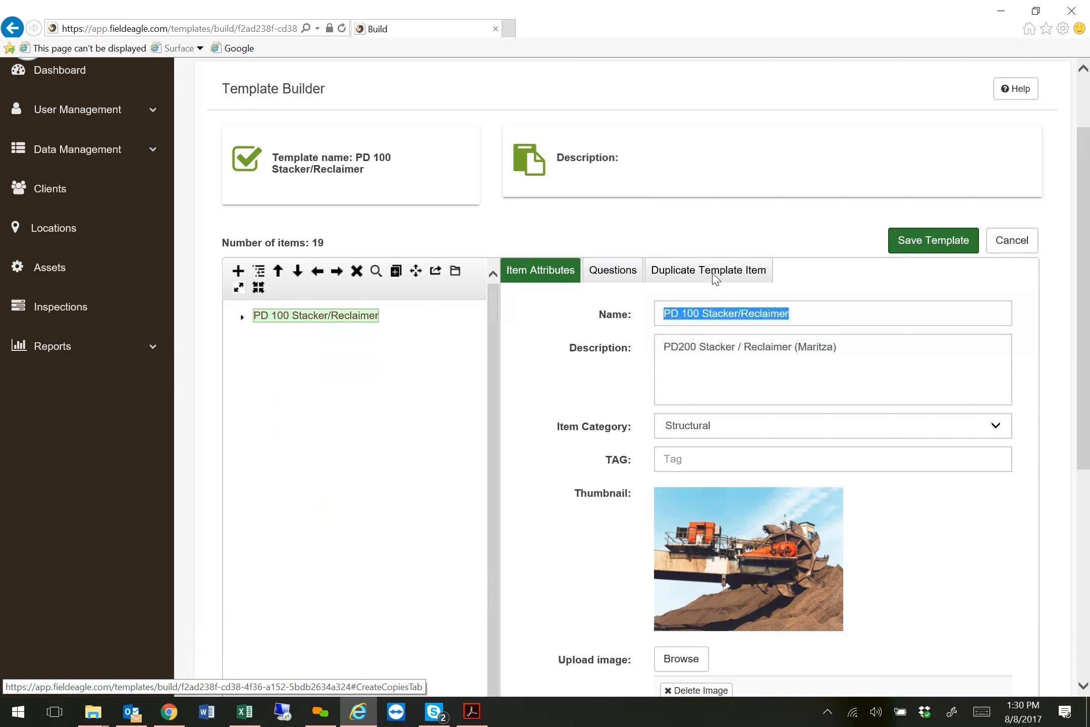
click(716, 277)
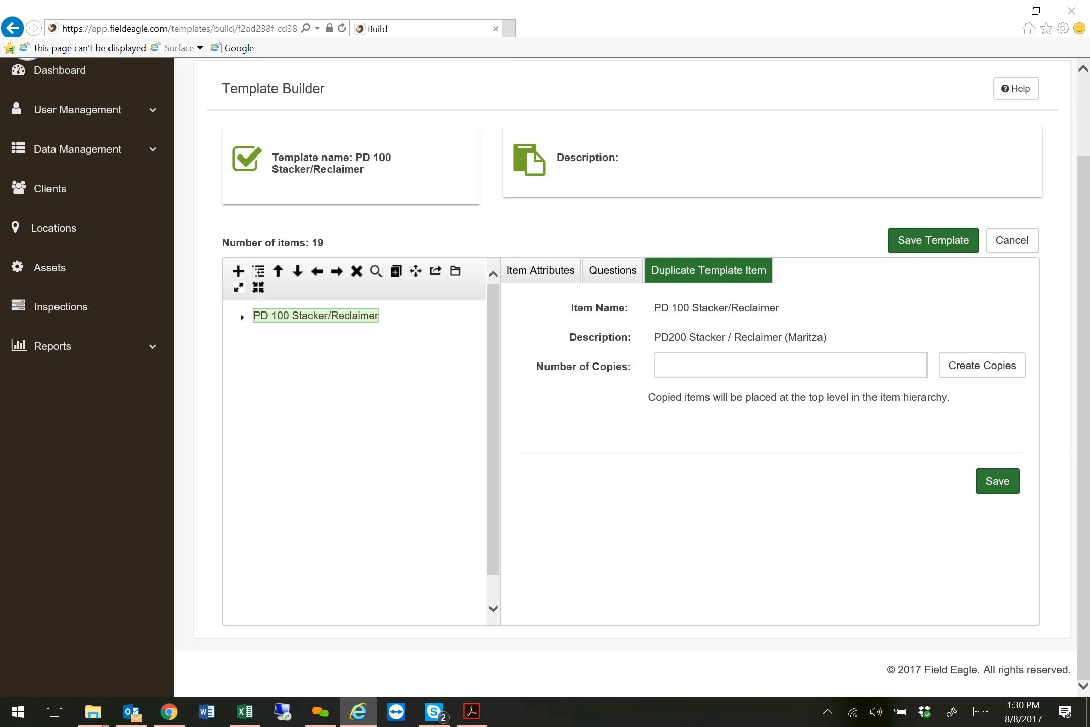
click(983, 374)
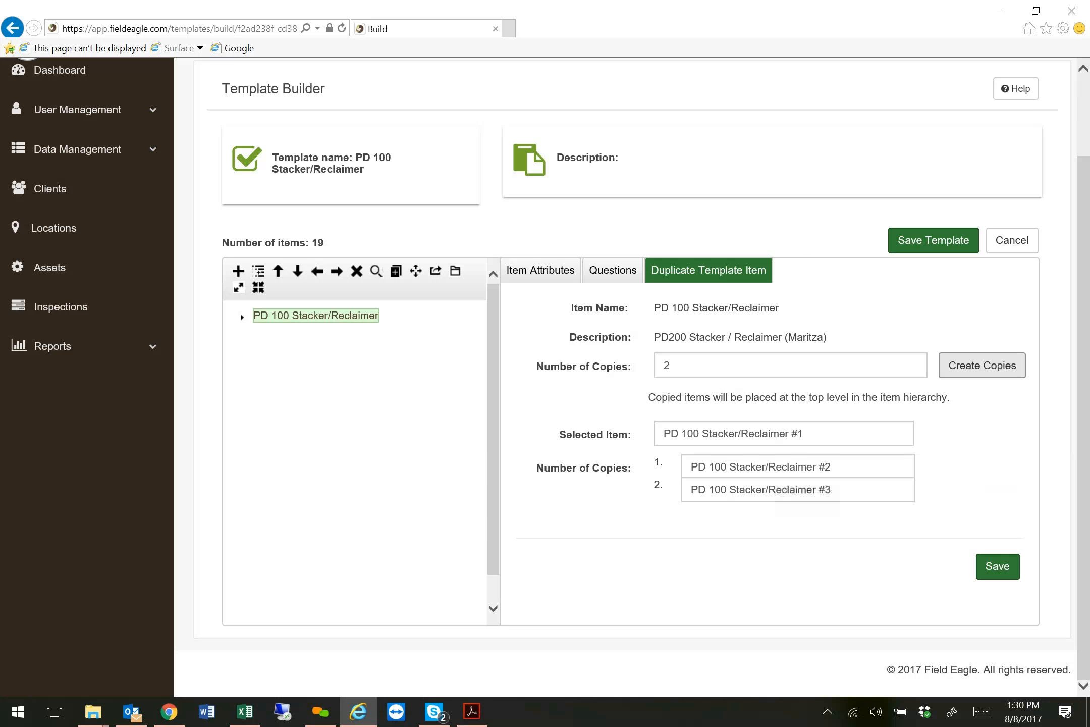
click(997, 569)
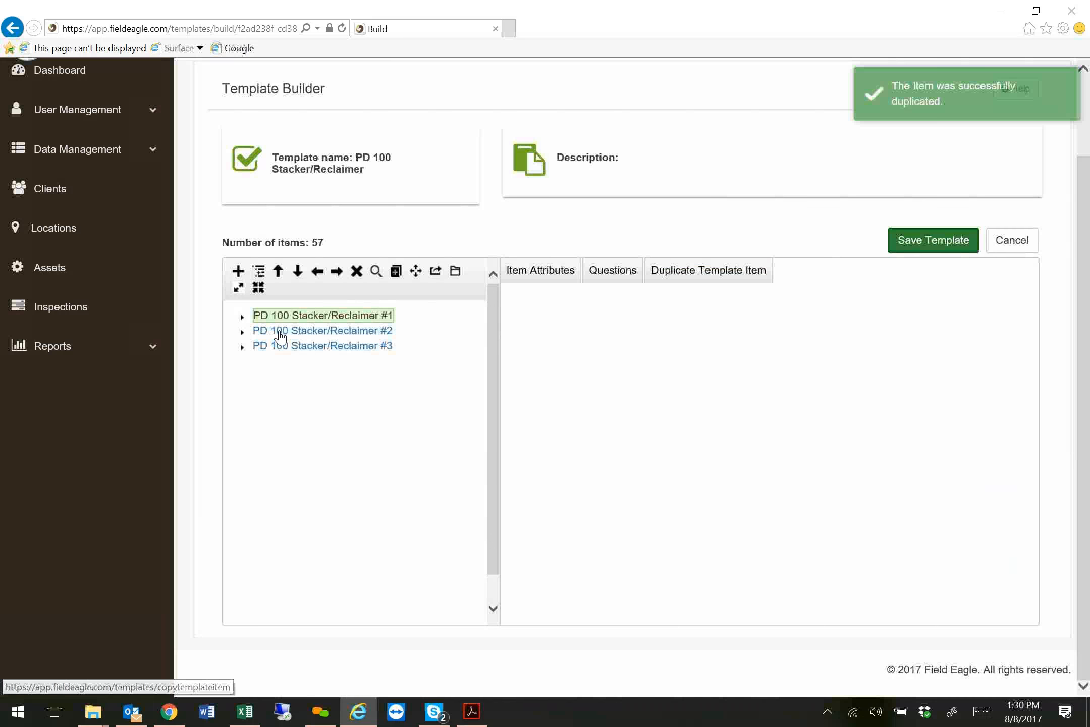
Expand PD 100 Stacker/Reclaimer #1, #2 and #3 and examine the item structure beneath each of them.
click(289, 316)
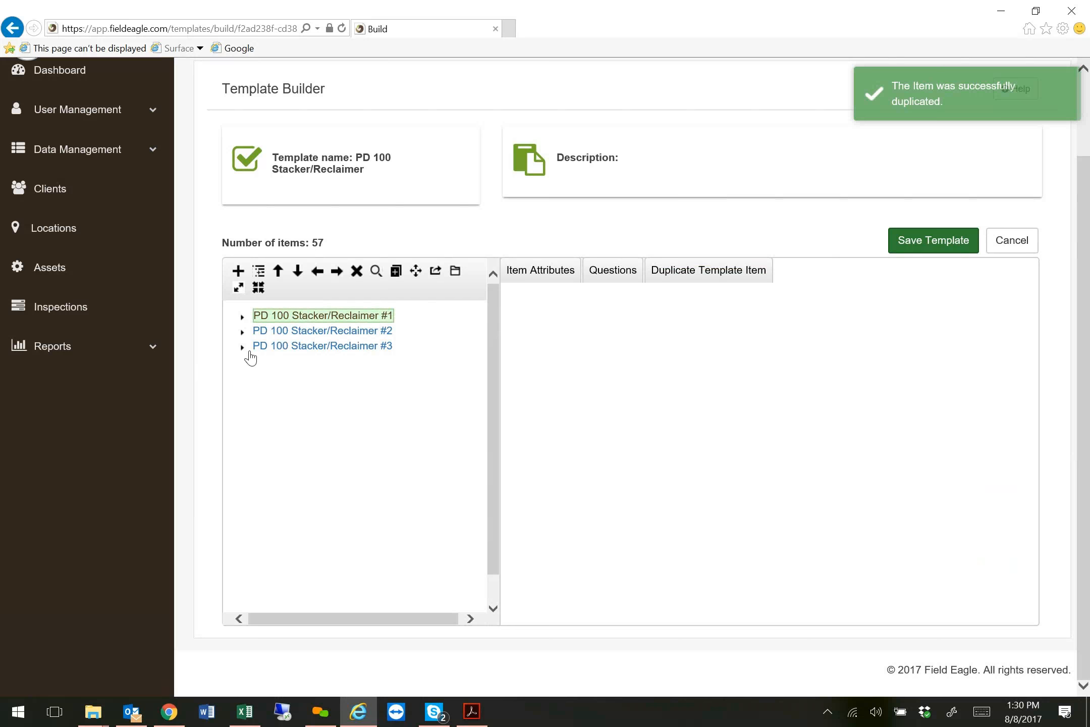
click(243, 319)
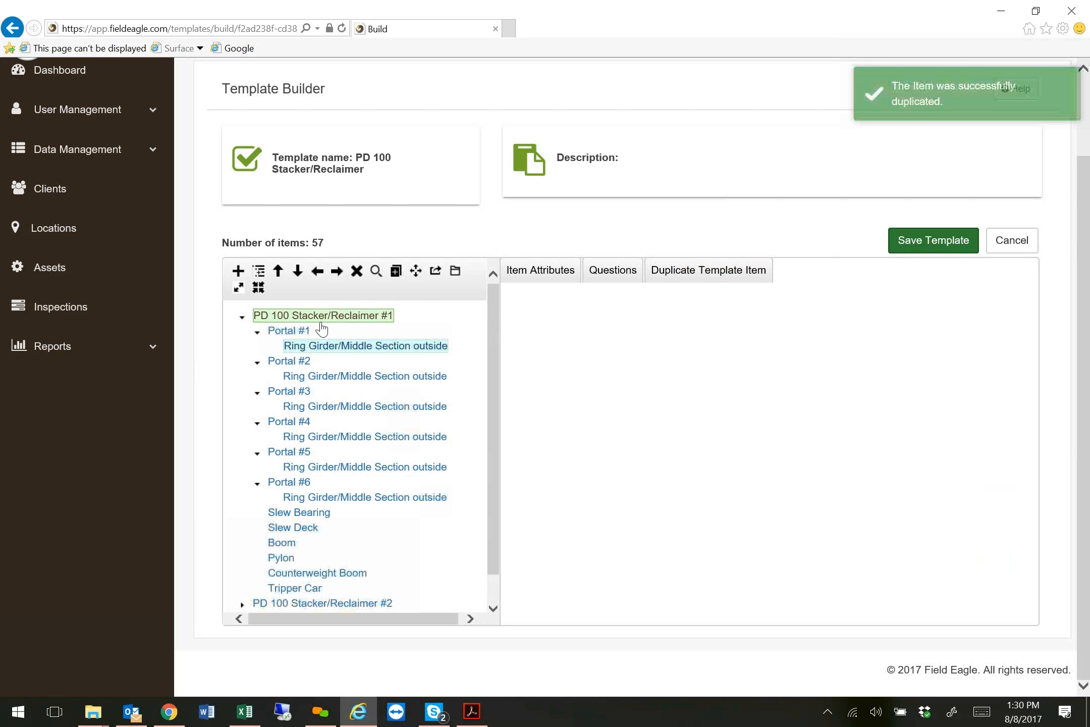
scroll(383, 439, down, 1)
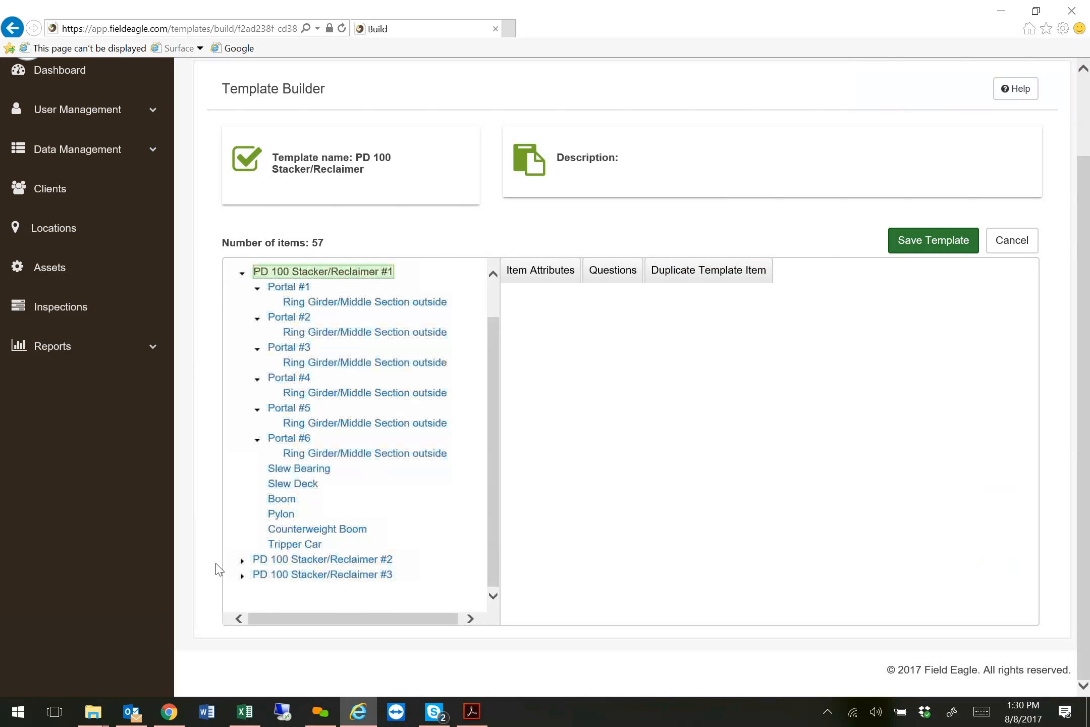
click(243, 573)
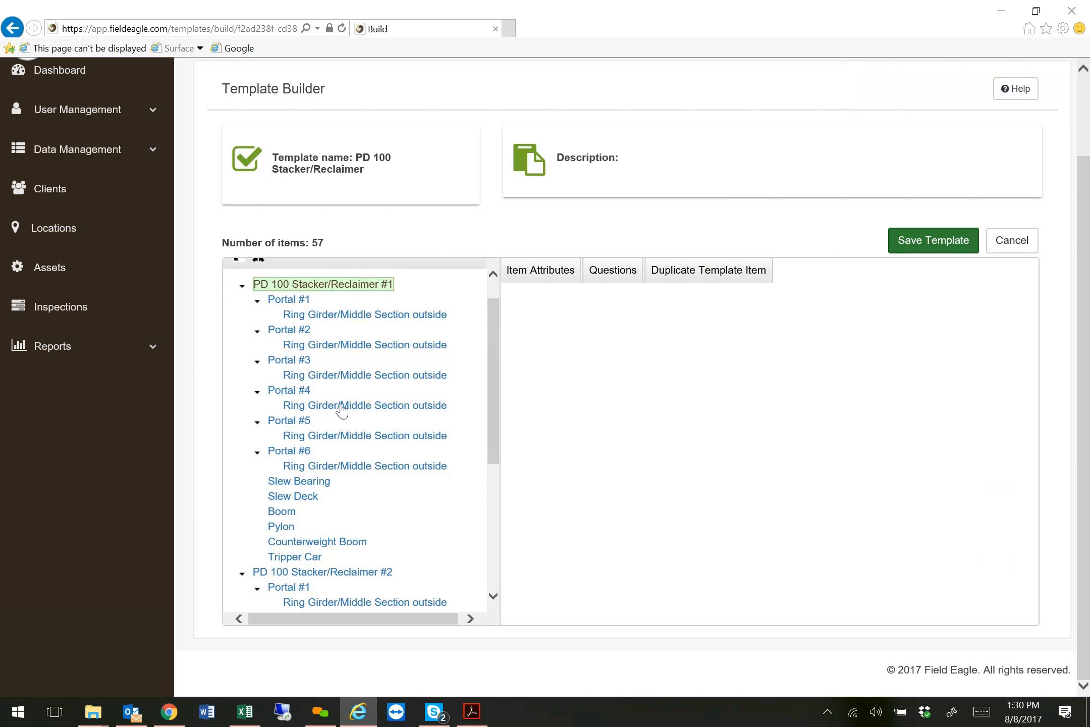
scroll(342, 419, down, 5)
click(241, 600)
scroll(343, 459, down, 5)
scroll(353, 460, up, 2)
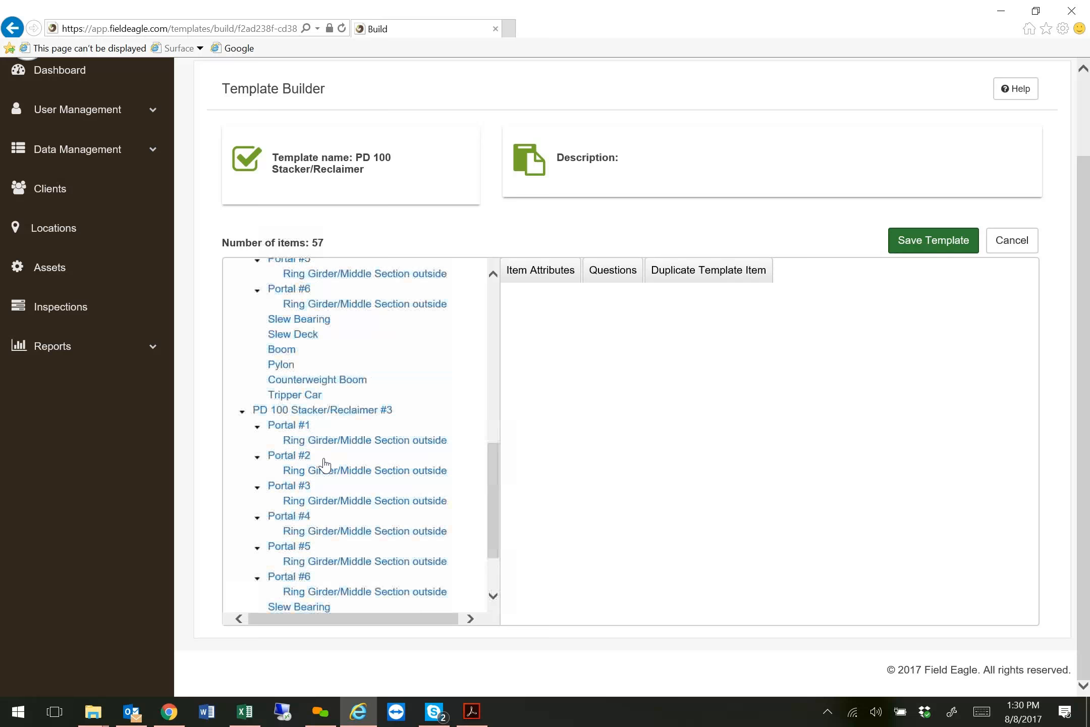
scroll(324, 464, up, 7)
scroll(393, 359, up, 3)
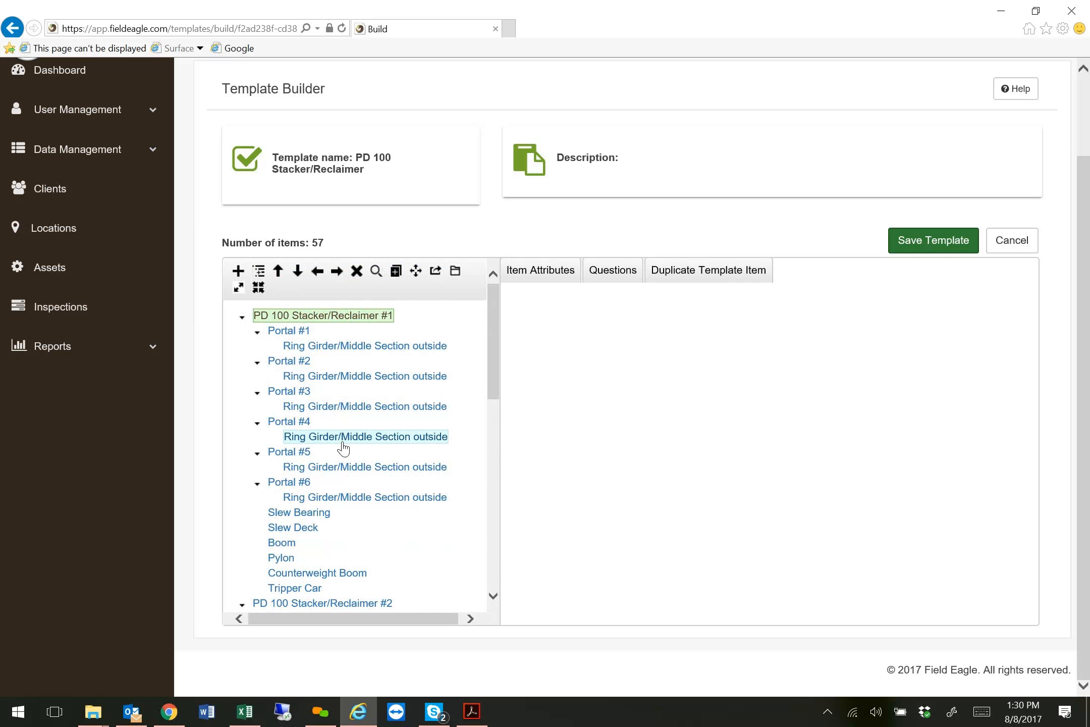
Collapse Portal #5, #4 and #3 under PD 100 Stacker/Reclaimer #1, and the whole PD 100 Stacker/Reclaimer #2 item.
scroll(303, 394, down, 2)
click(258, 346)
click(258, 317)
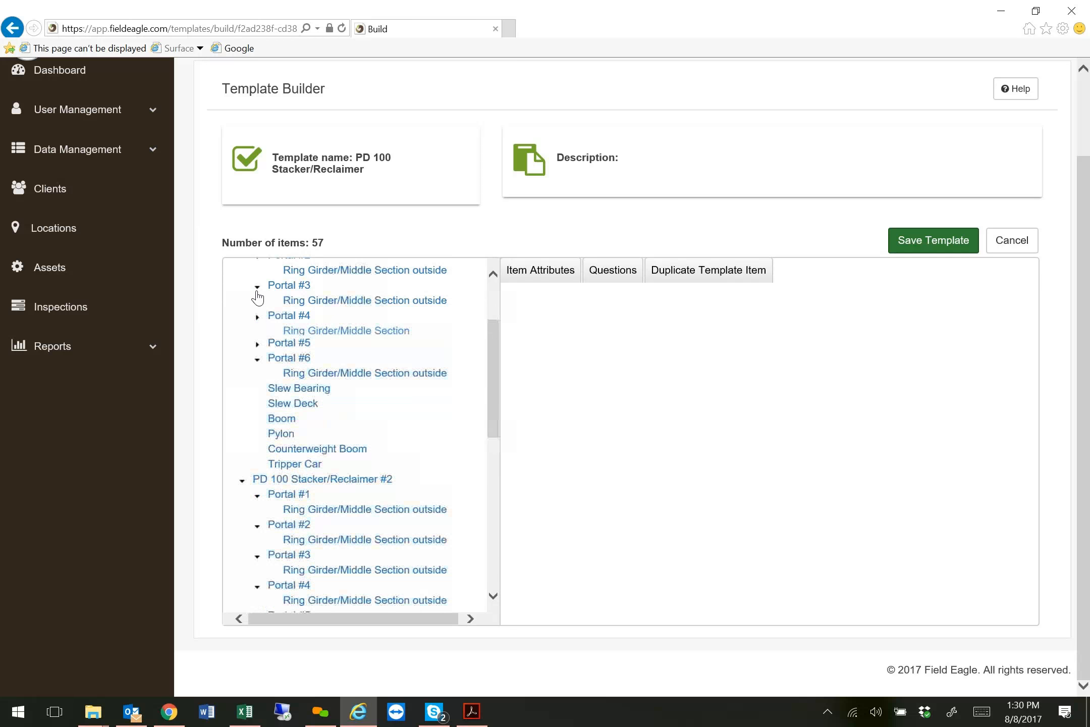
click(257, 286)
click(243, 454)
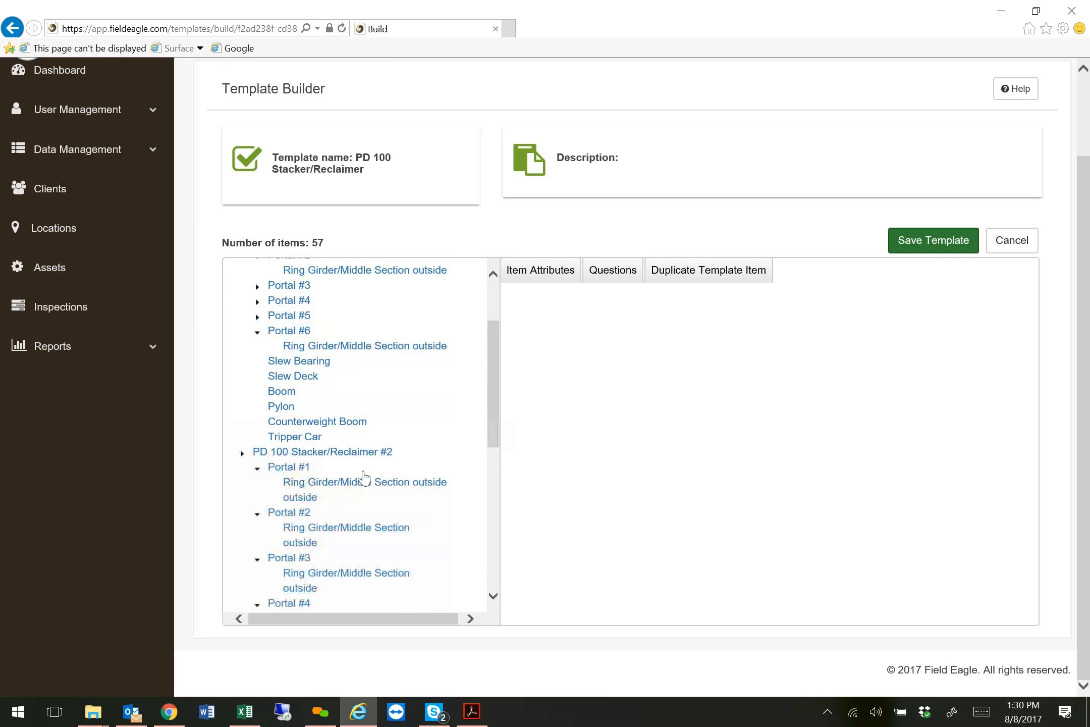
View the attributes of Ring Girder/Middle Section outside under Portal #1 of PD 100 Stacker/Reclaimer #1 and look over the hierarchy.
scroll(364, 433, down, 3)
scroll(362, 433, up, 6)
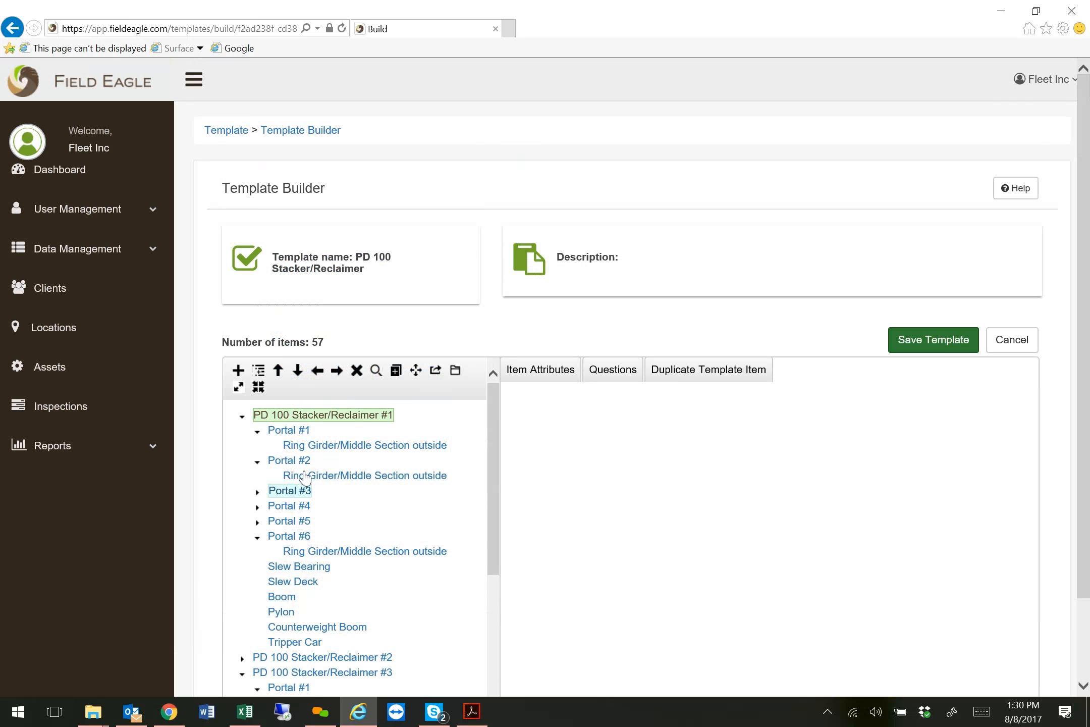
click(317, 446)
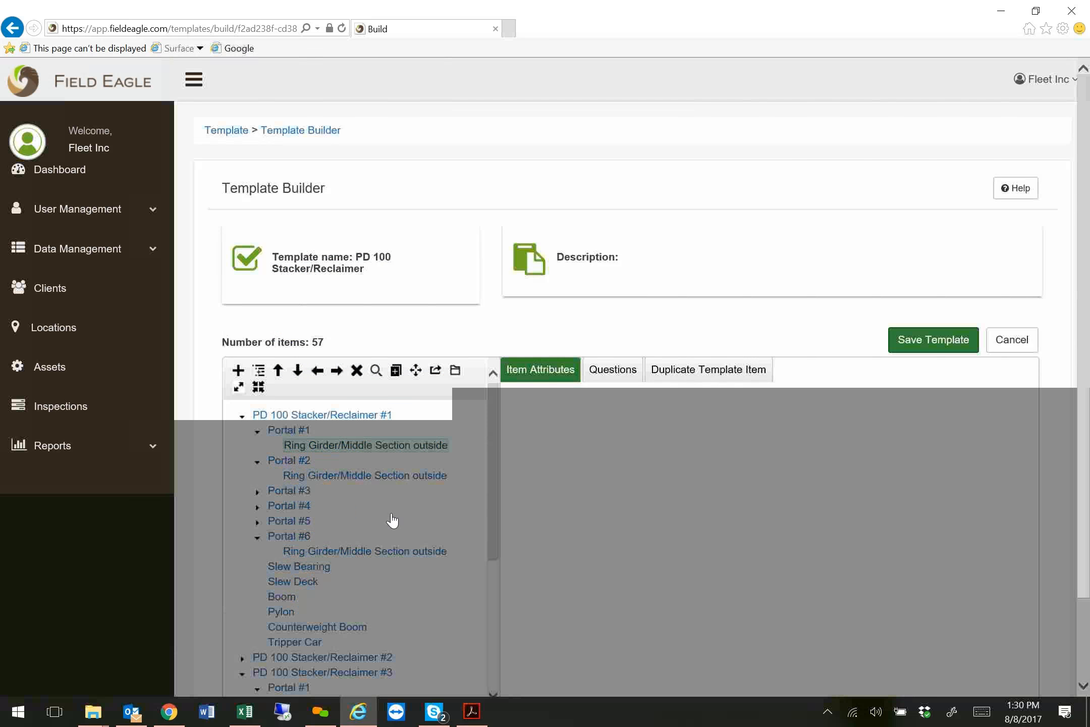
scroll(421, 385, down, 2)
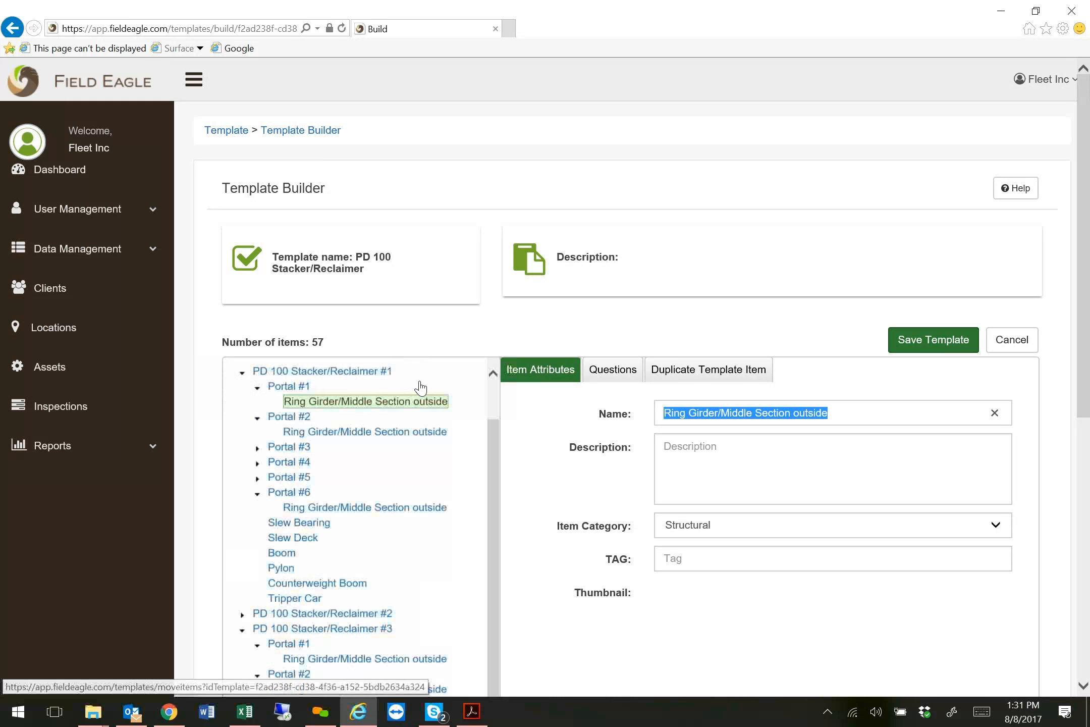
scroll(414, 389, up, 1)
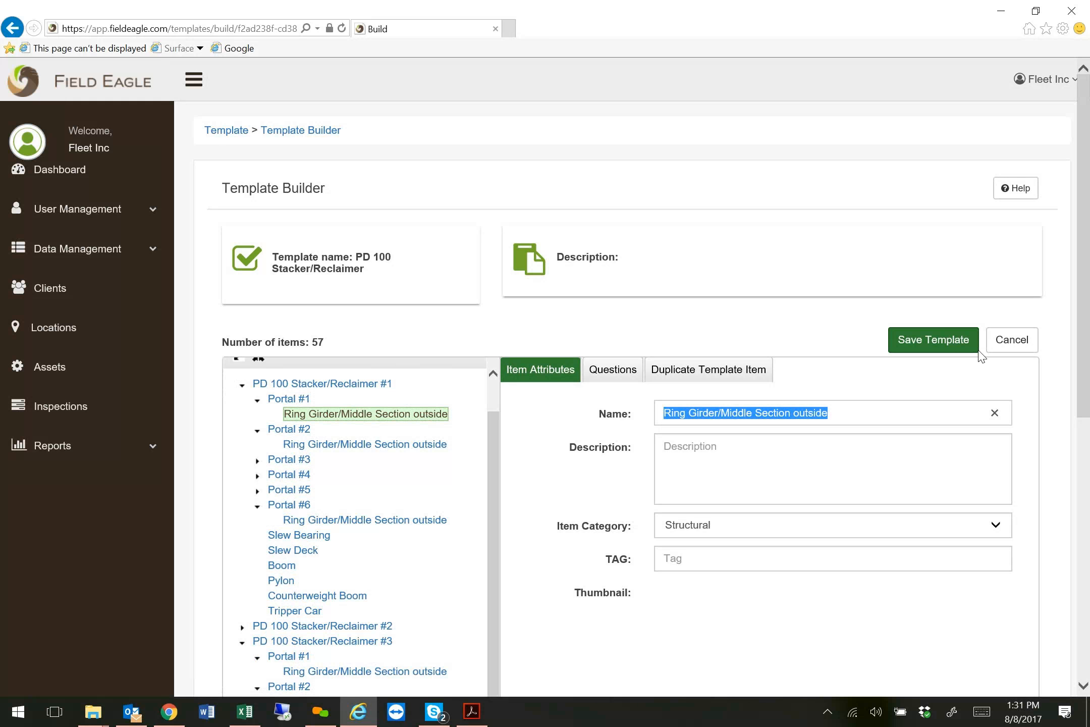
Save the PD 100 Stacker/Reclaimer template and look through the list of templates.
click(931, 343)
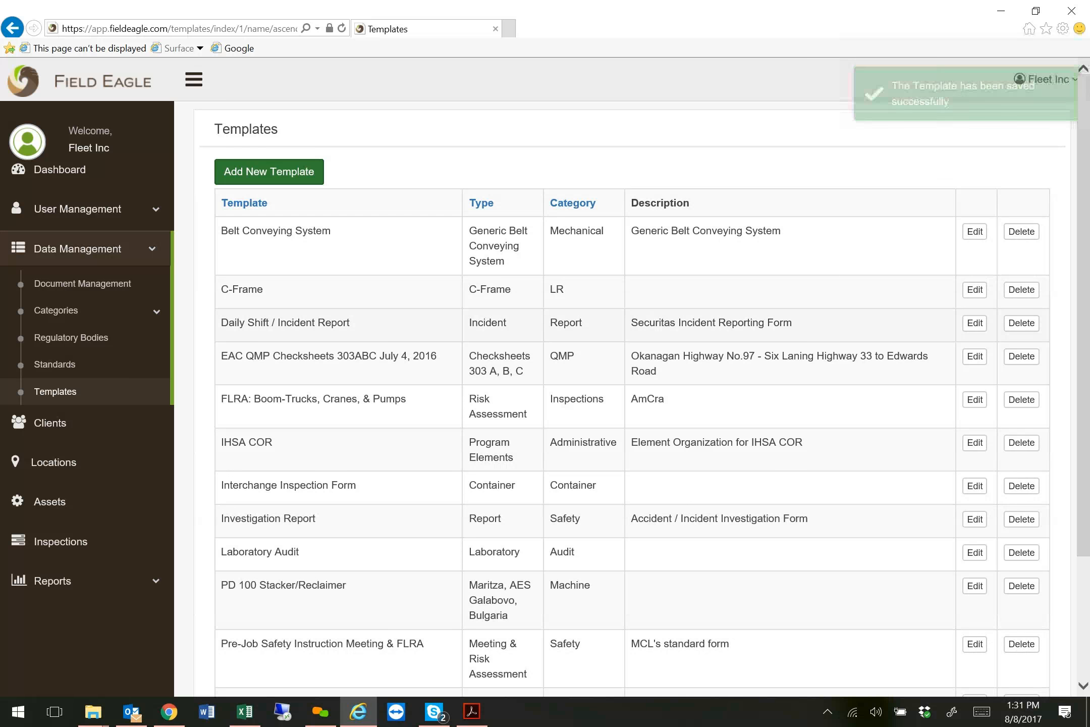
scroll(669, 328, down, 3)
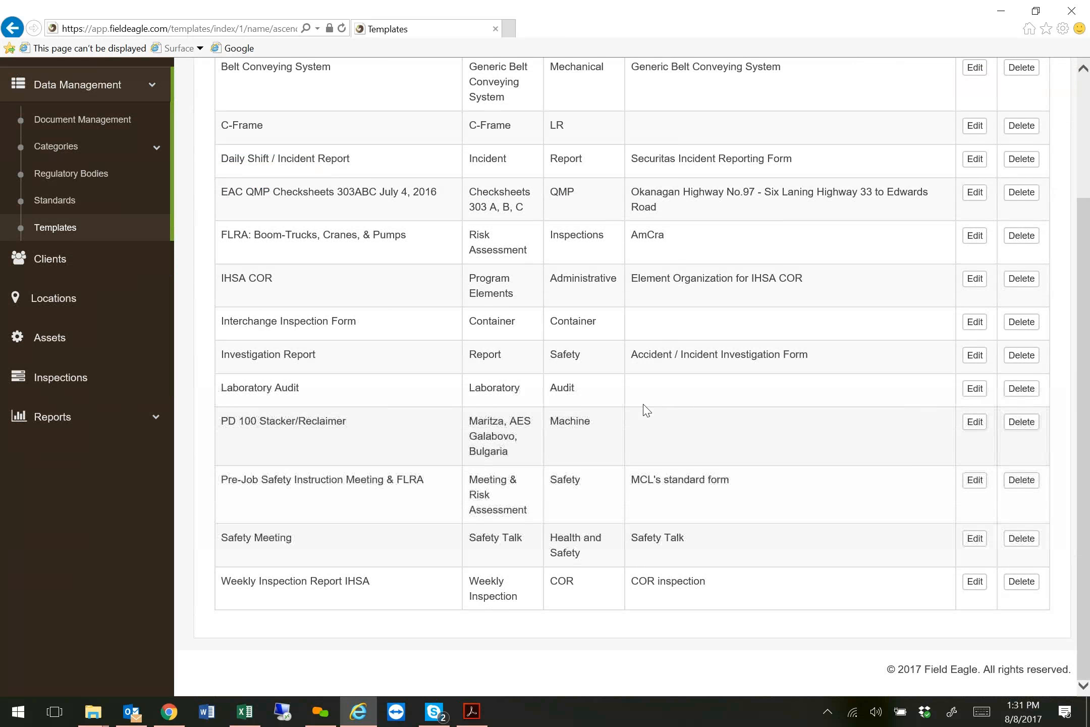
scroll(704, 410, up, 3)
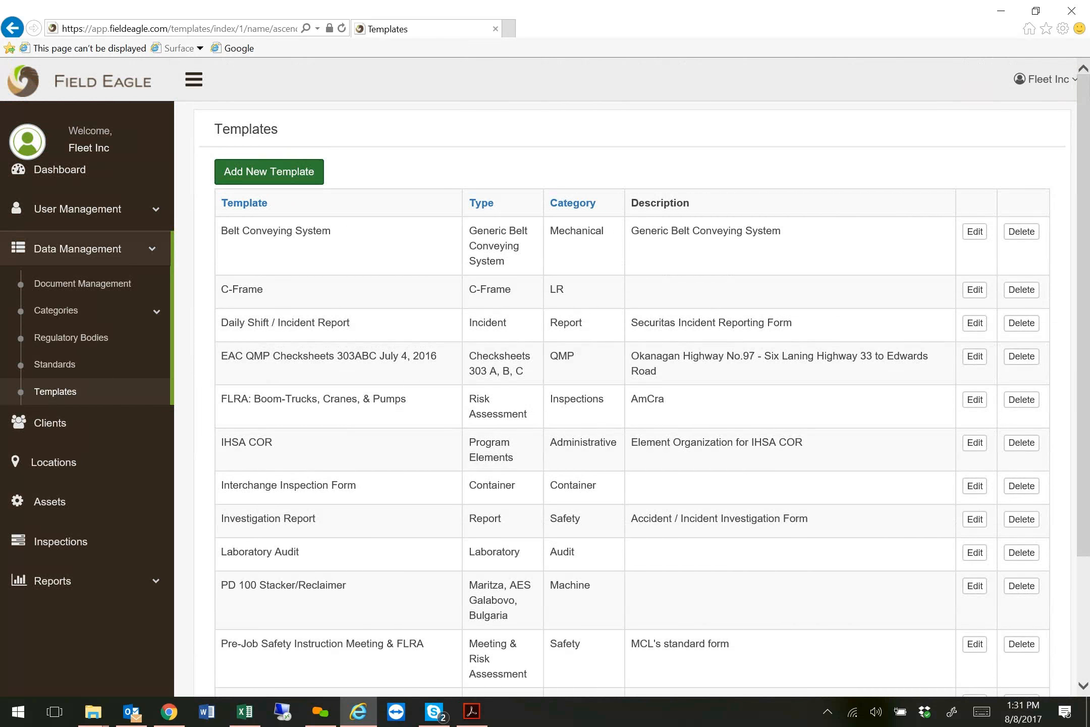